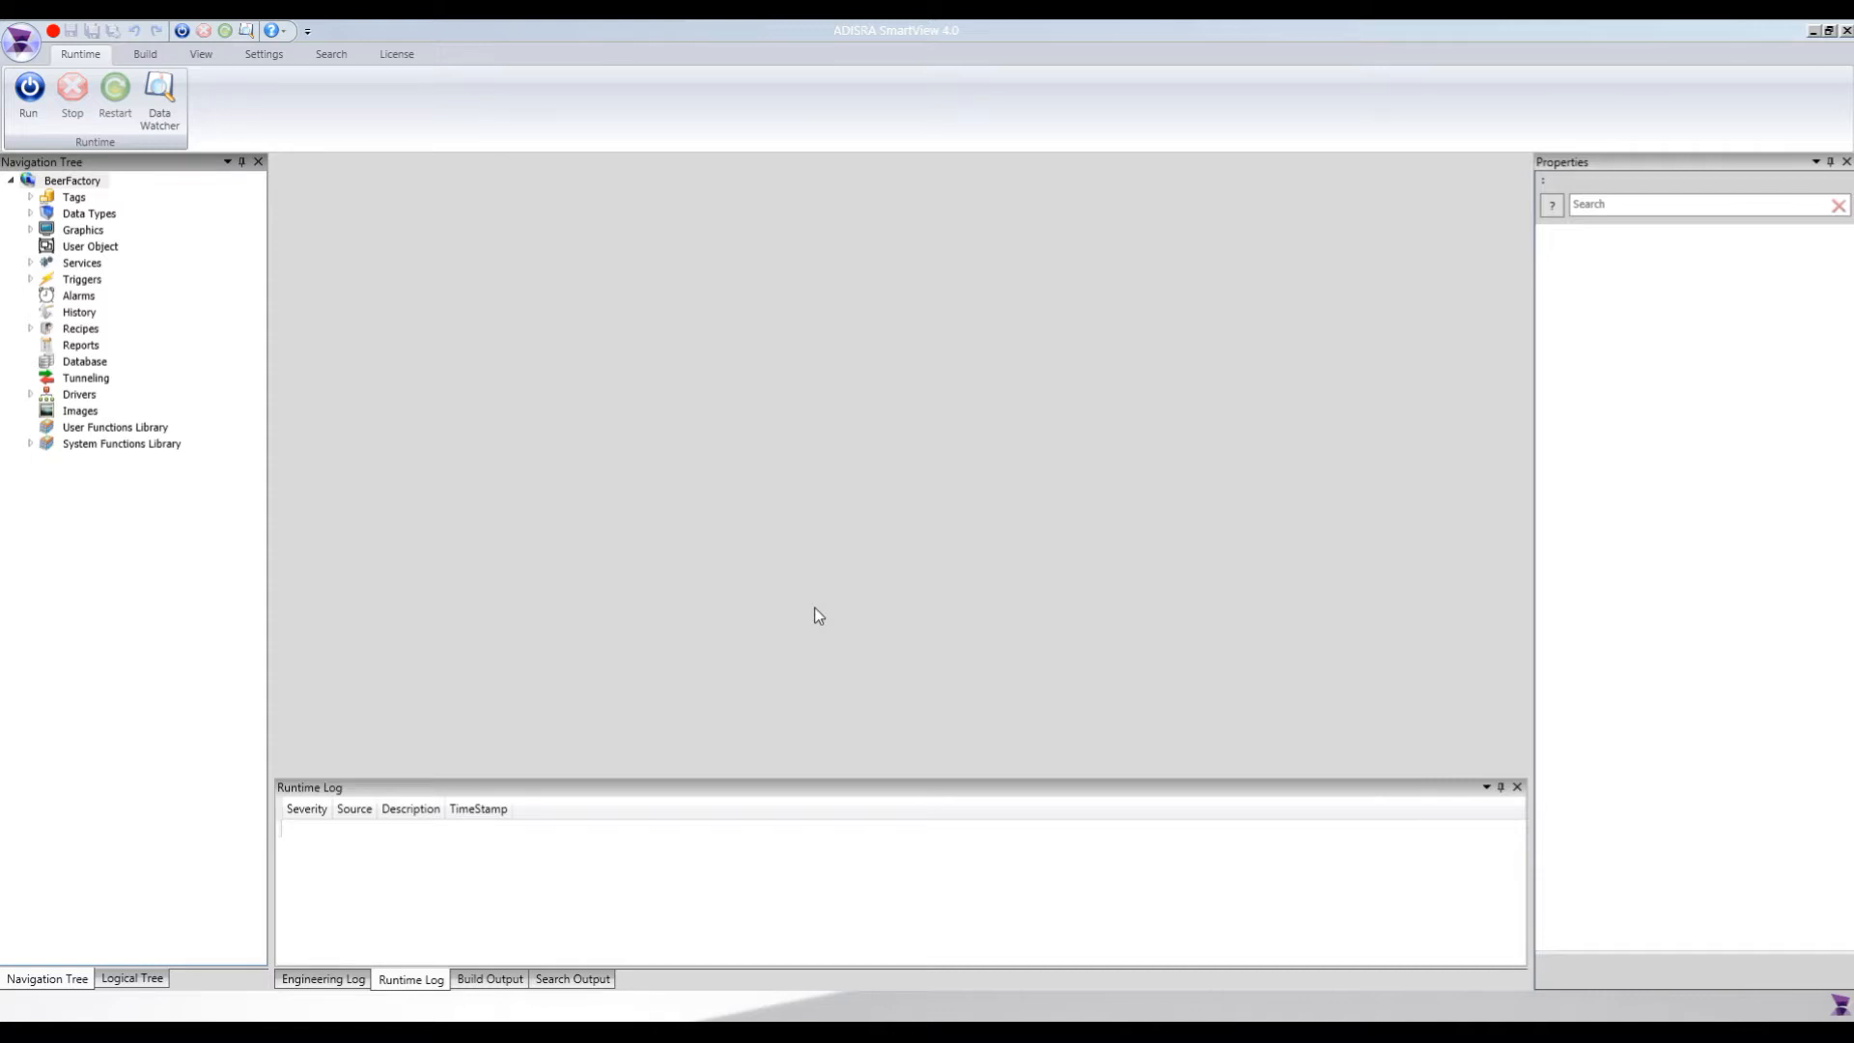
- Open the StartProduction screen from the Production graphics folder and inspect its recipe combo box and the Mashing viewer
click(30, 230)
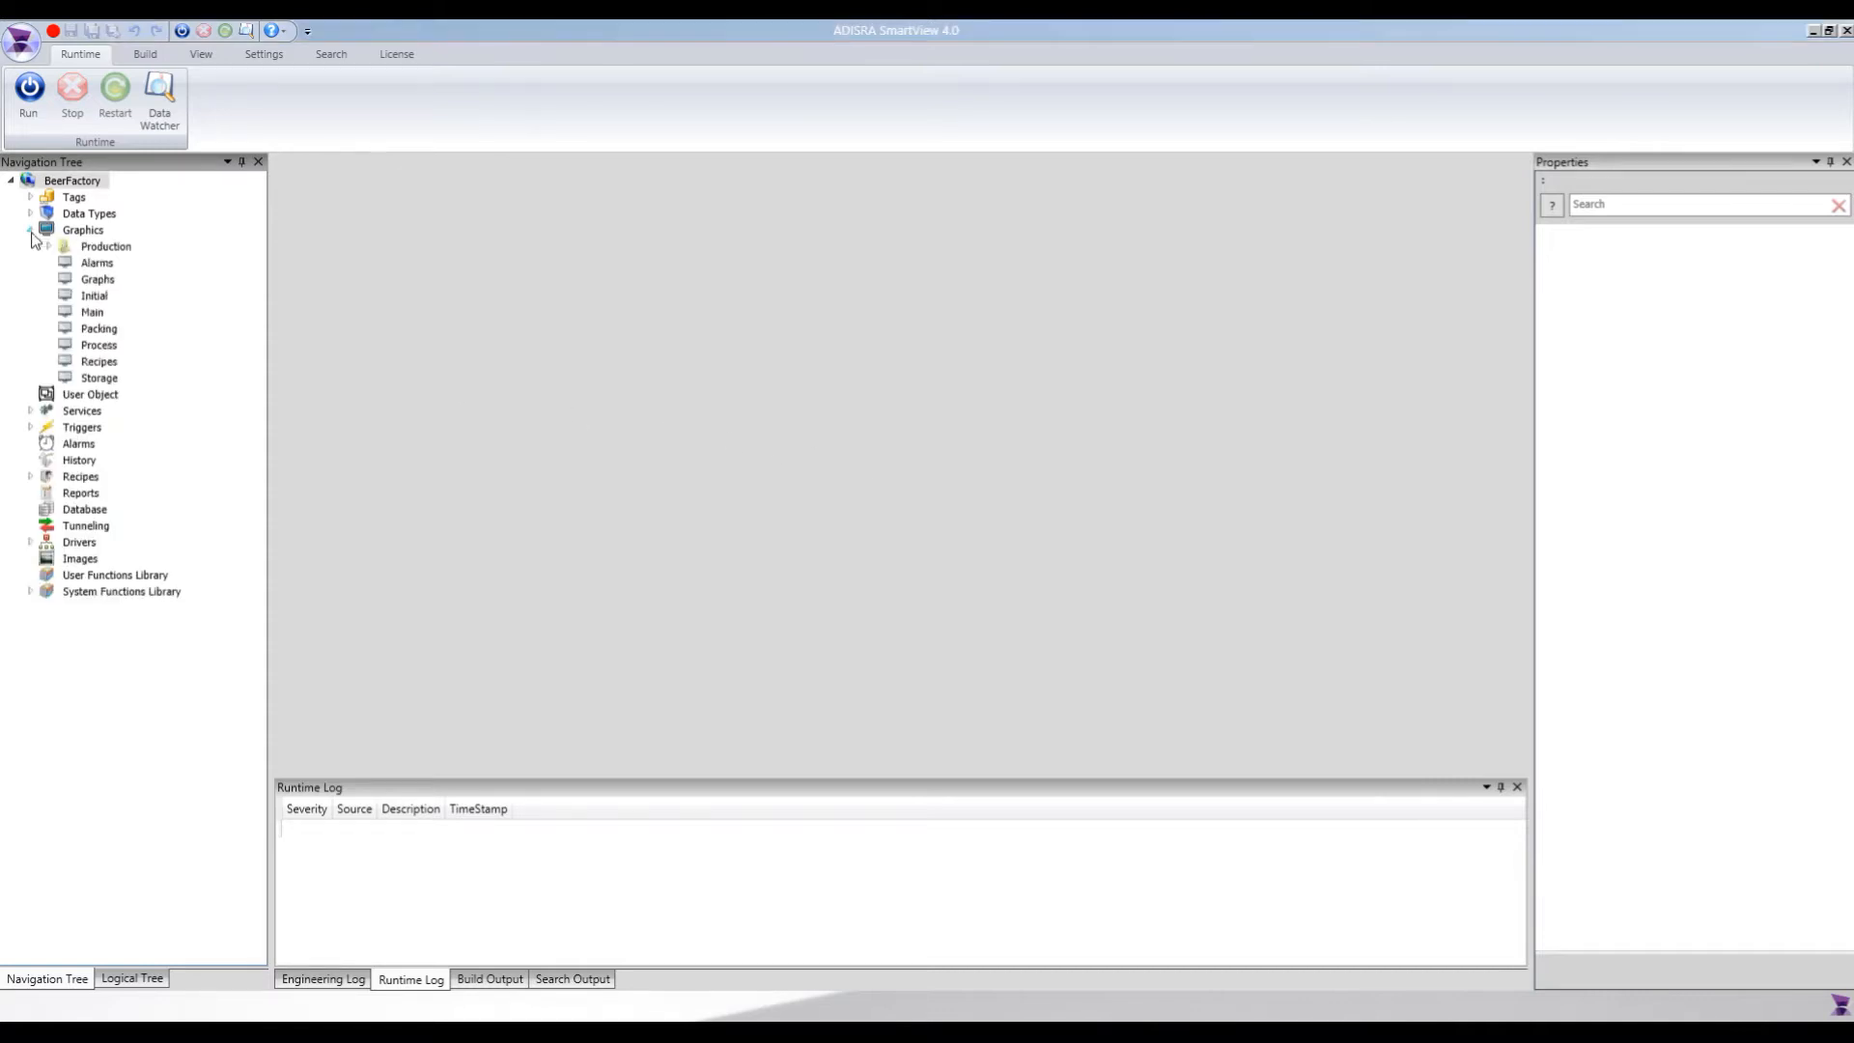
click(47, 246)
click(123, 263)
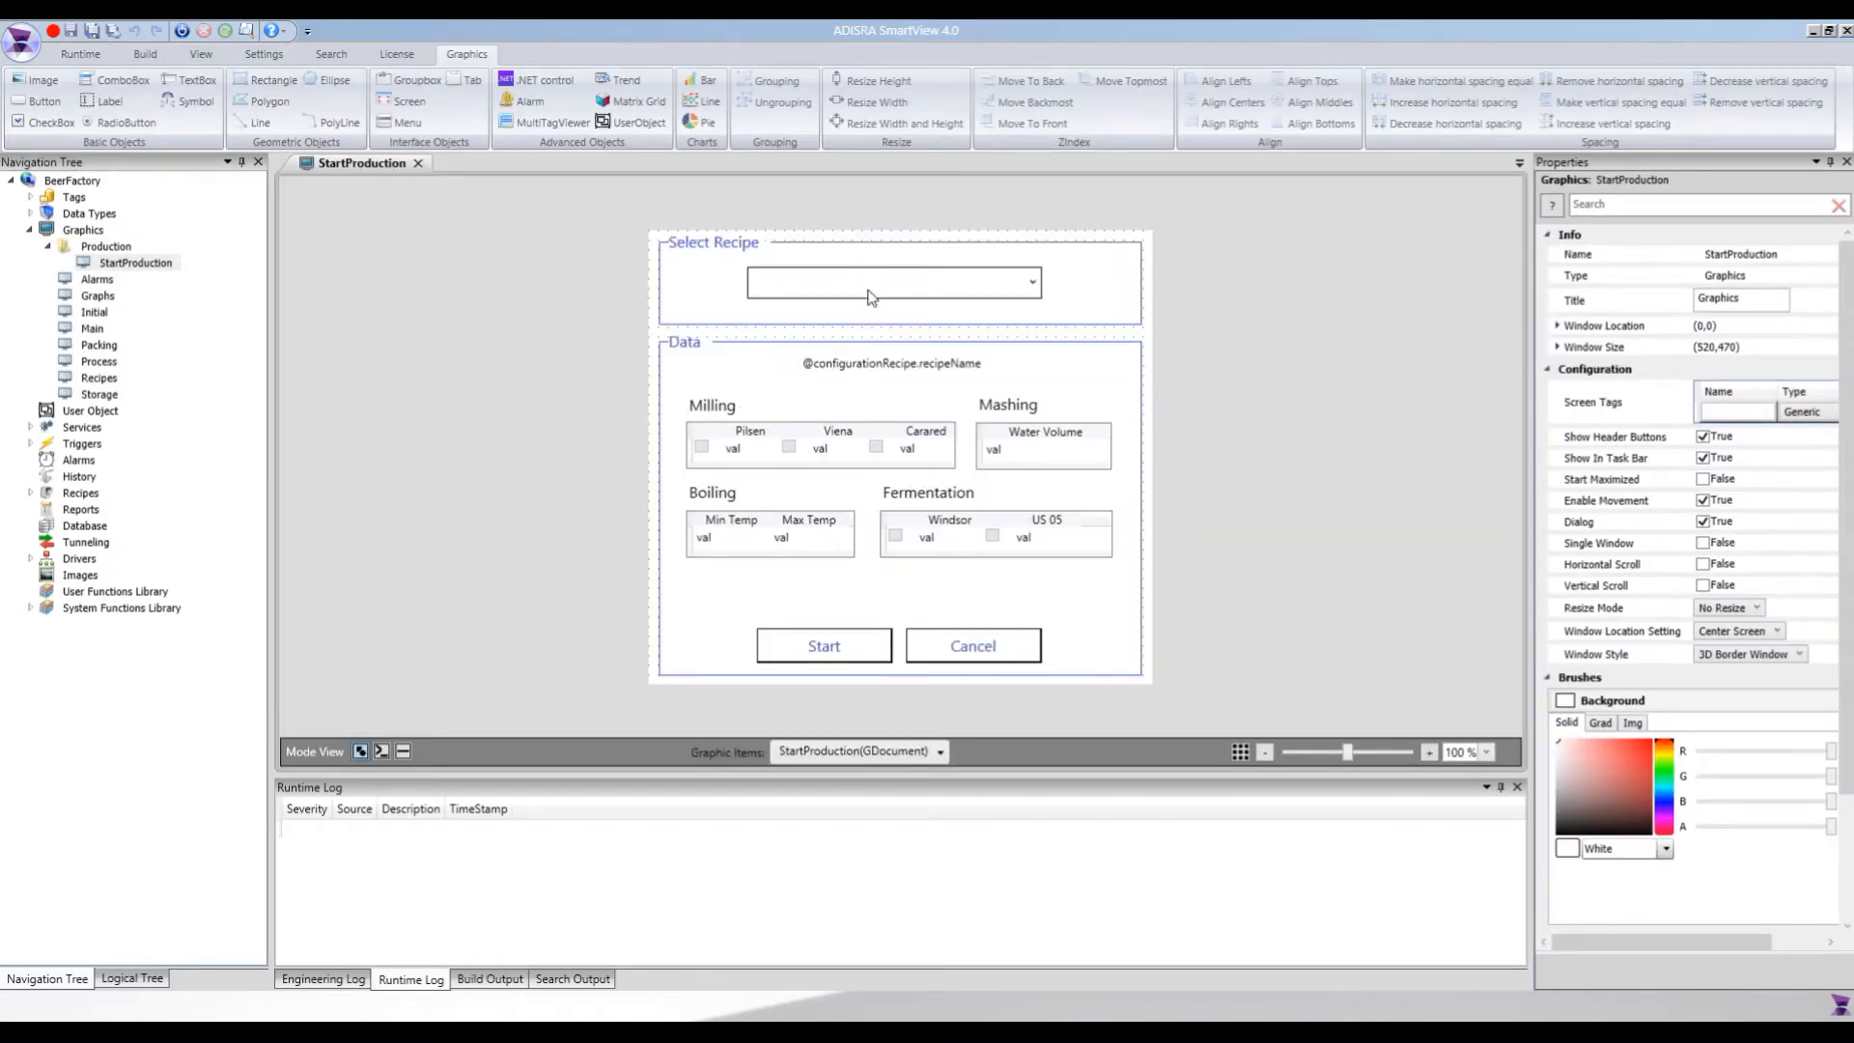
click(882, 287)
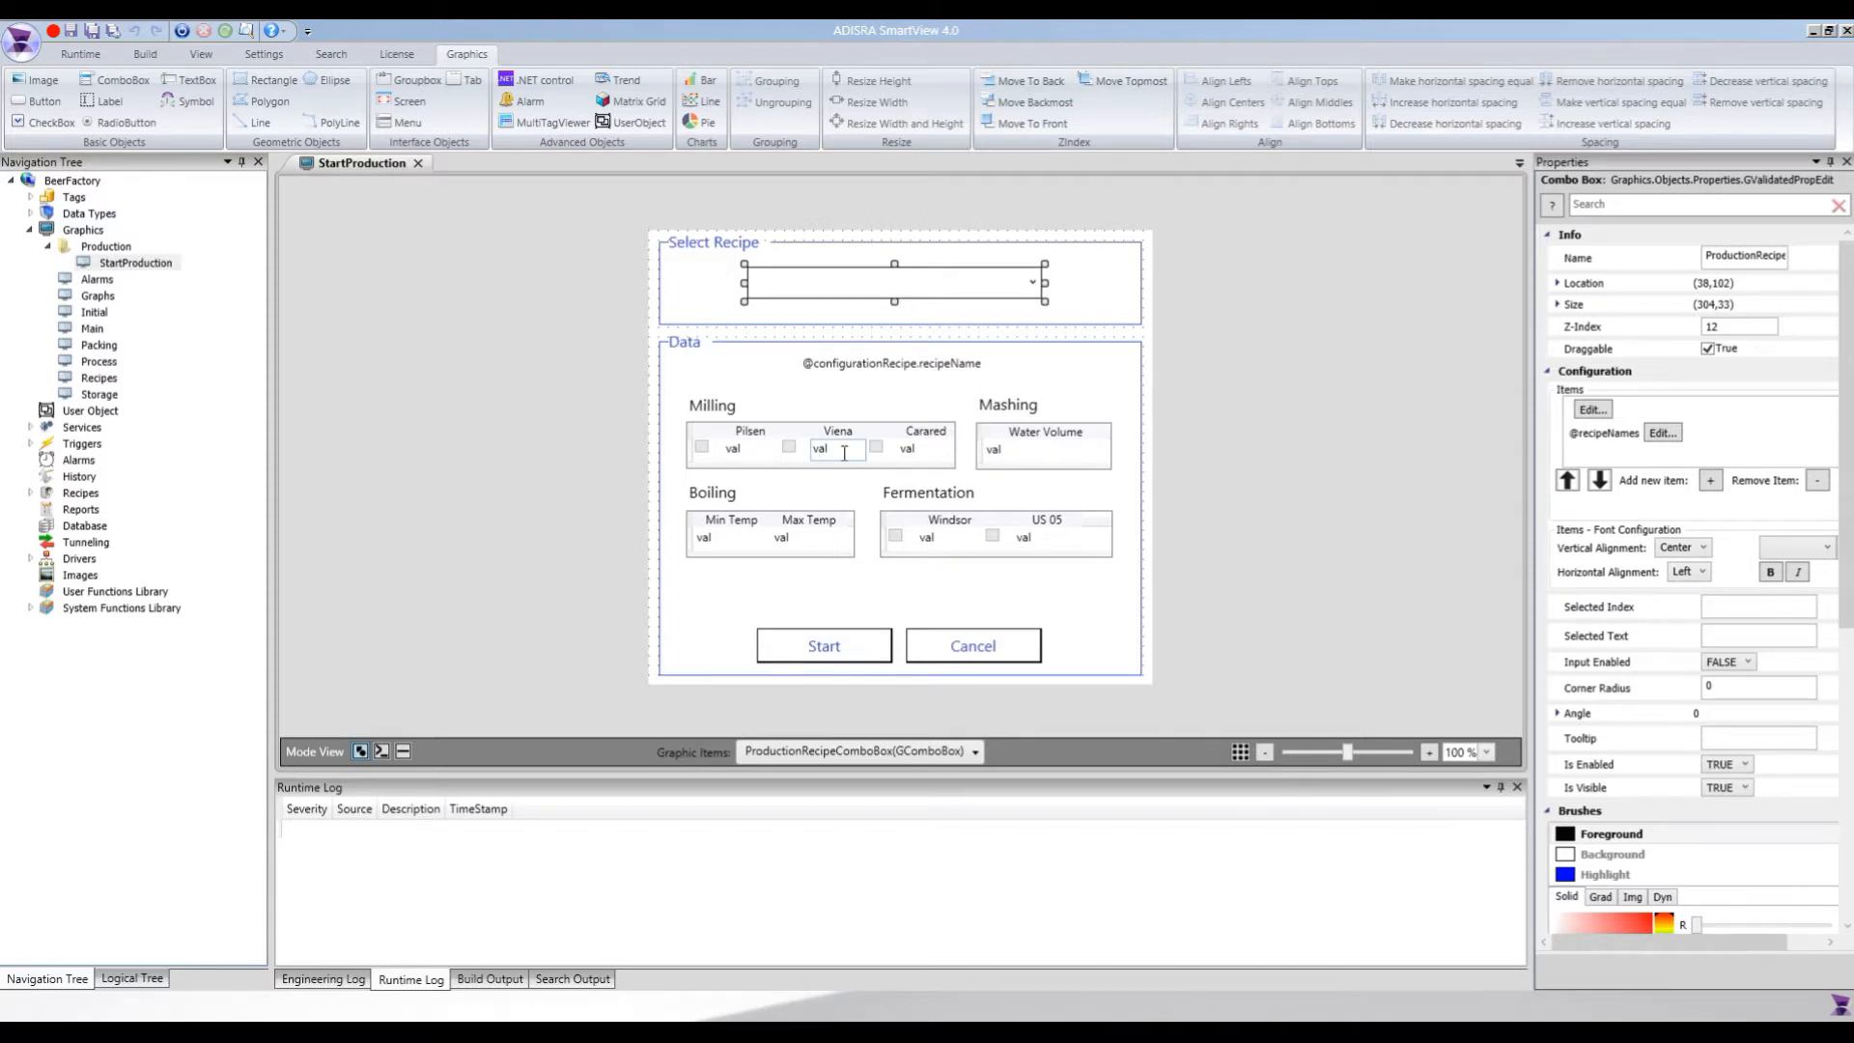
click(1000, 449)
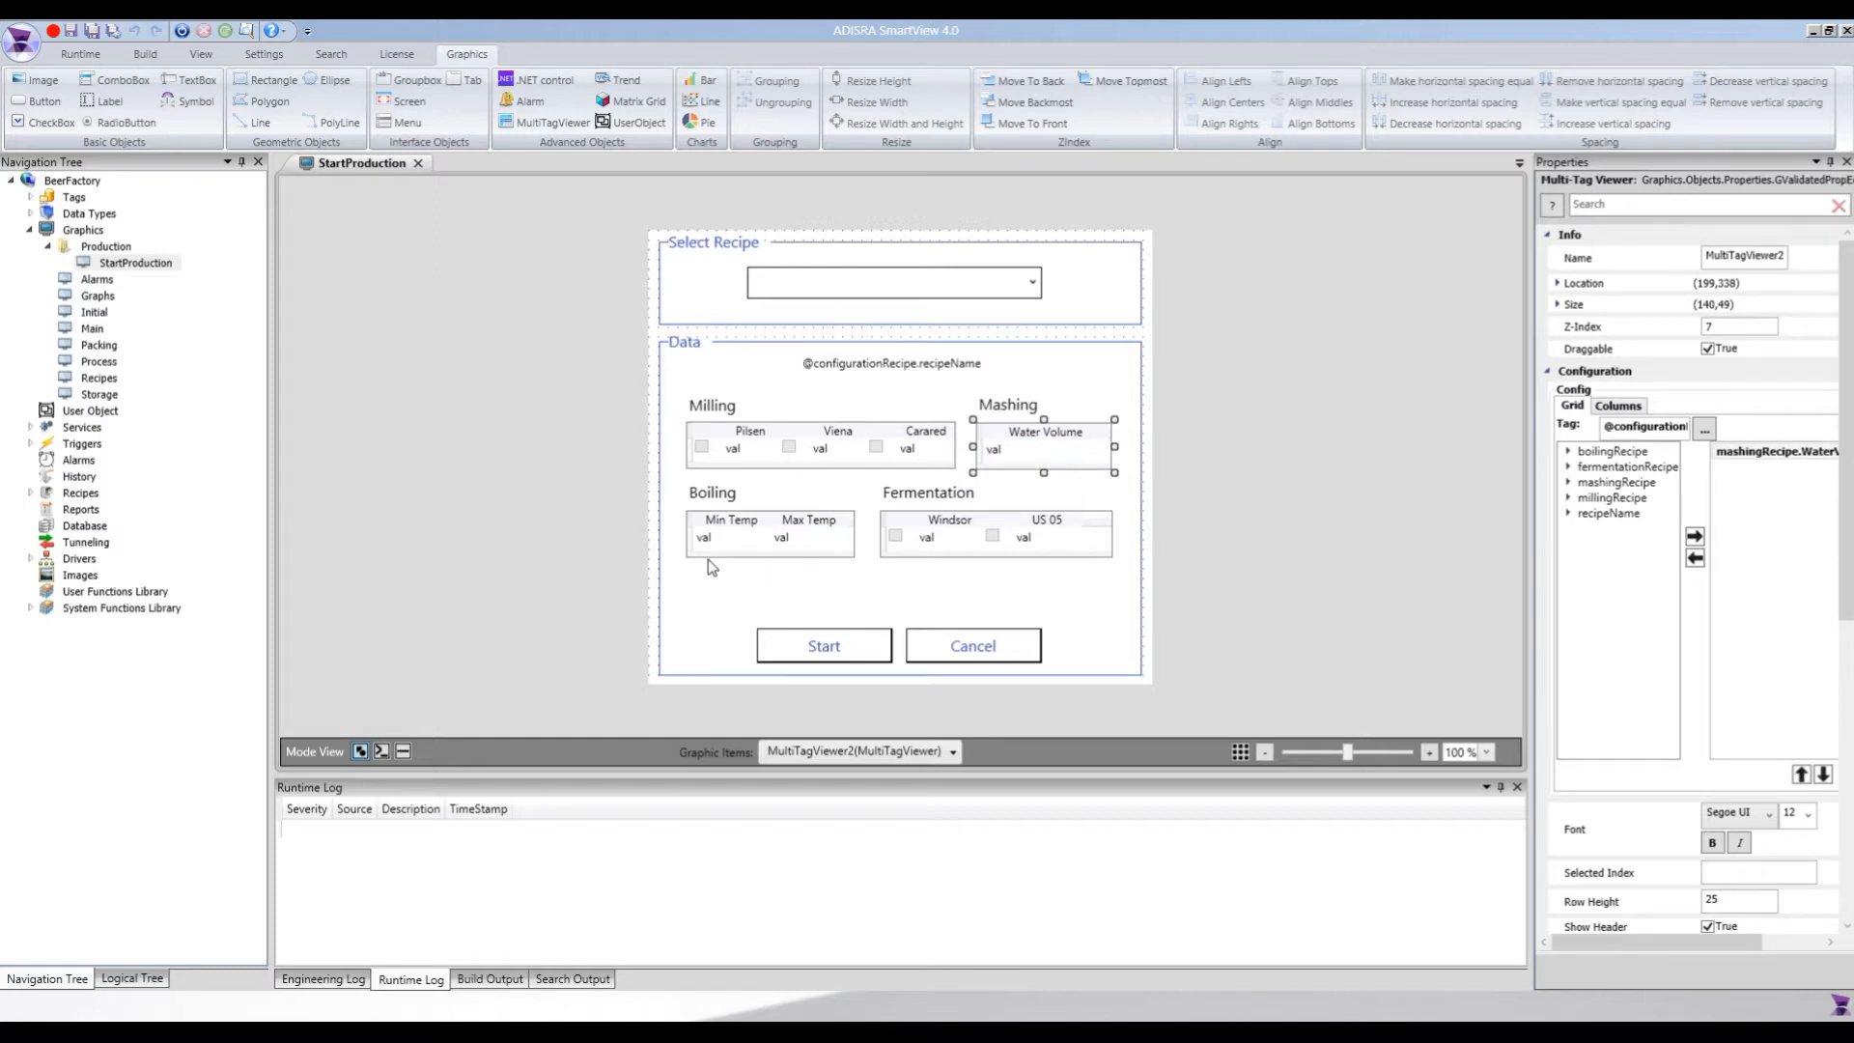
click(552, 122)
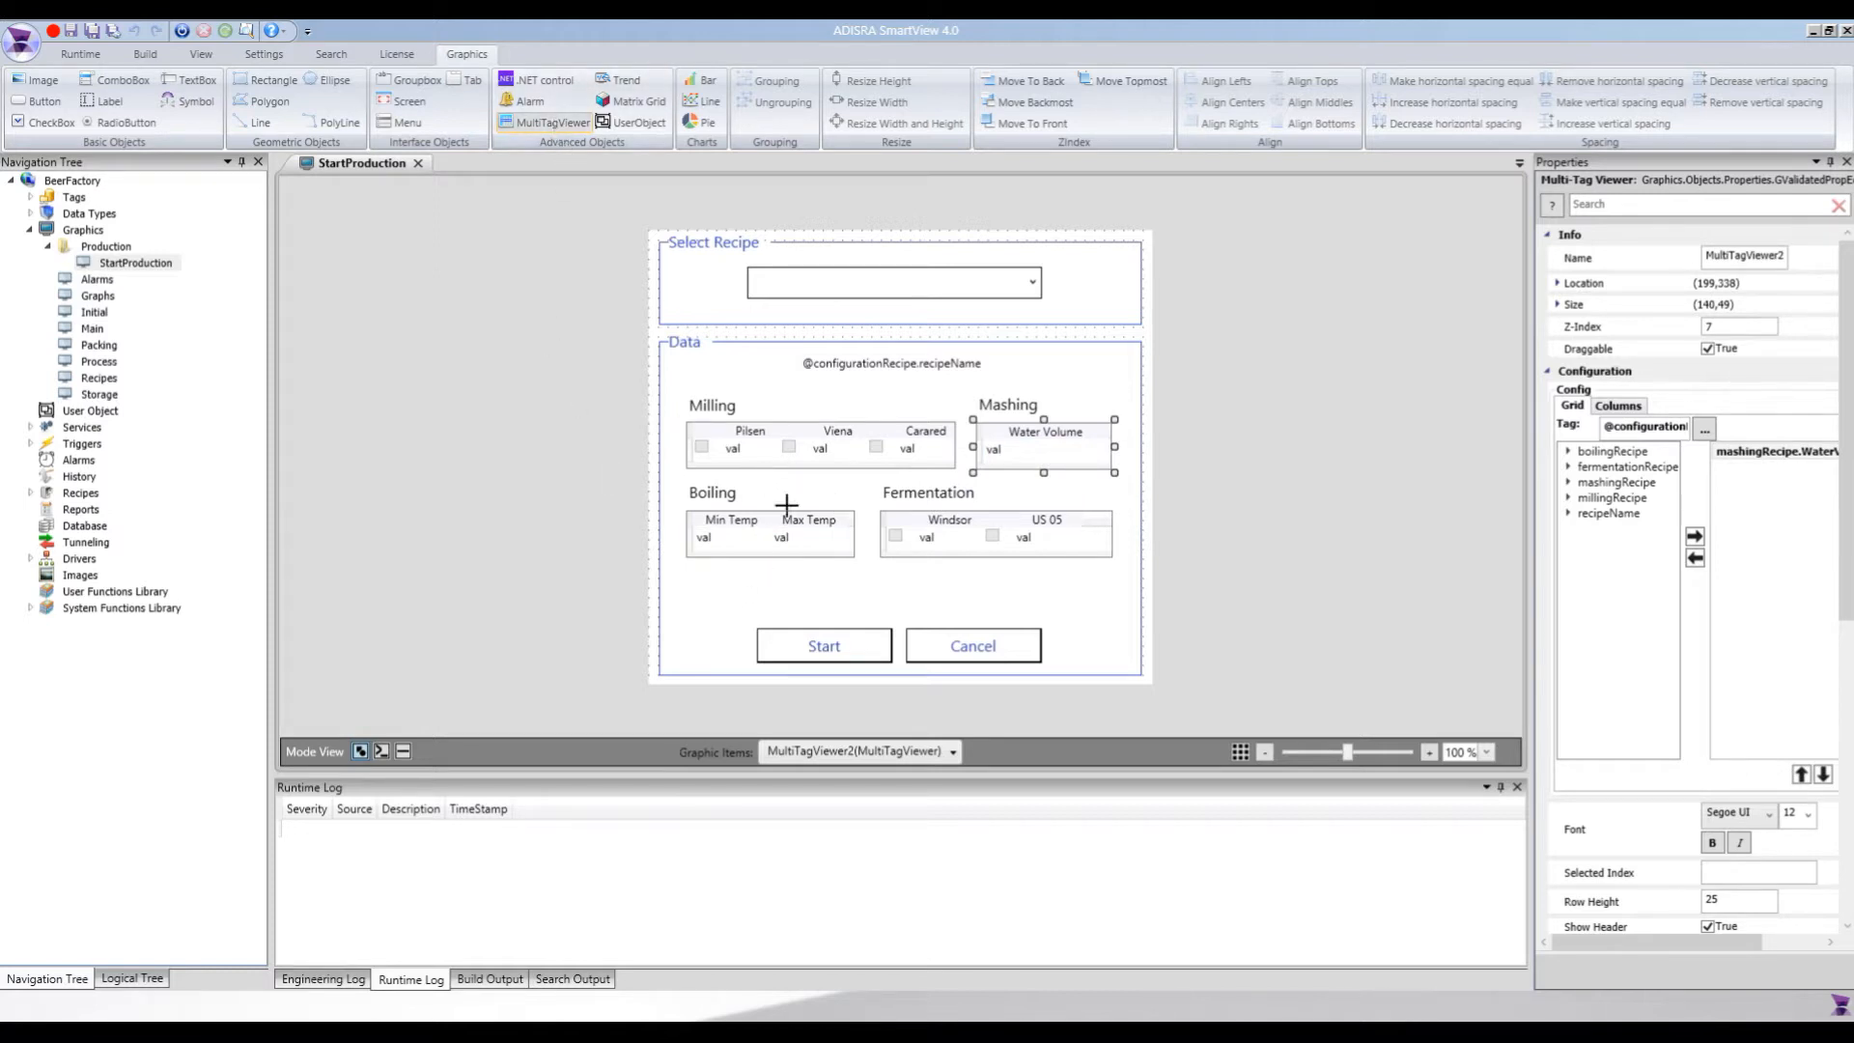
drag(829, 570, 967, 615)
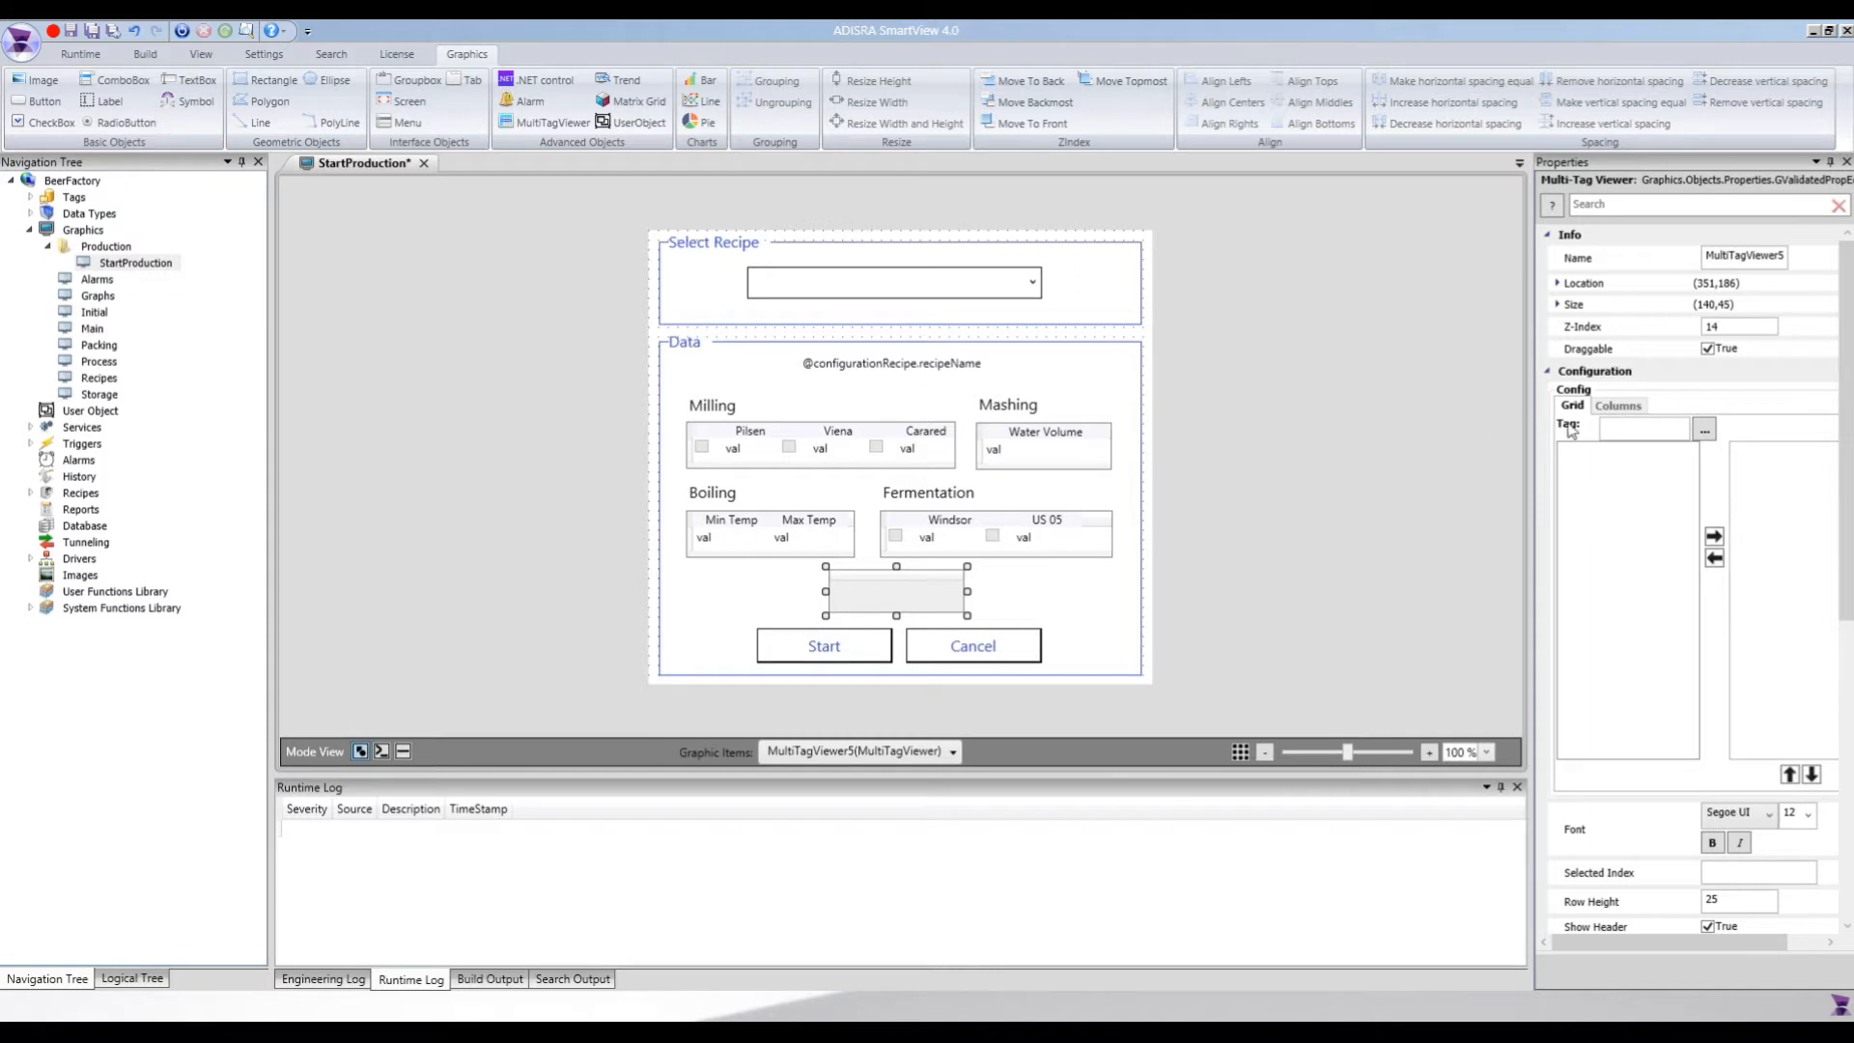
click(1642, 422)
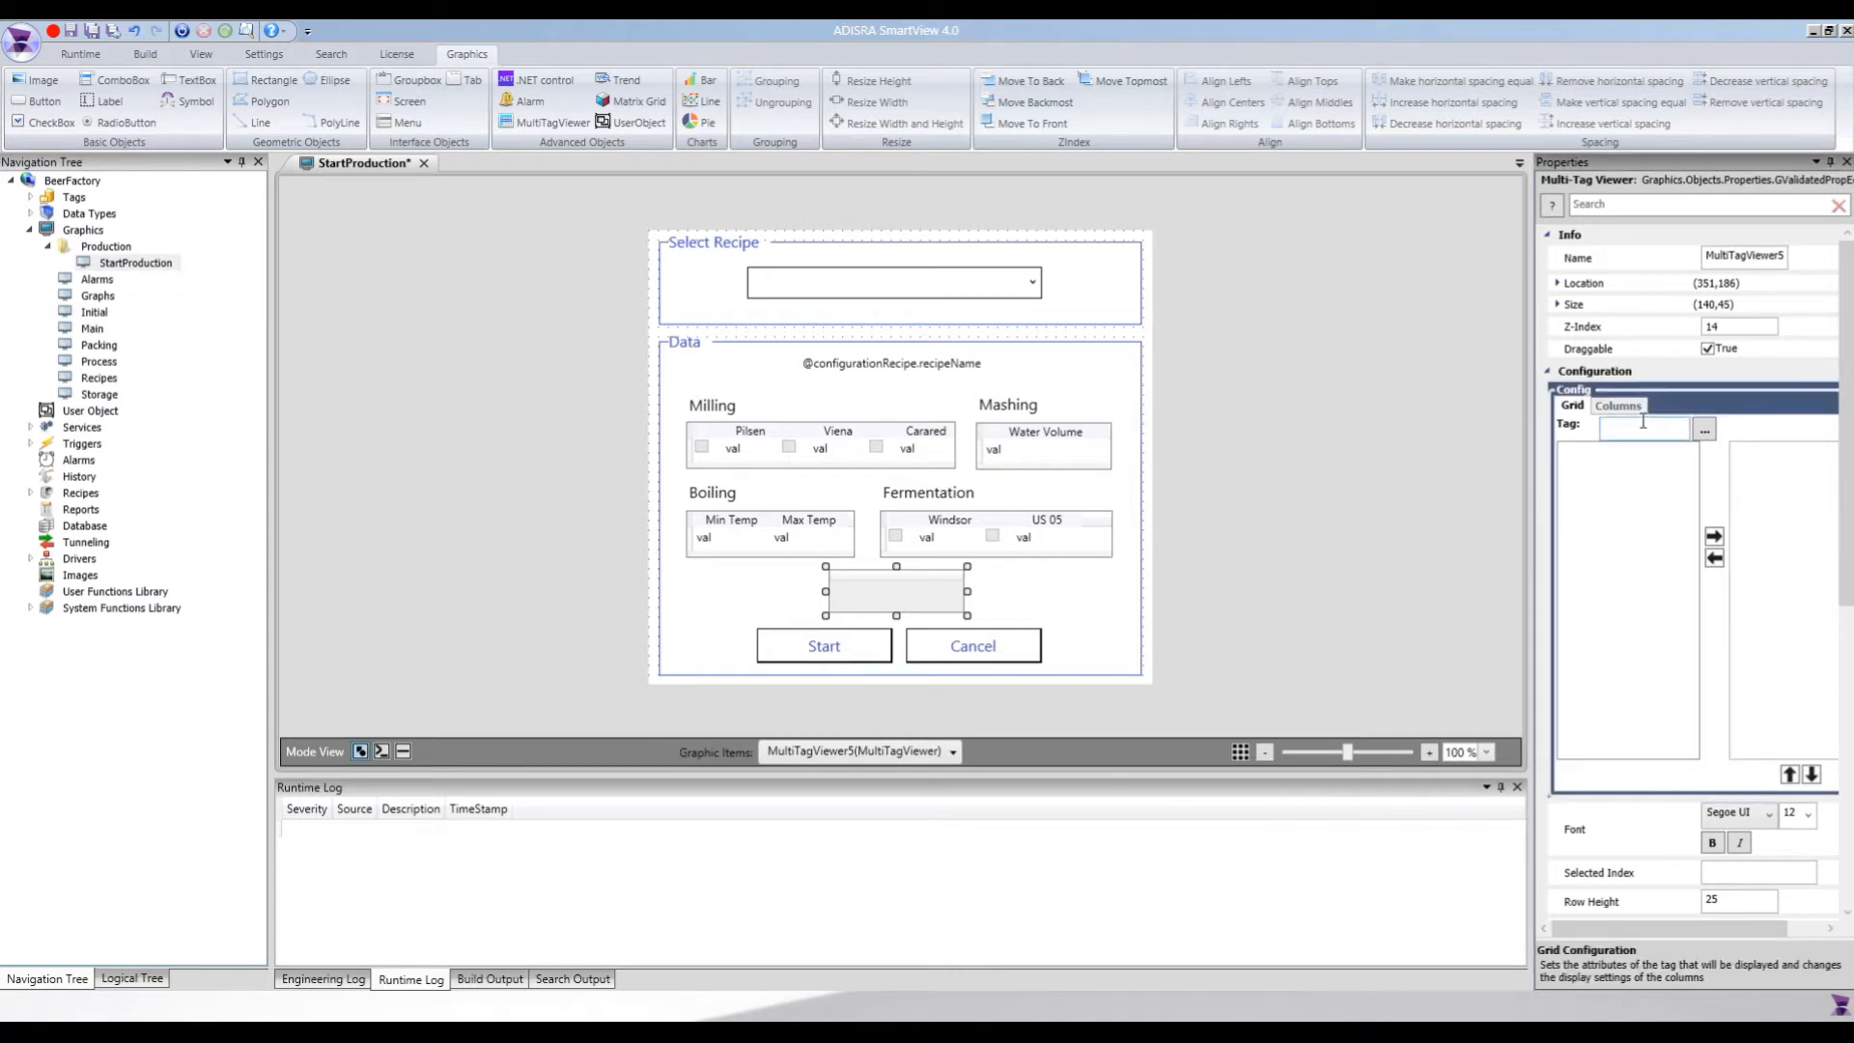
text(@conf)
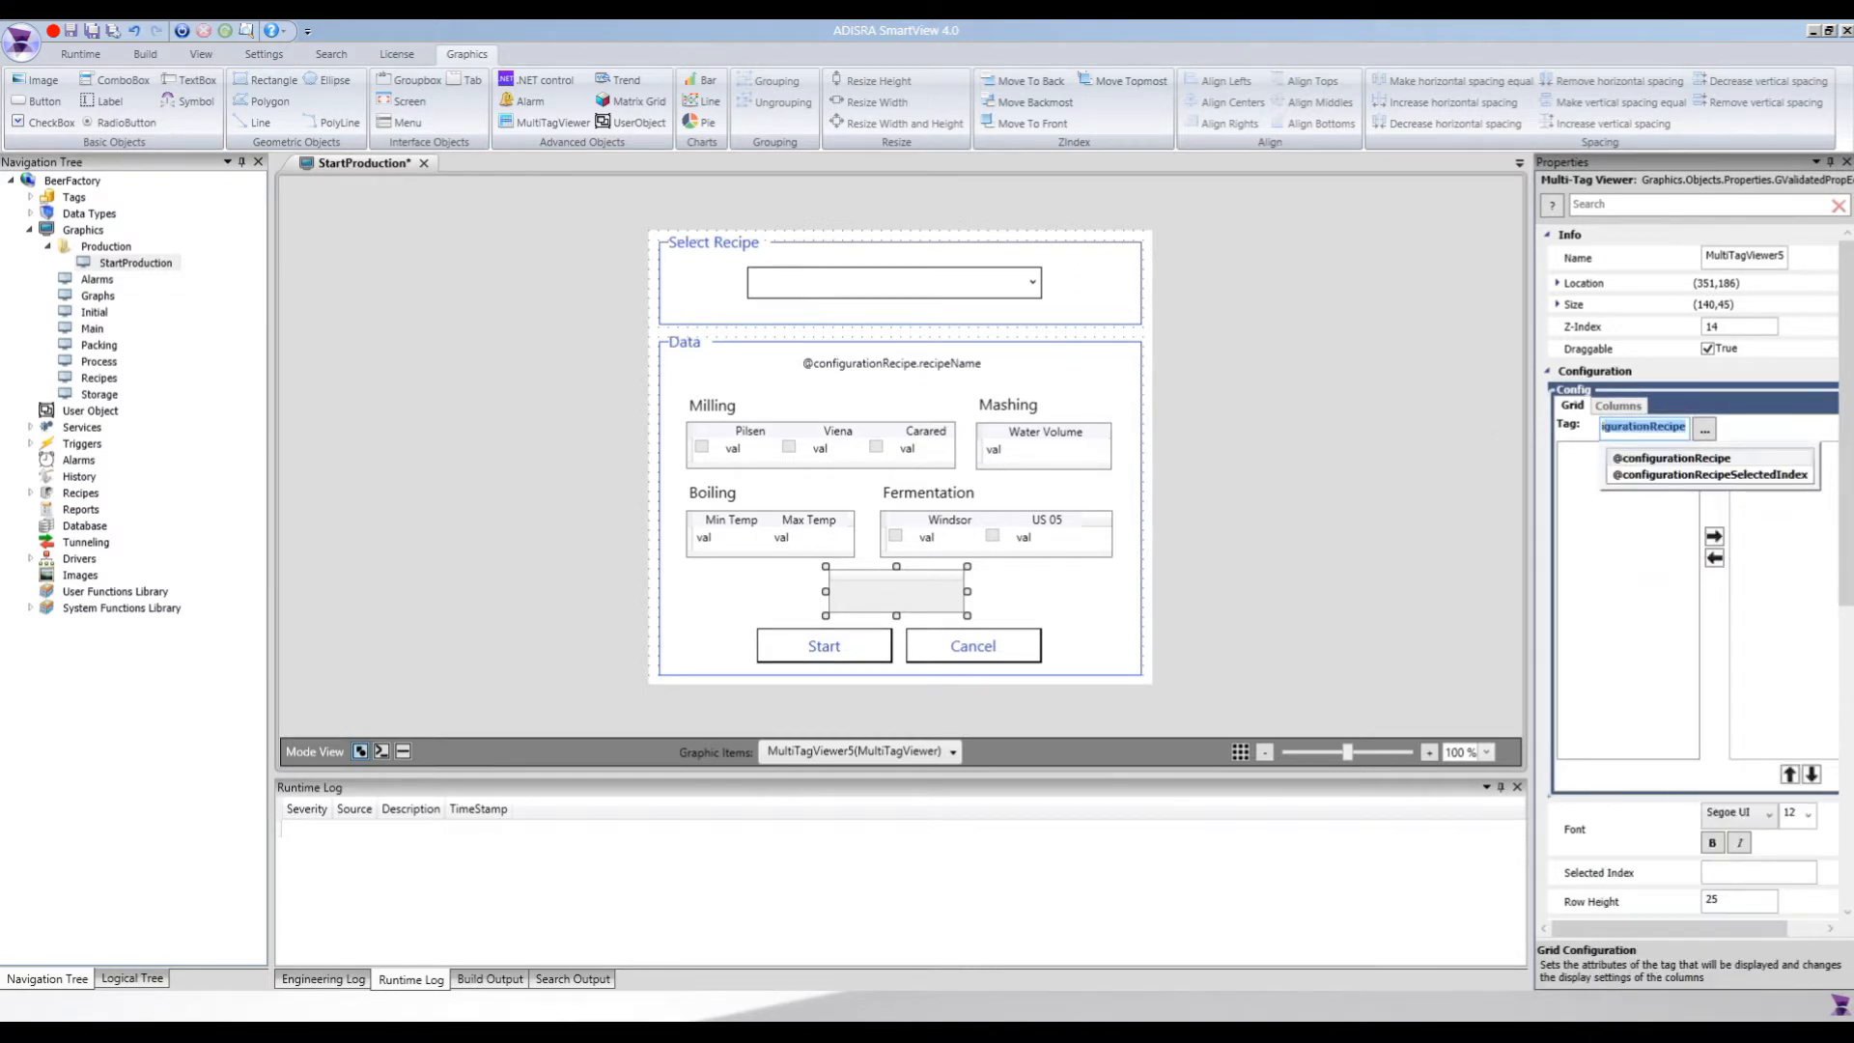
key(Return)
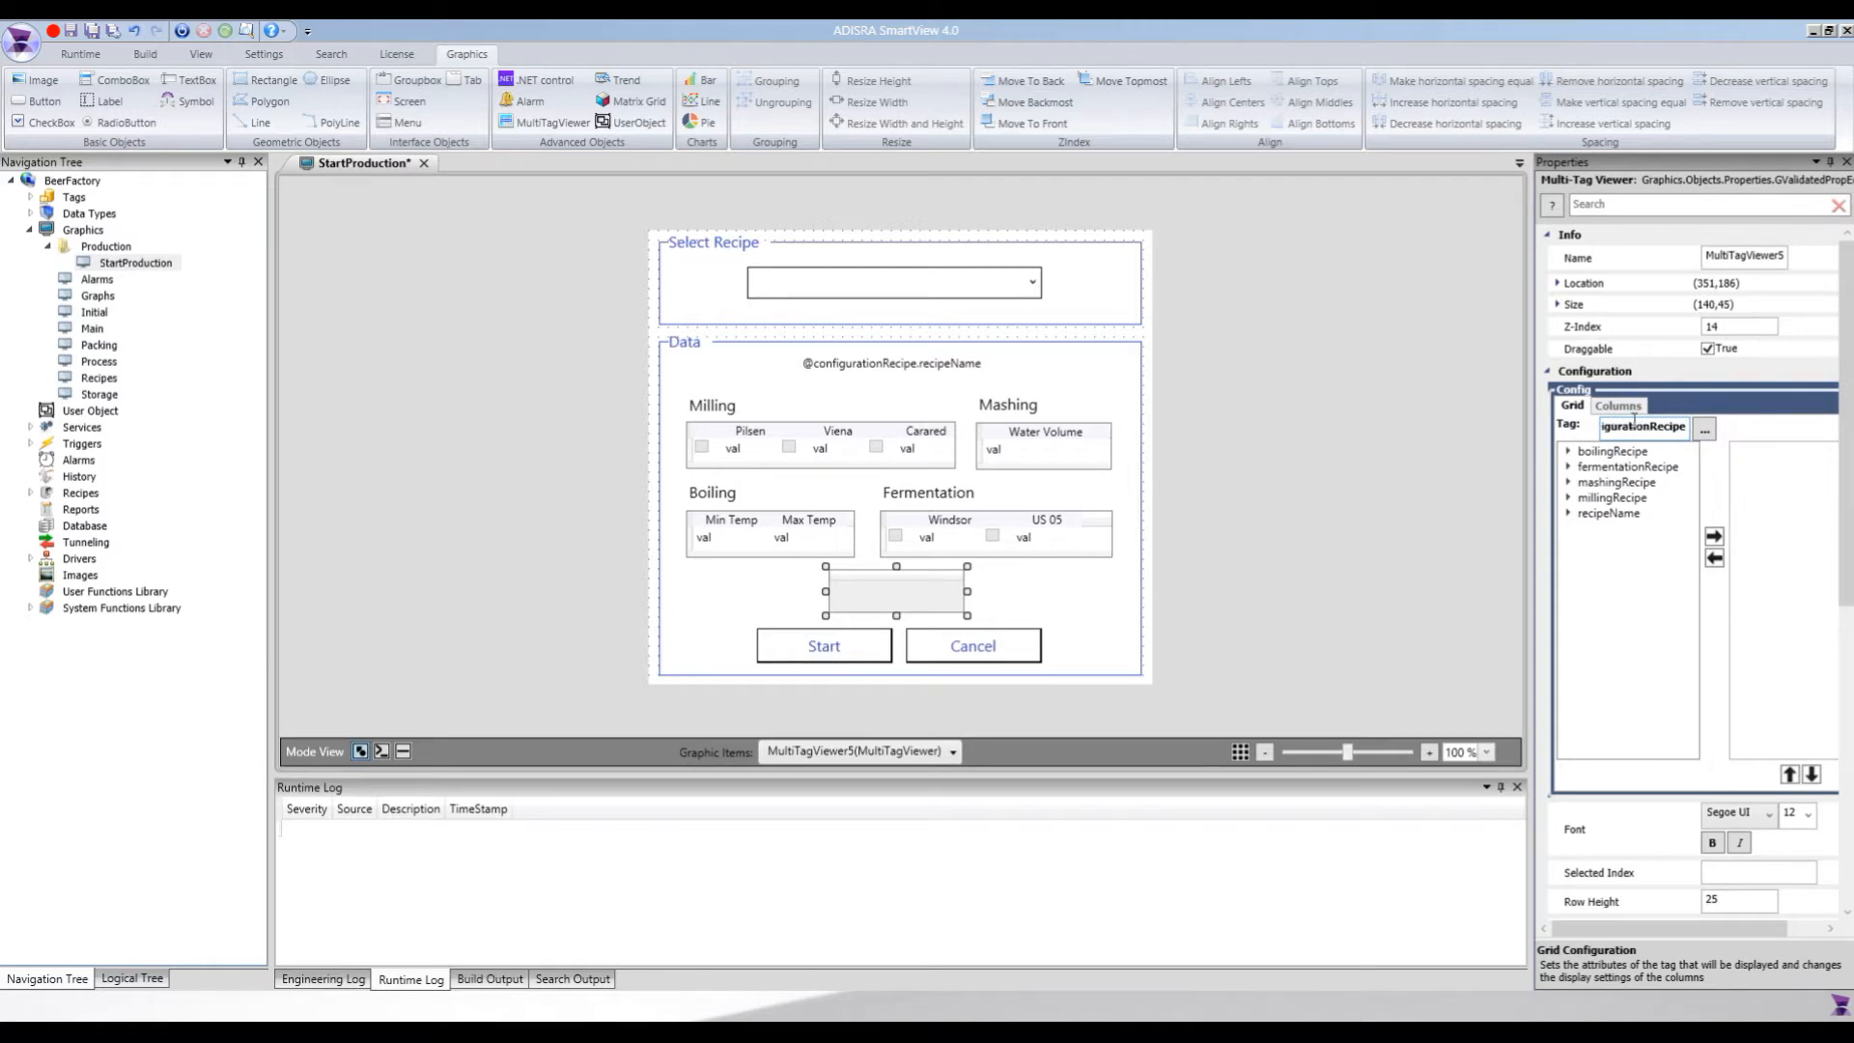
- Open the FactoryGlobals tags in the Factory folder and check the data type of configurationRecipe
click(29, 196)
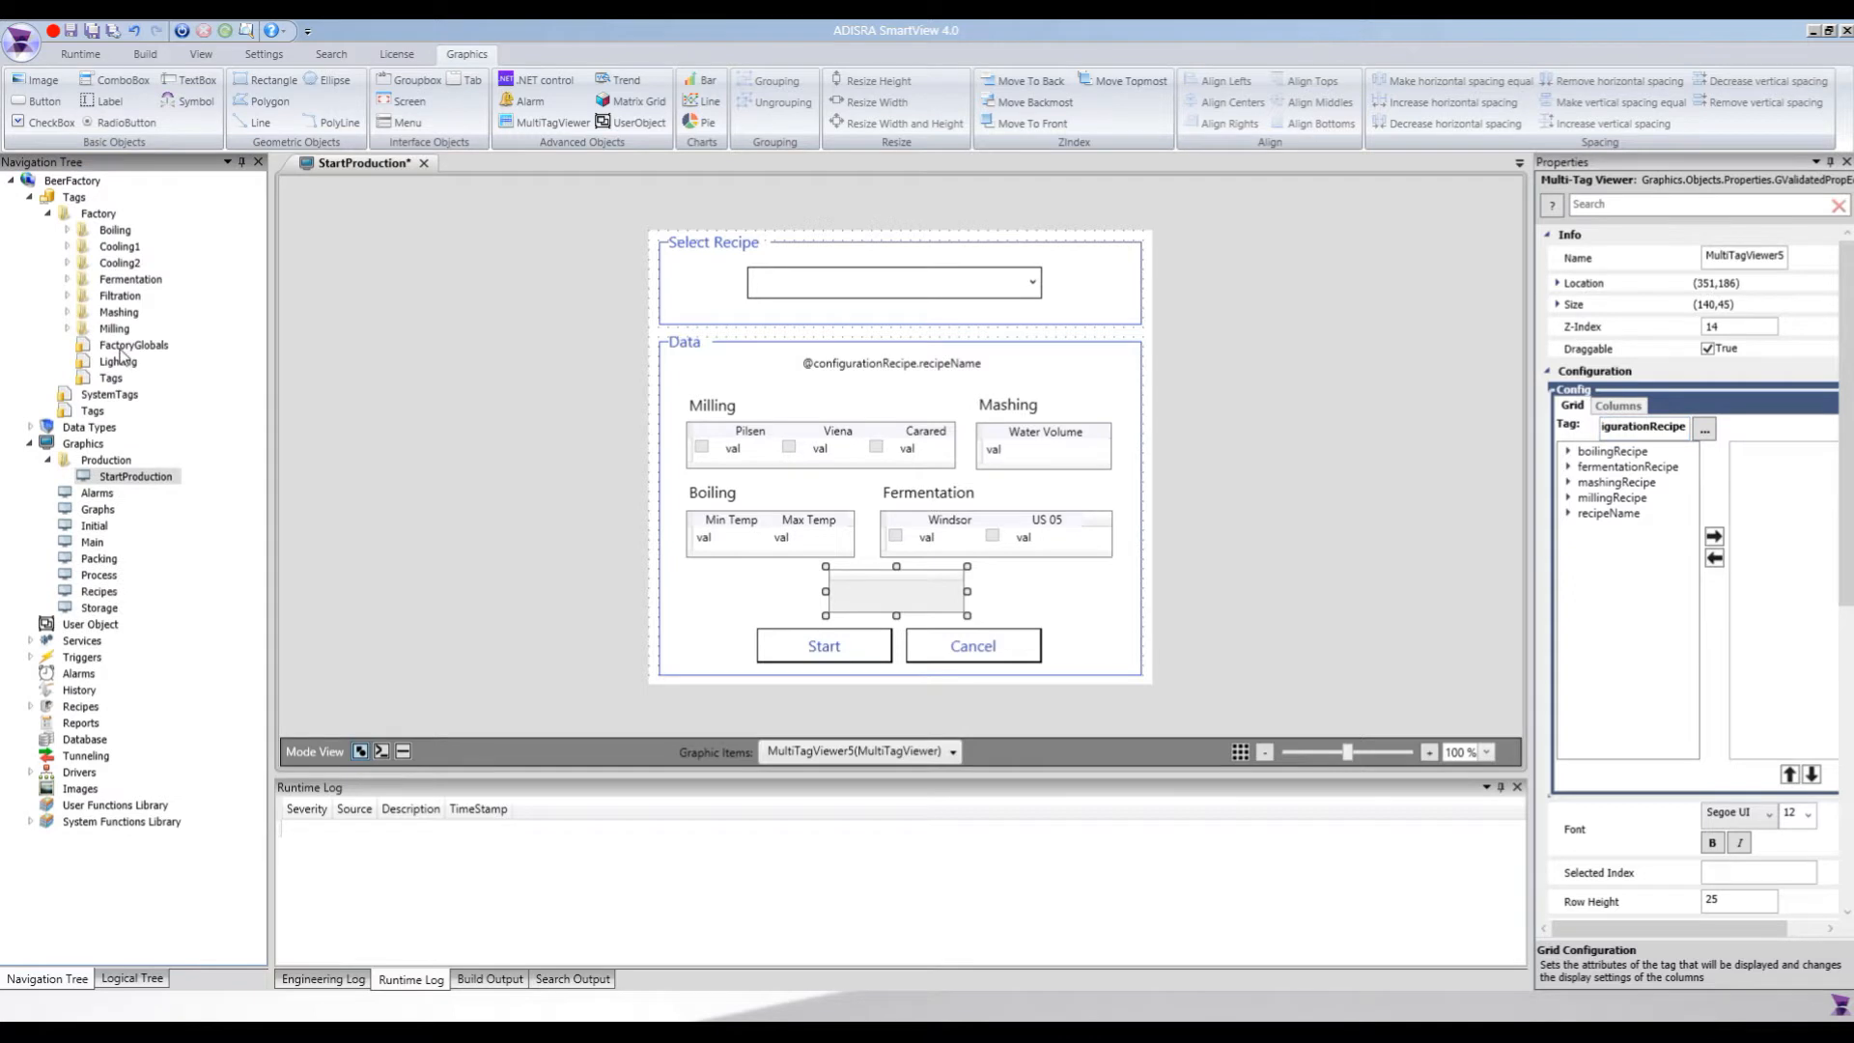
click(121, 347)
double_click(120, 348)
click(439, 317)
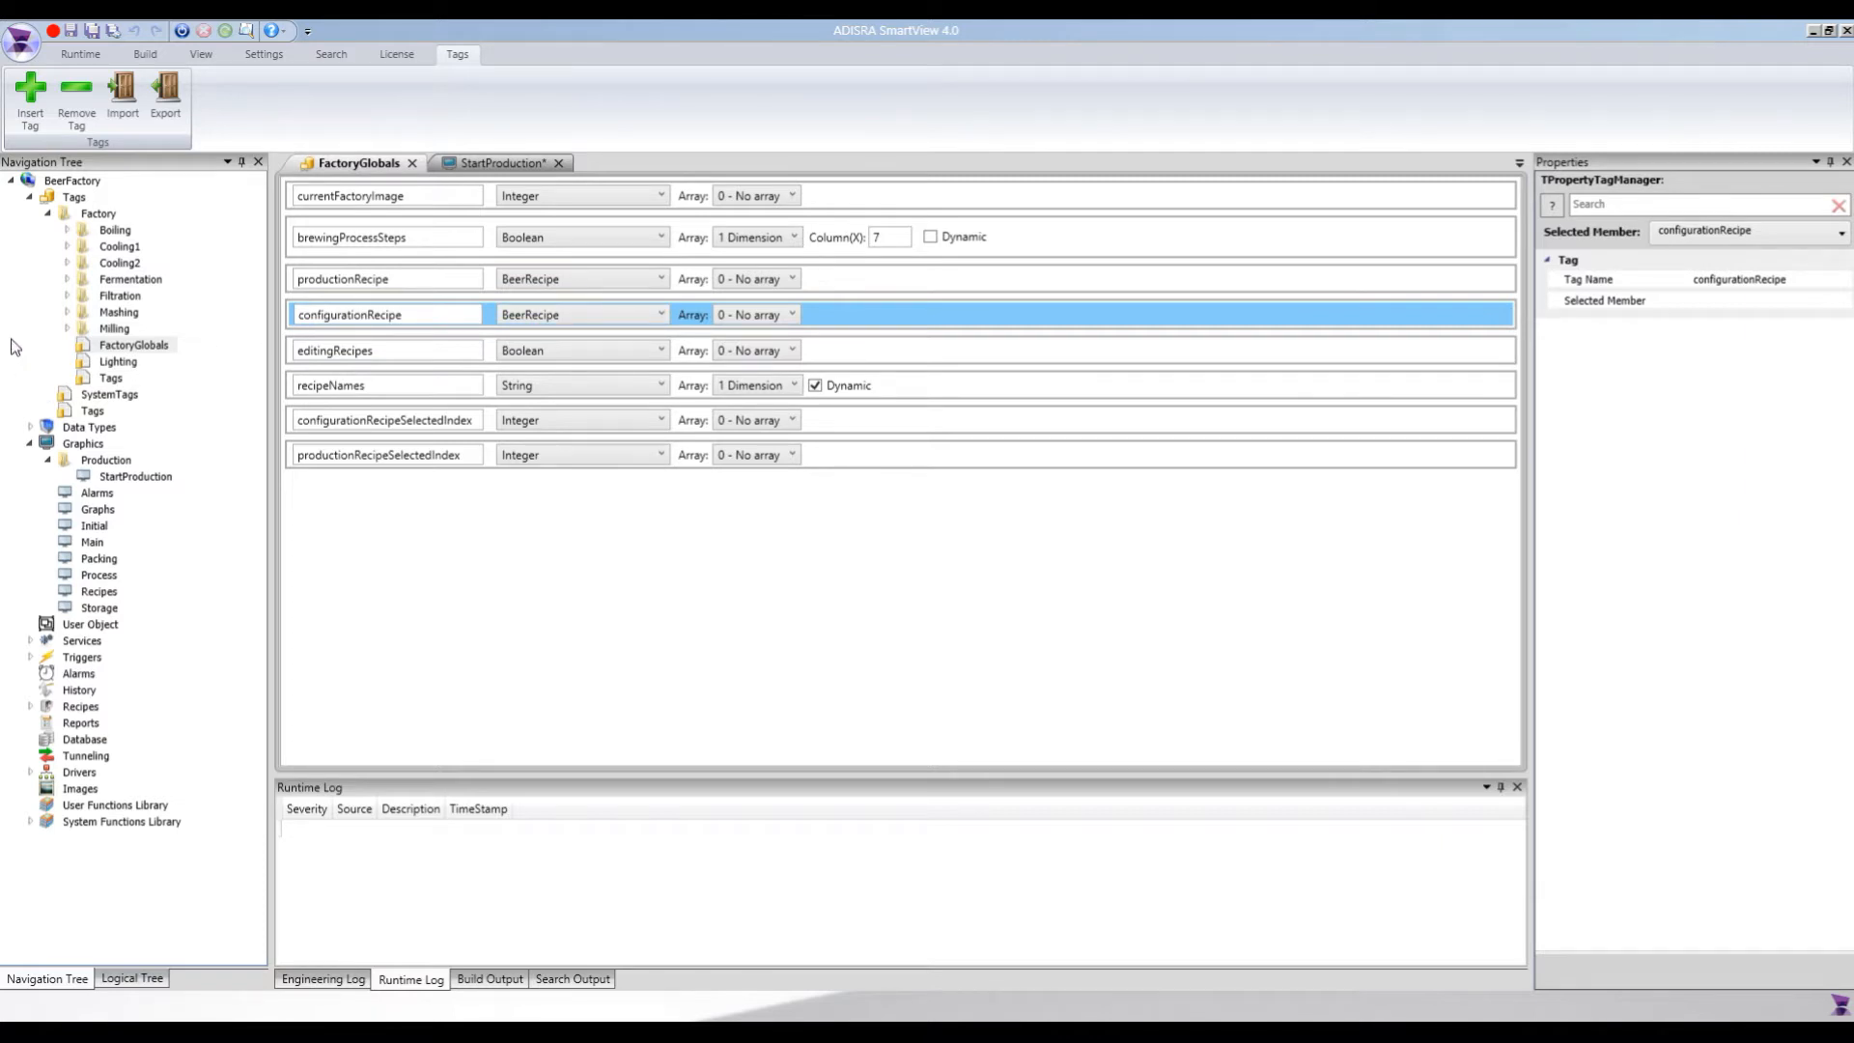
- Open the BeerRecipe data type and examine its recipeName and mashingRecipe members
click(30, 426)
double_click(96, 444)
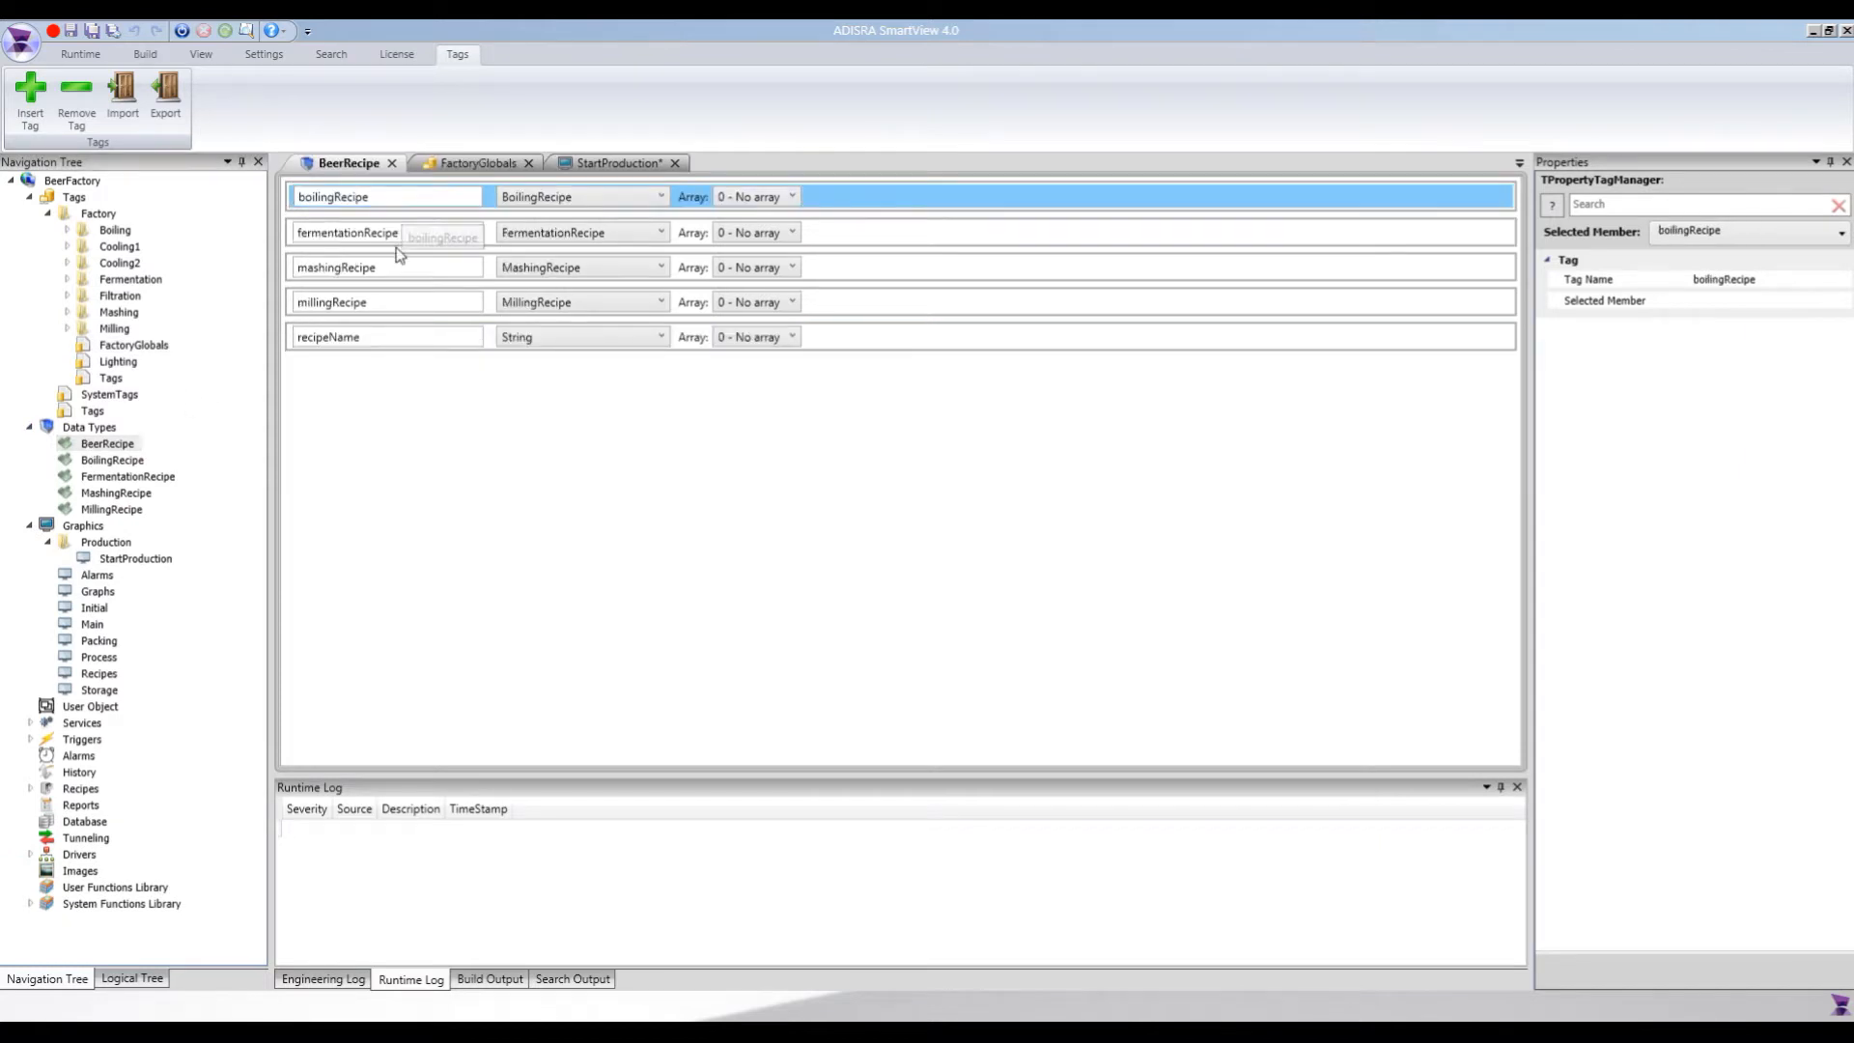
click(385, 341)
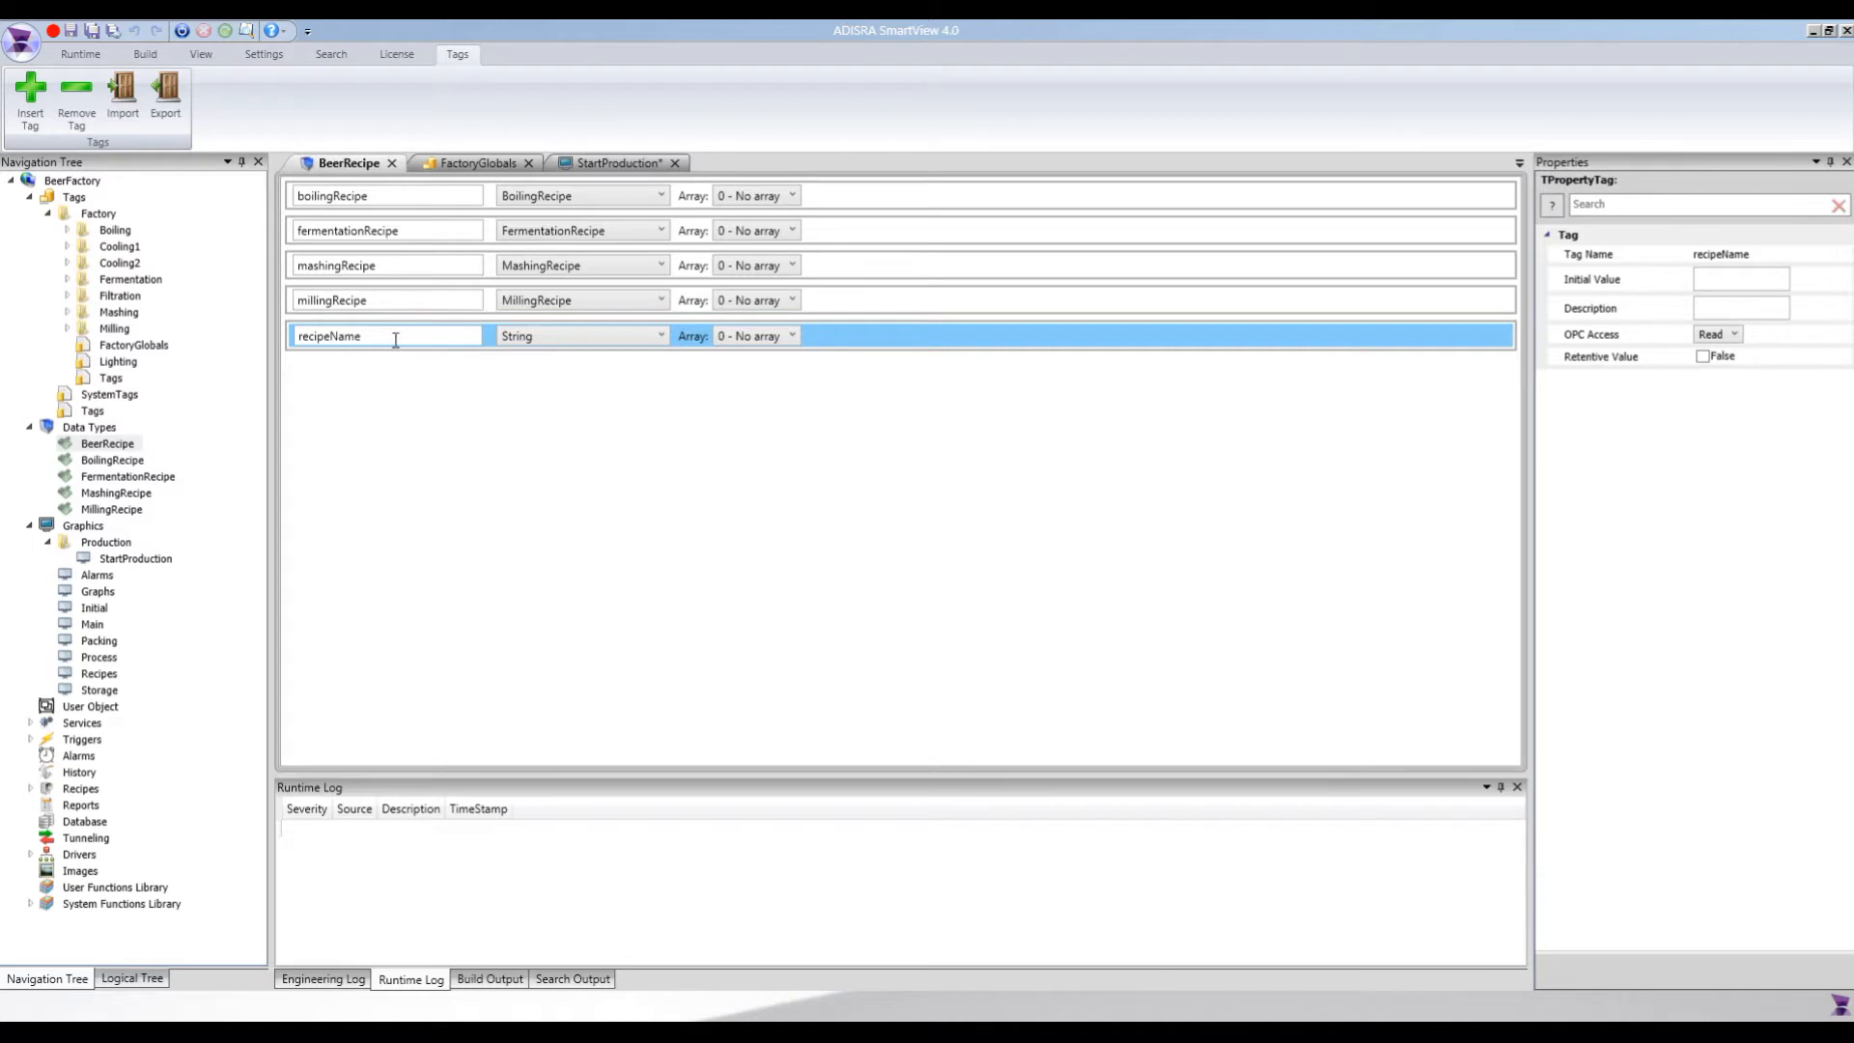
click(387, 268)
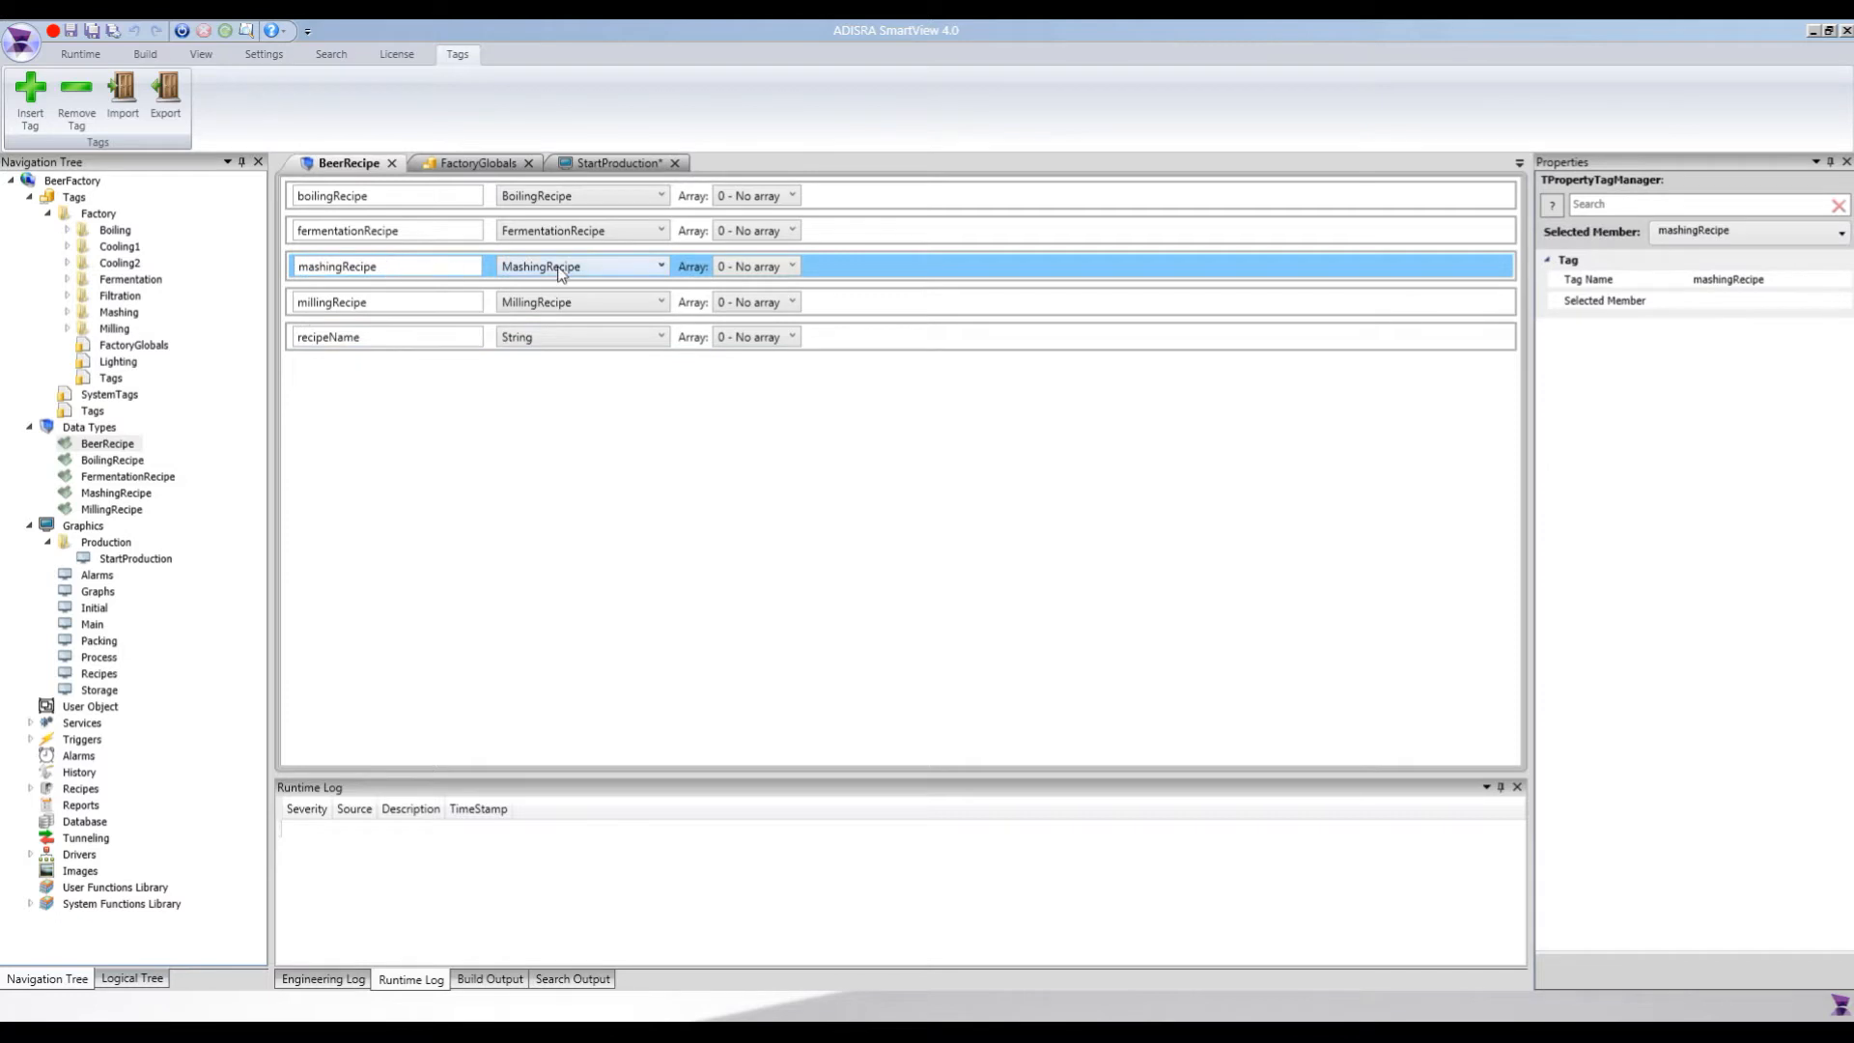
- Review the WaterVolume member of the MashingRecipe data type, and close the open data type and tag documents
double_click(113, 494)
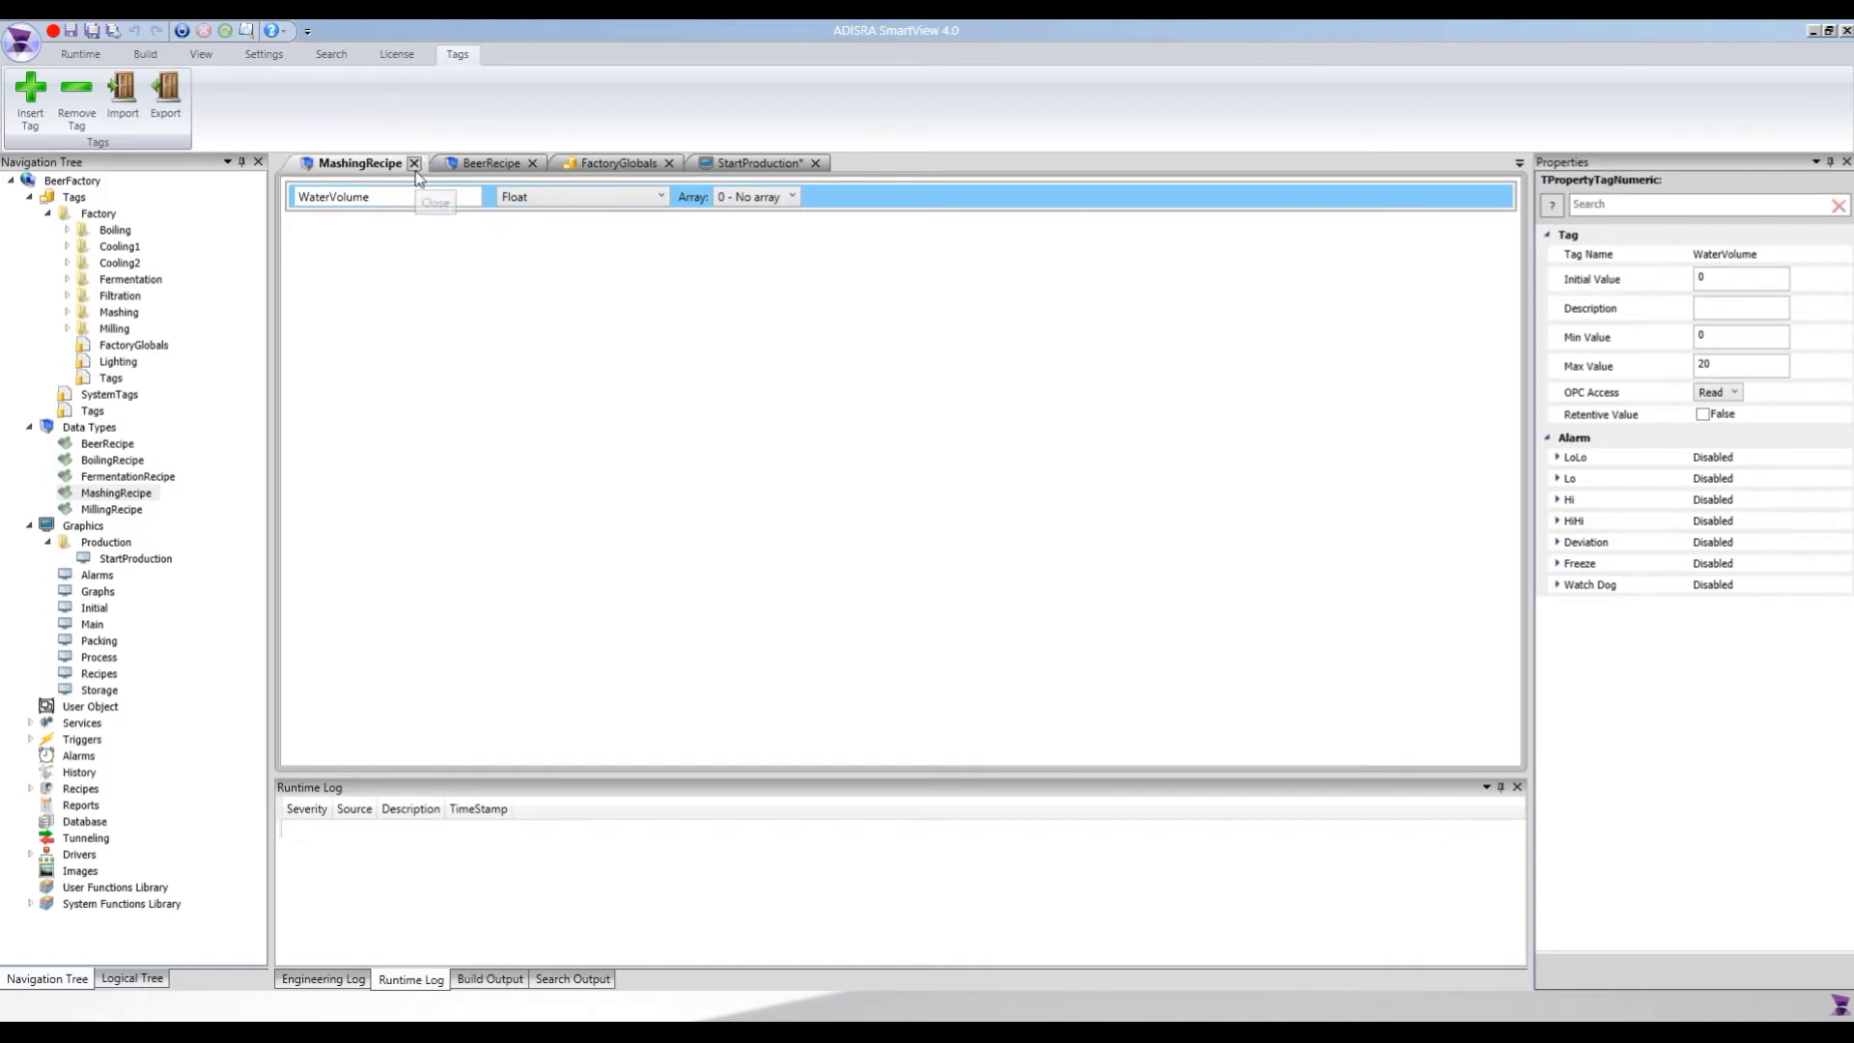
double_click(379, 193)
click(414, 163)
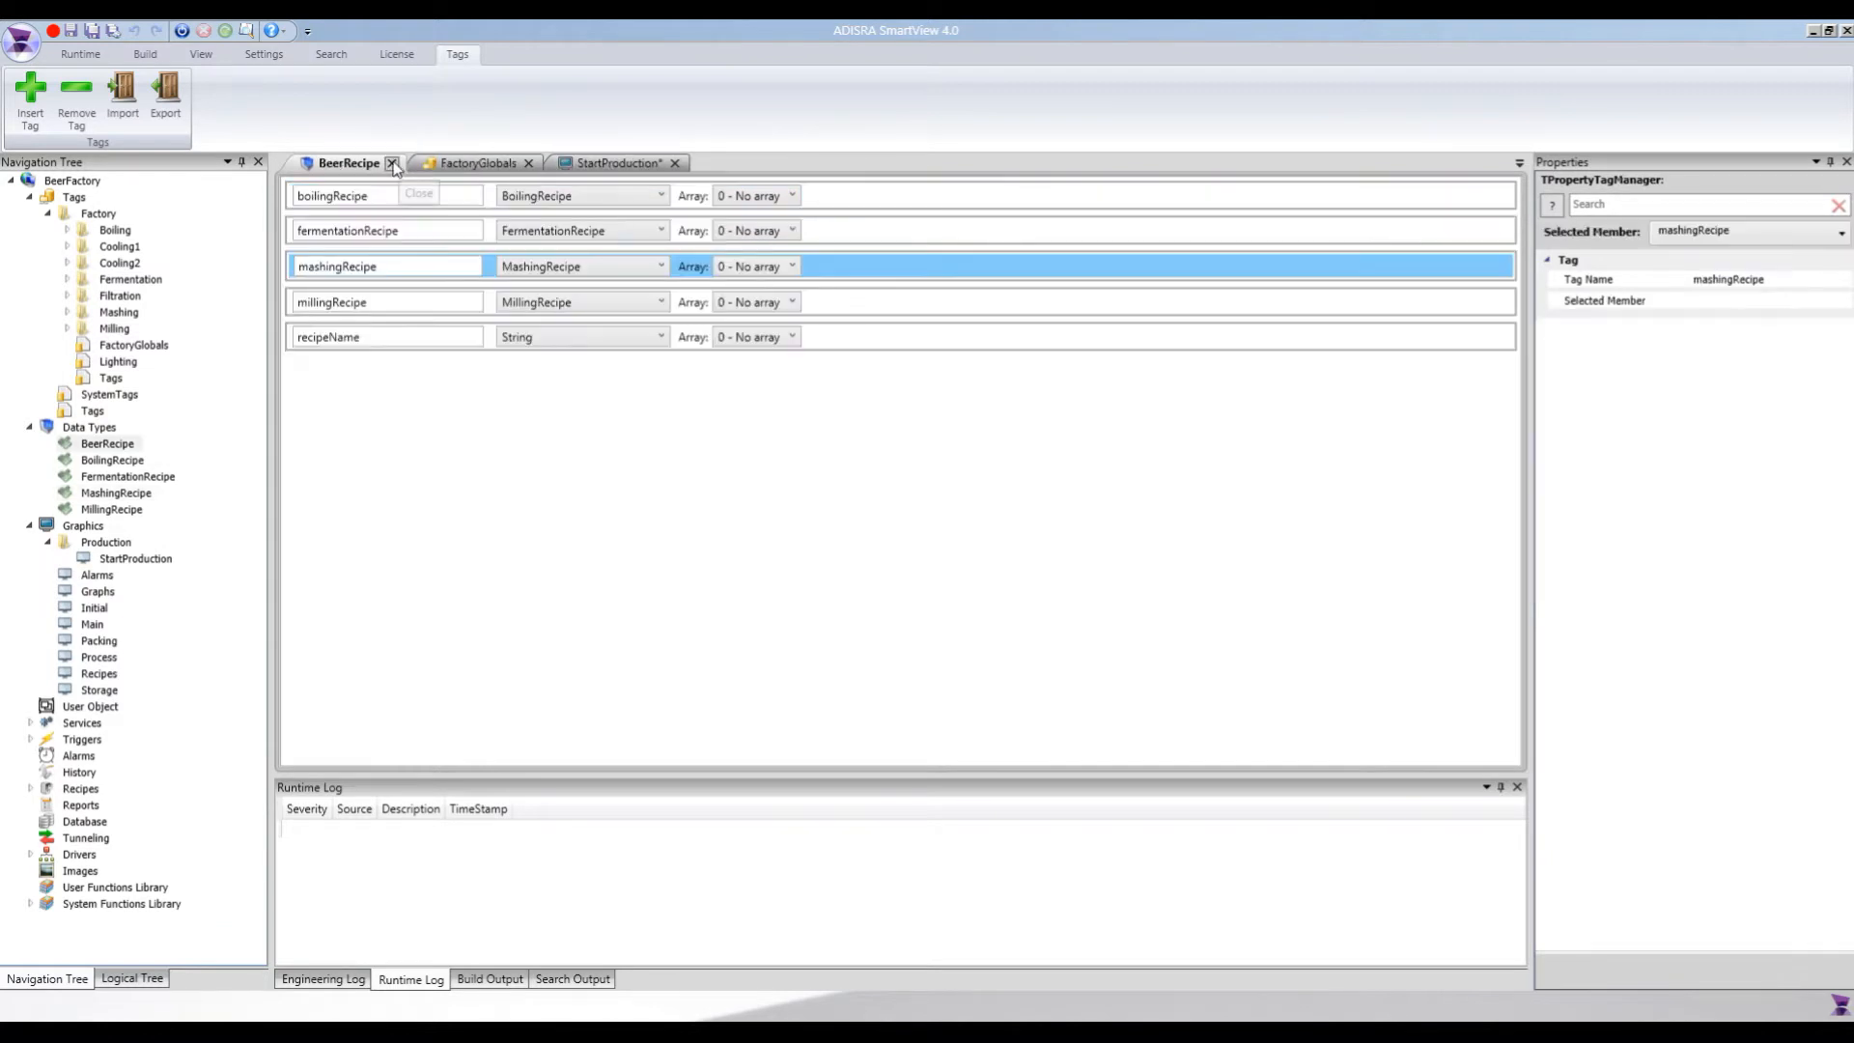
click(392, 164)
click(415, 164)
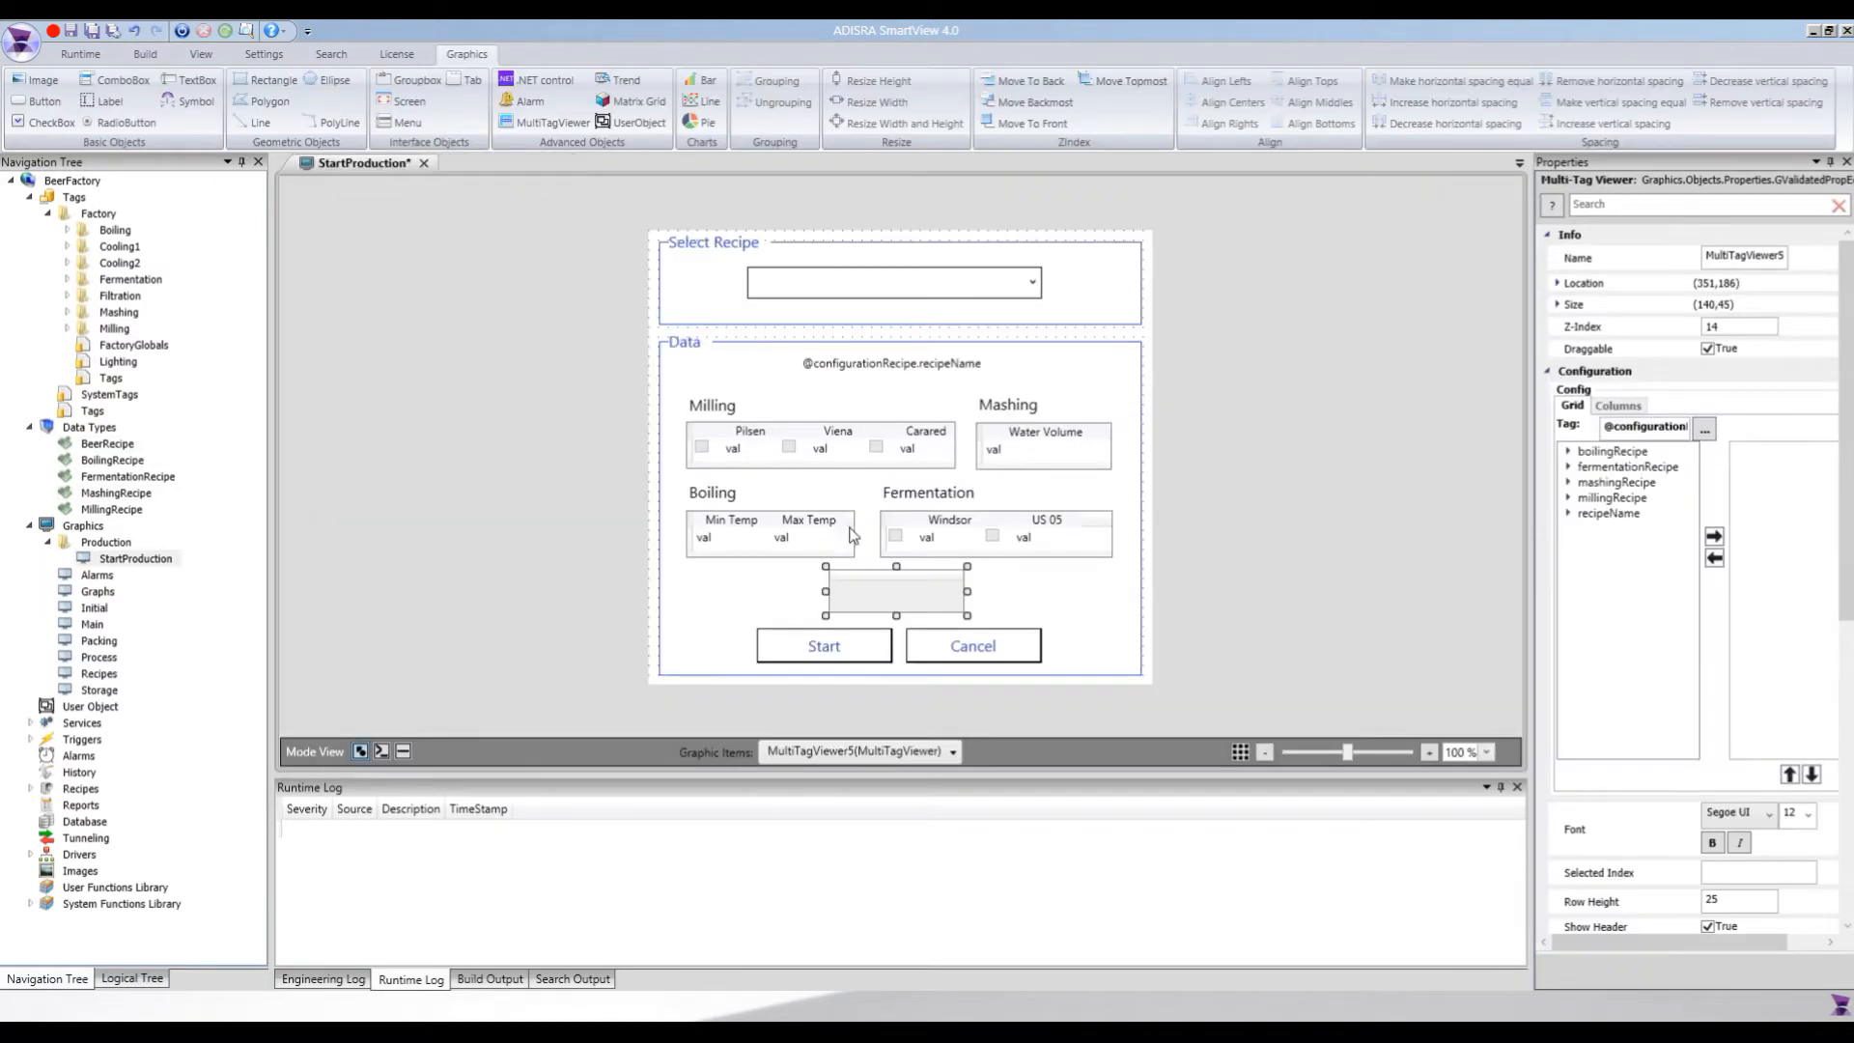
- Add the Value field of mashingRecipe's WaterVolume as a column of the new Multi-Tag Viewer, widening the properties area
double_click(1635, 426)
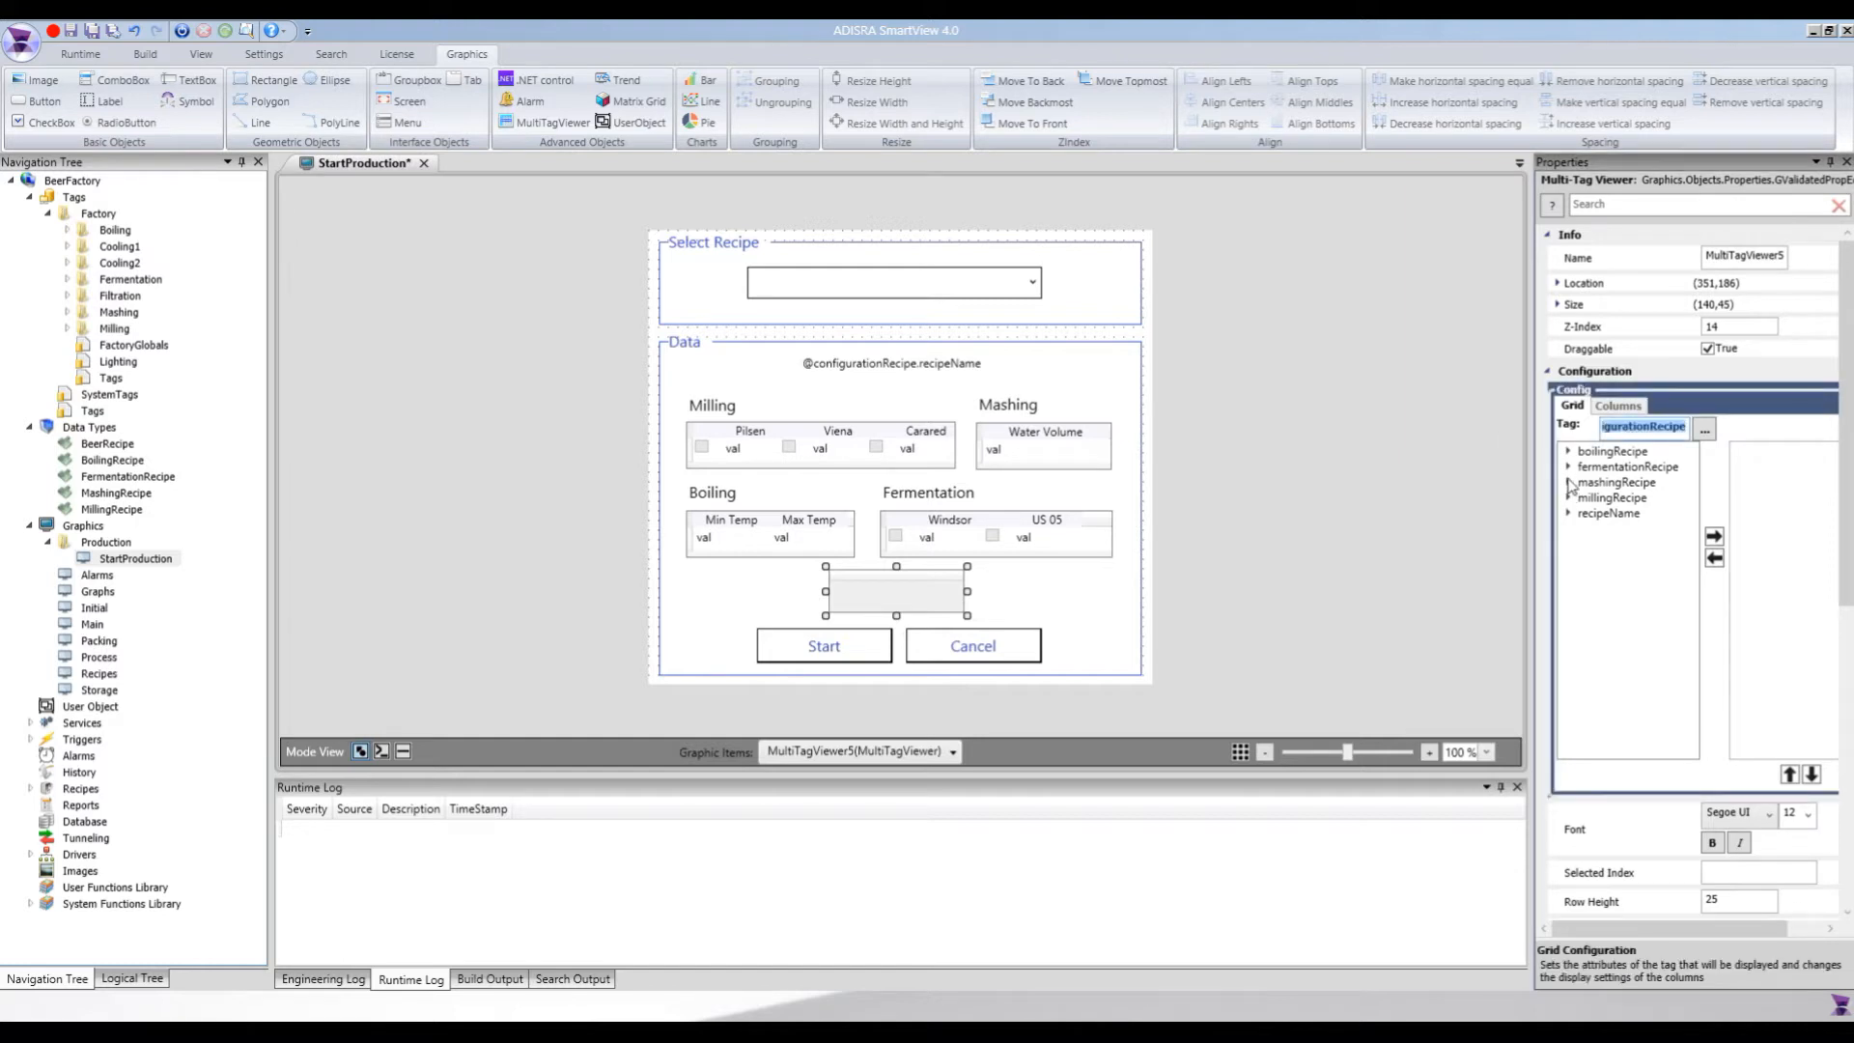
drag(1533, 478, 1410, 482)
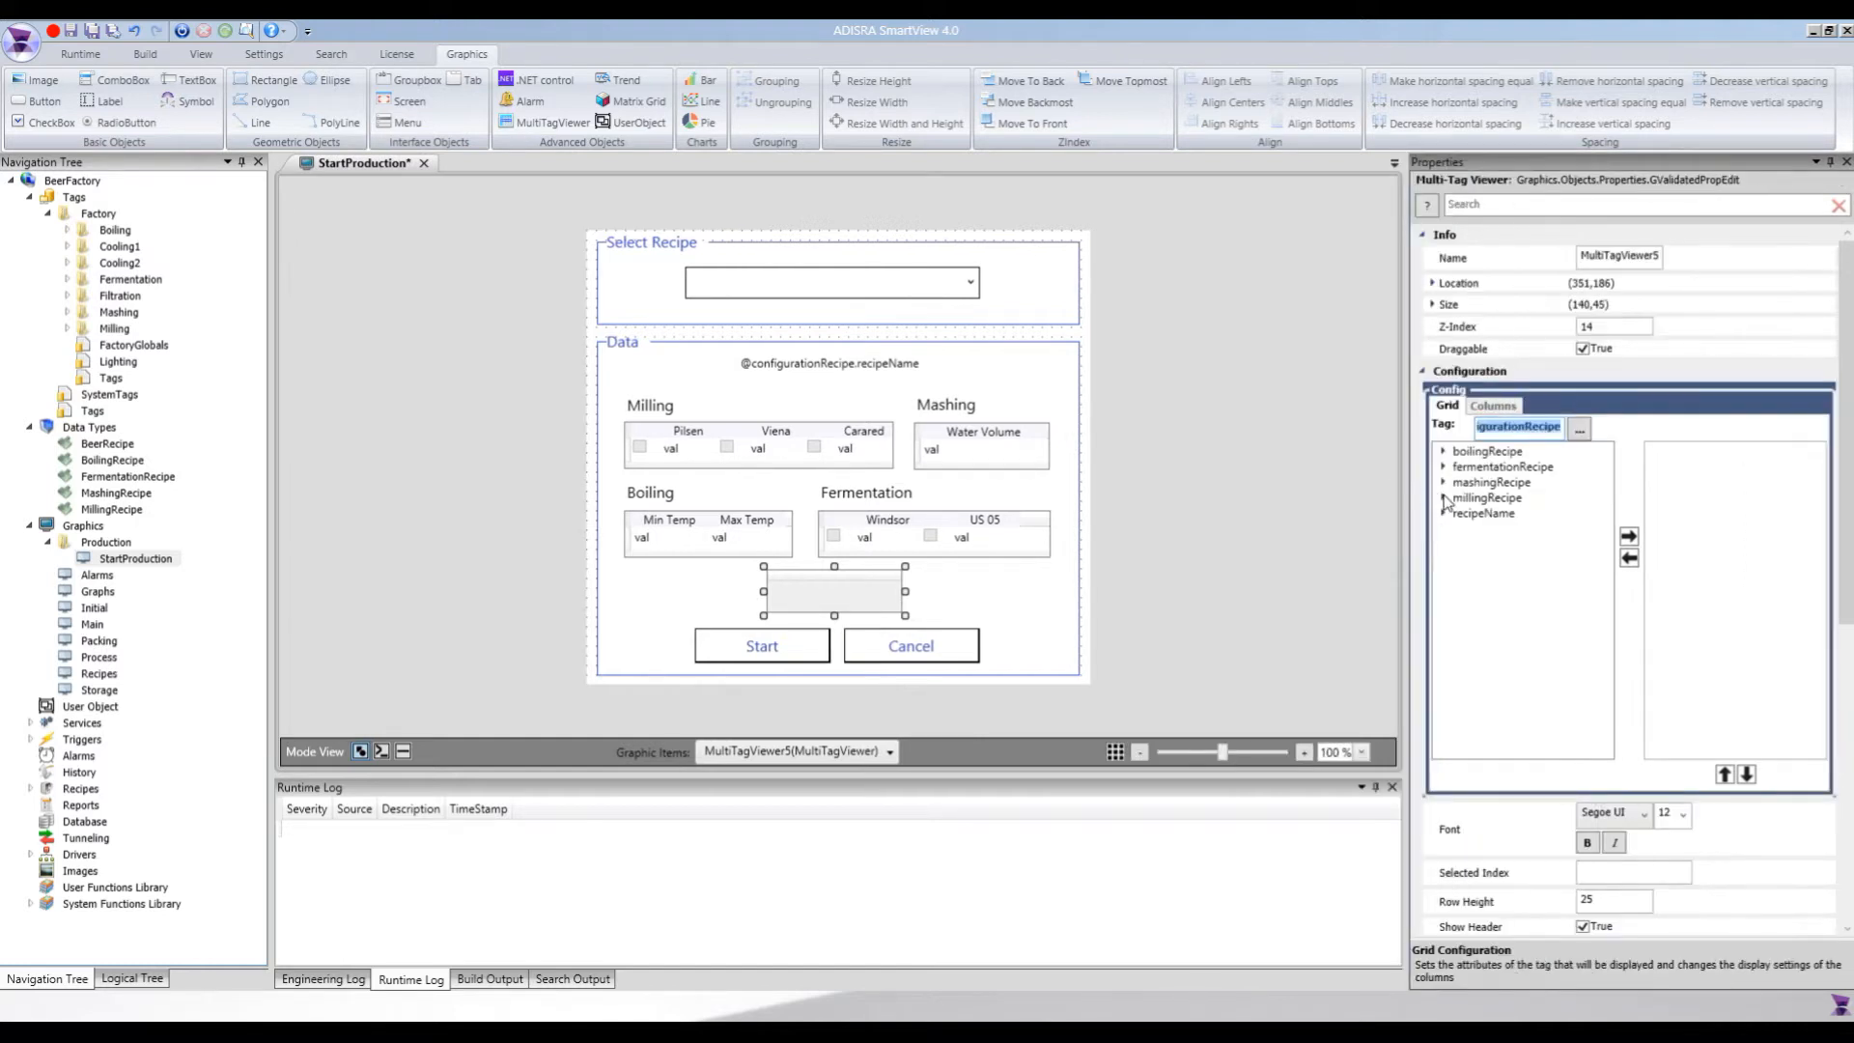
click(1443, 482)
click(1484, 499)
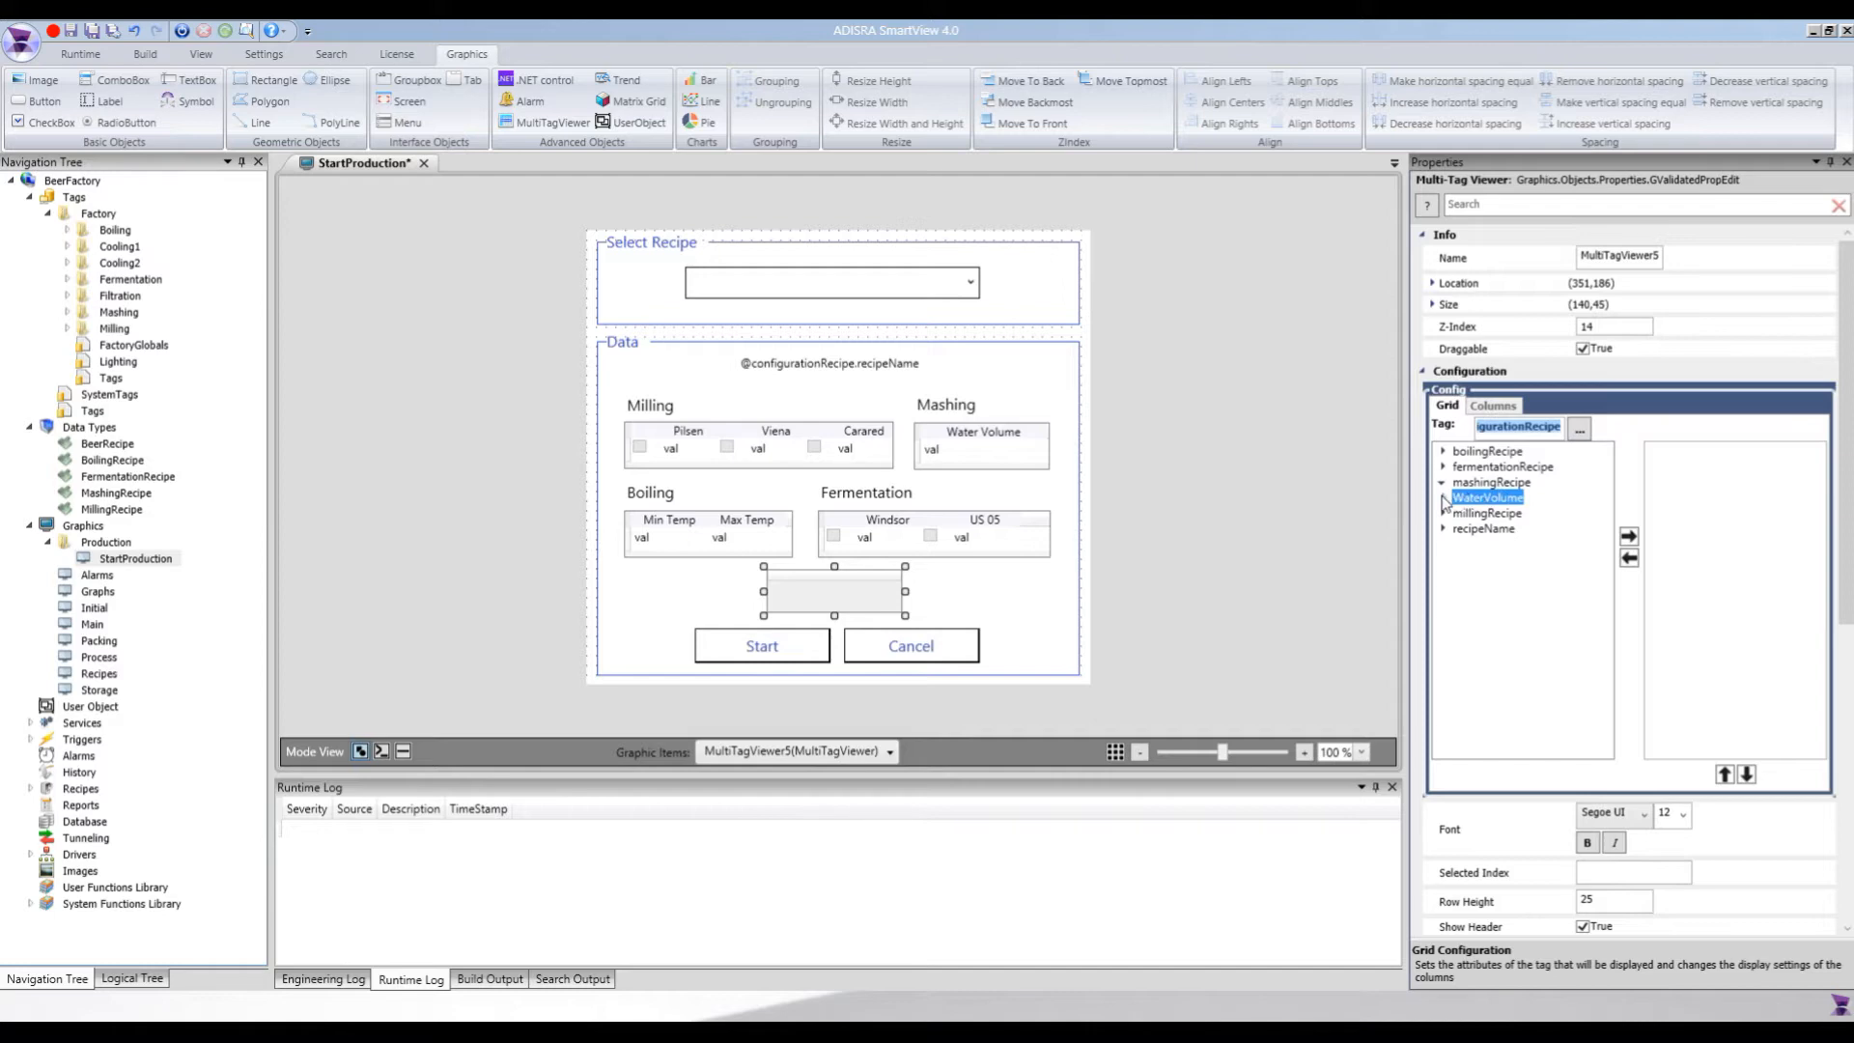
click(1444, 499)
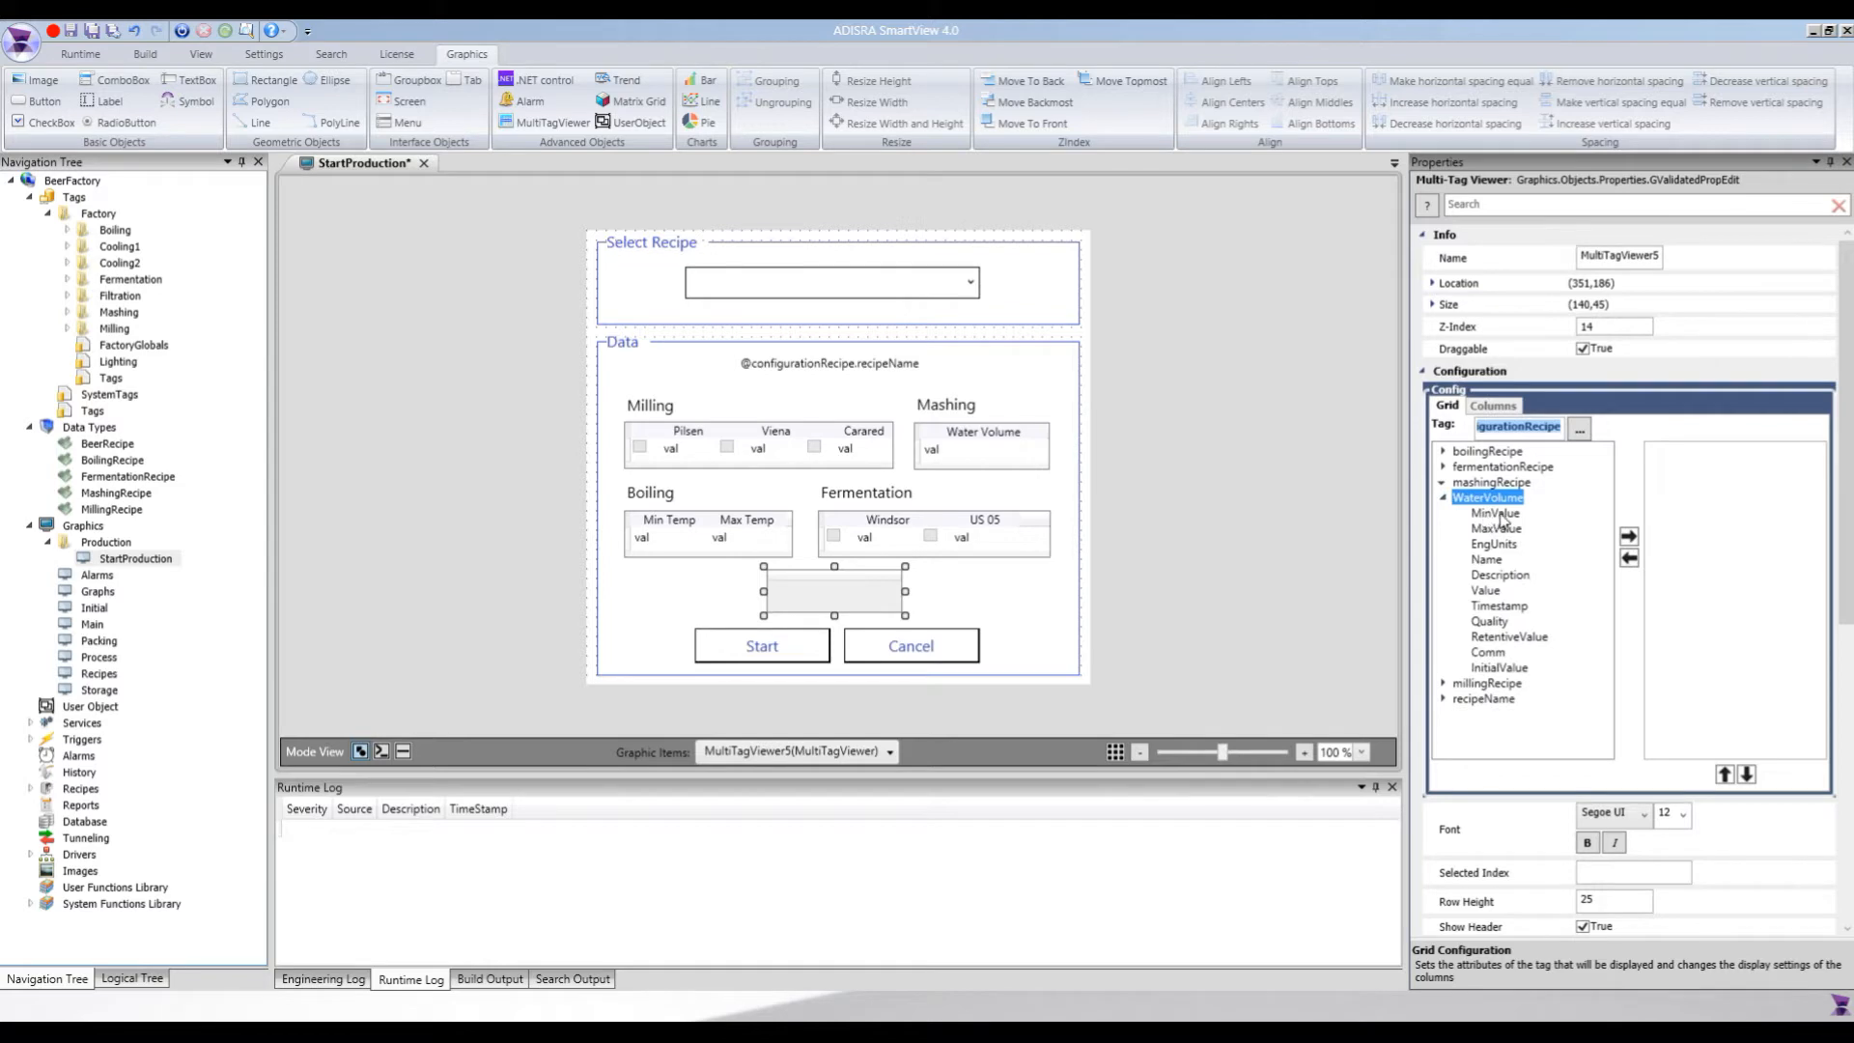
click(1487, 591)
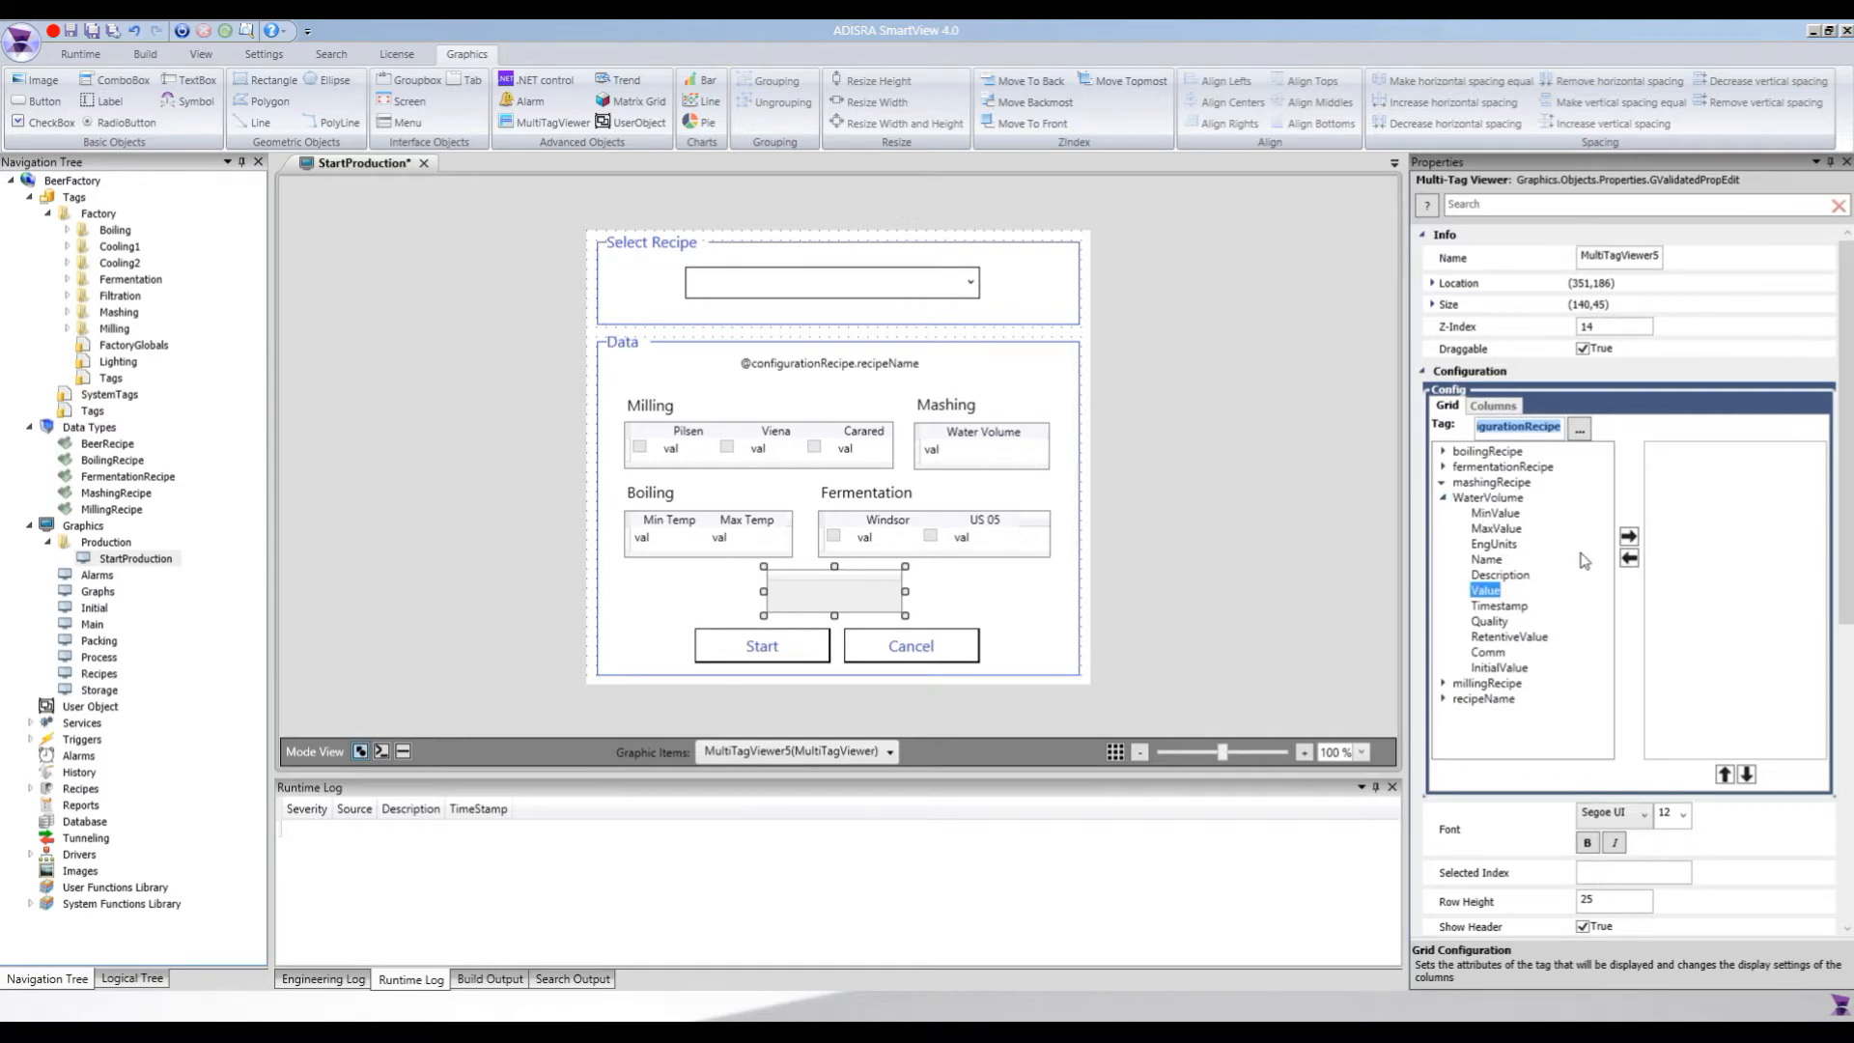
click(1628, 537)
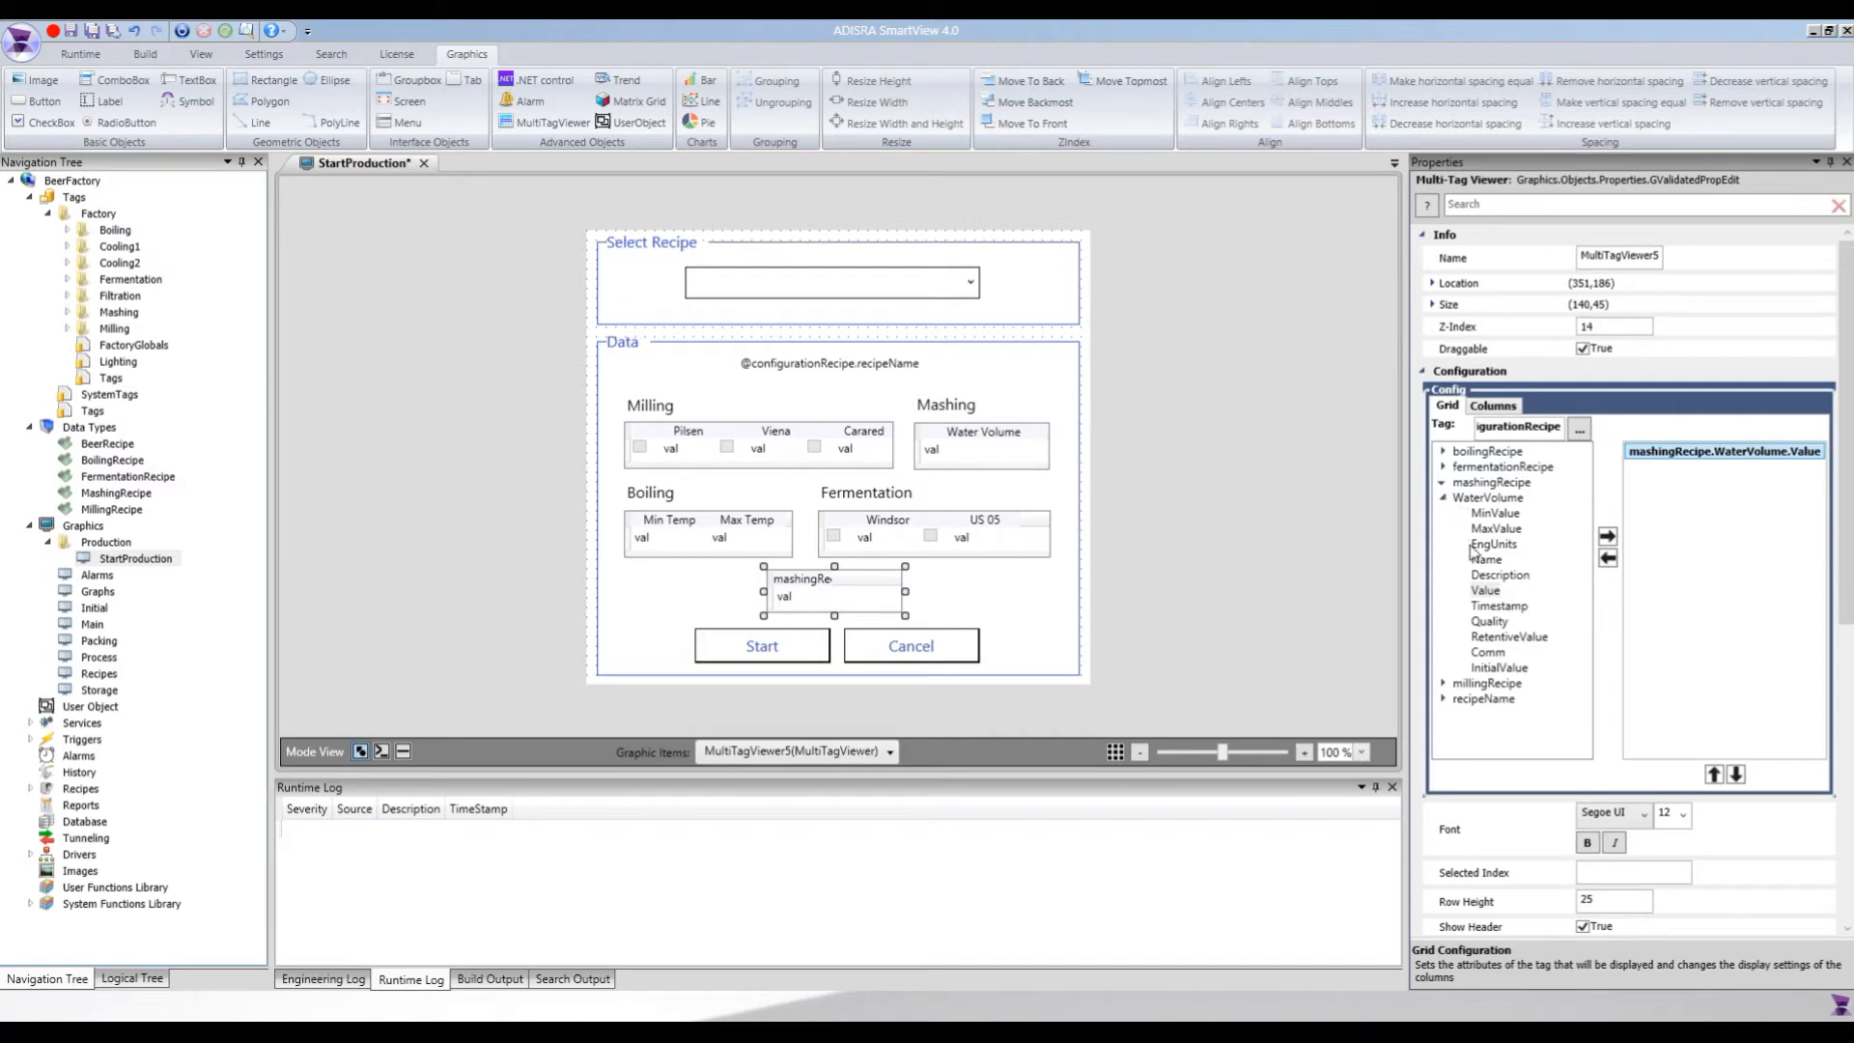
click(1499, 606)
click(1605, 537)
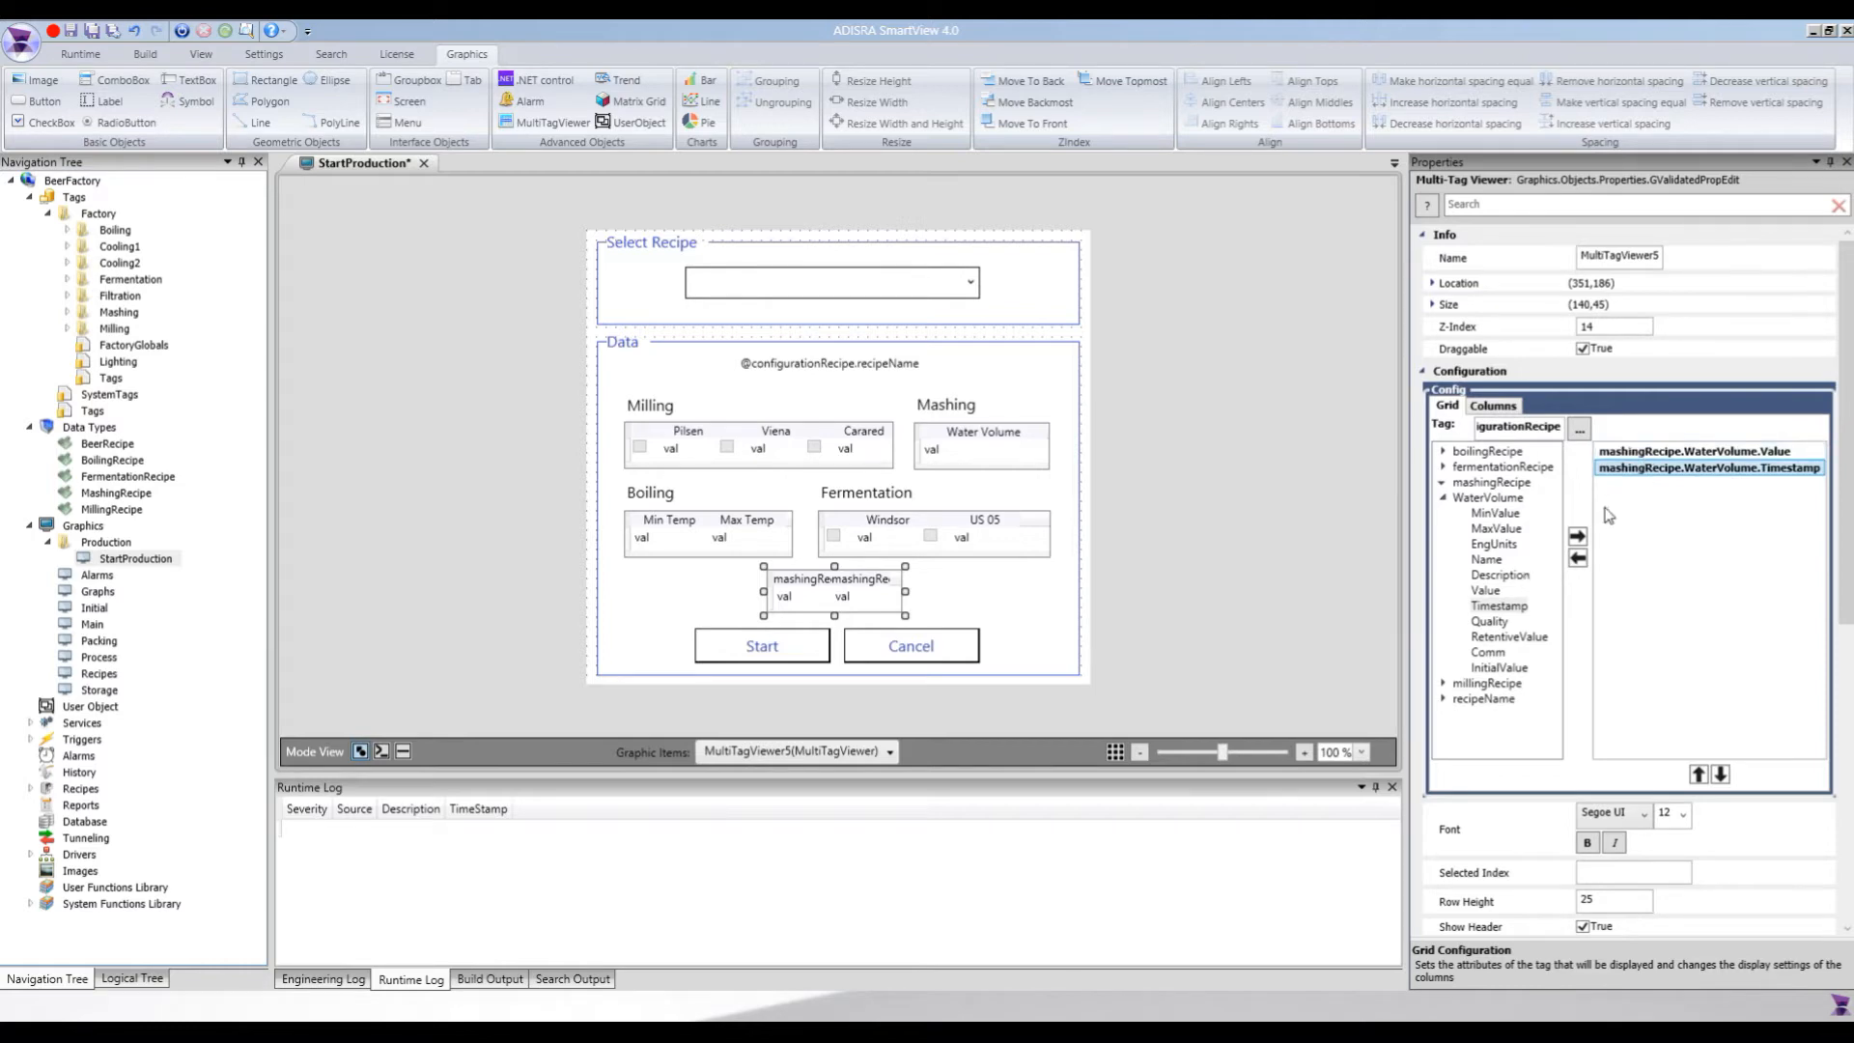
click(1578, 560)
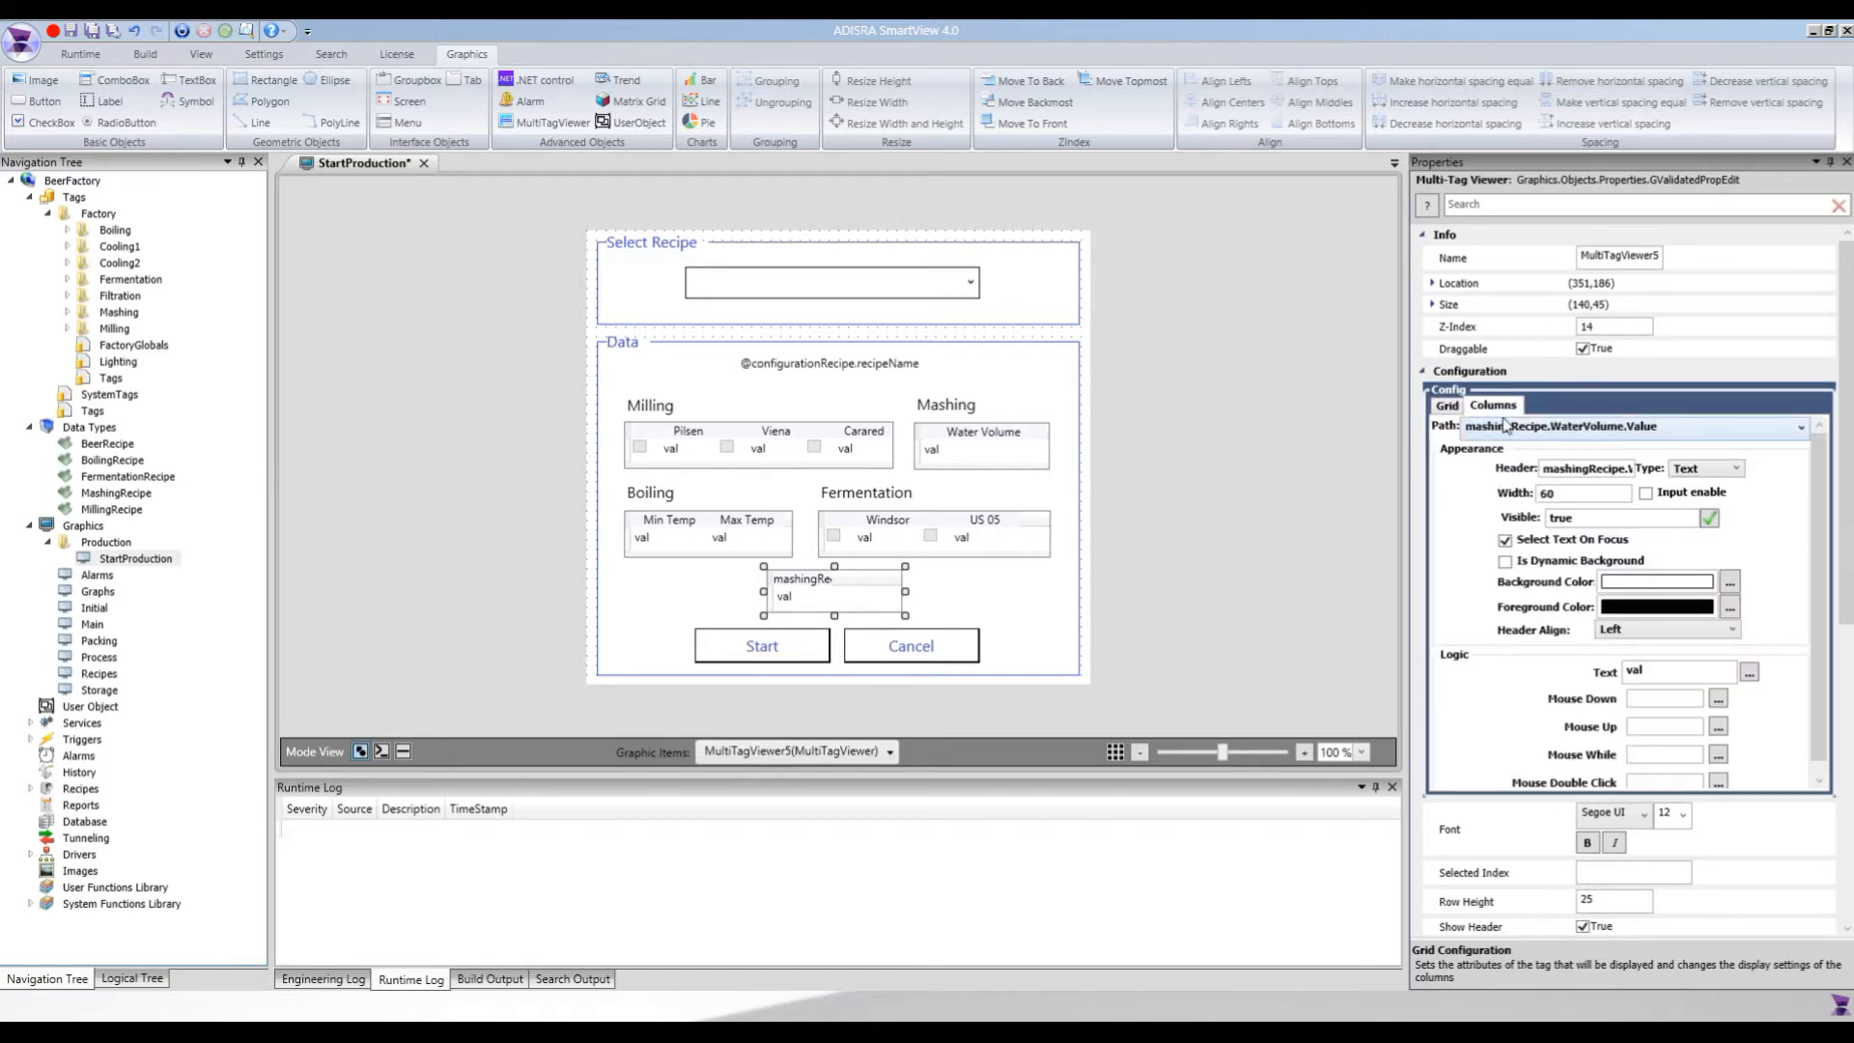
- Set the header of the mashingRecipe.WaterVolume.Value column to "Water V" and its width to 100
click(1526, 432)
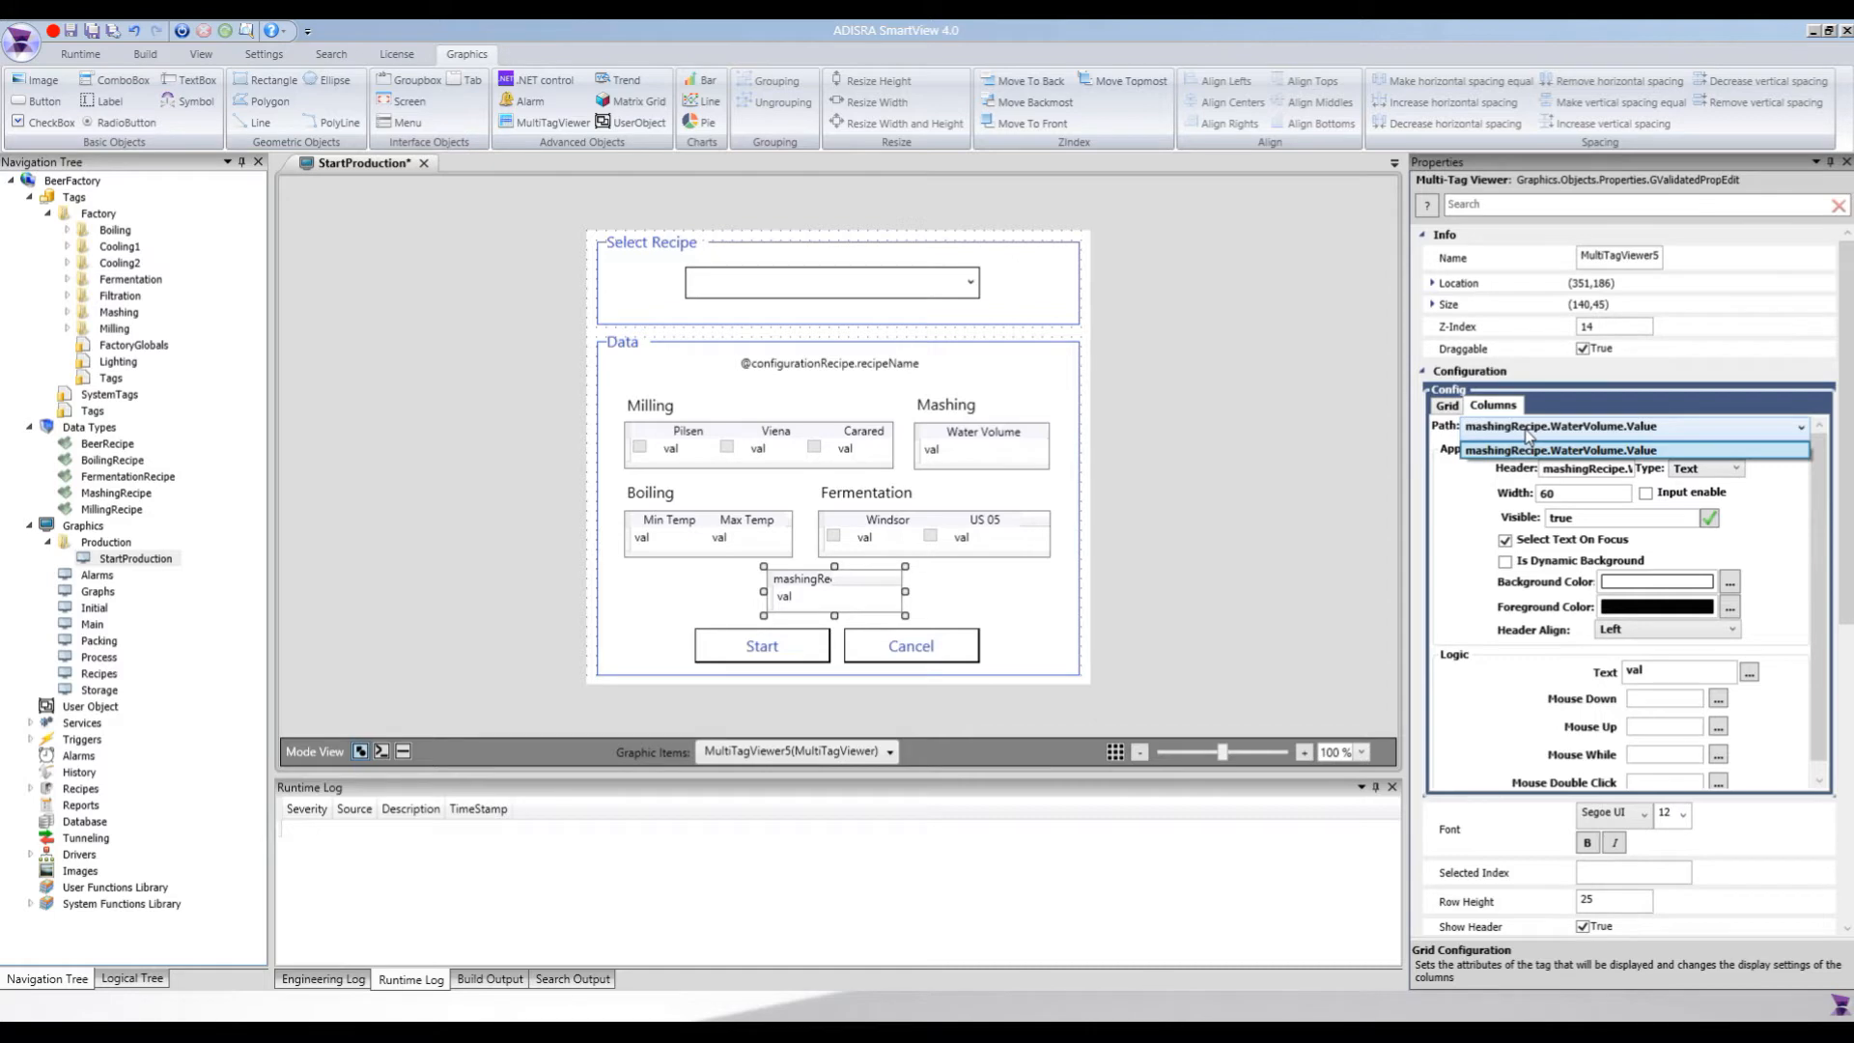
click(1529, 449)
click(1561, 468)
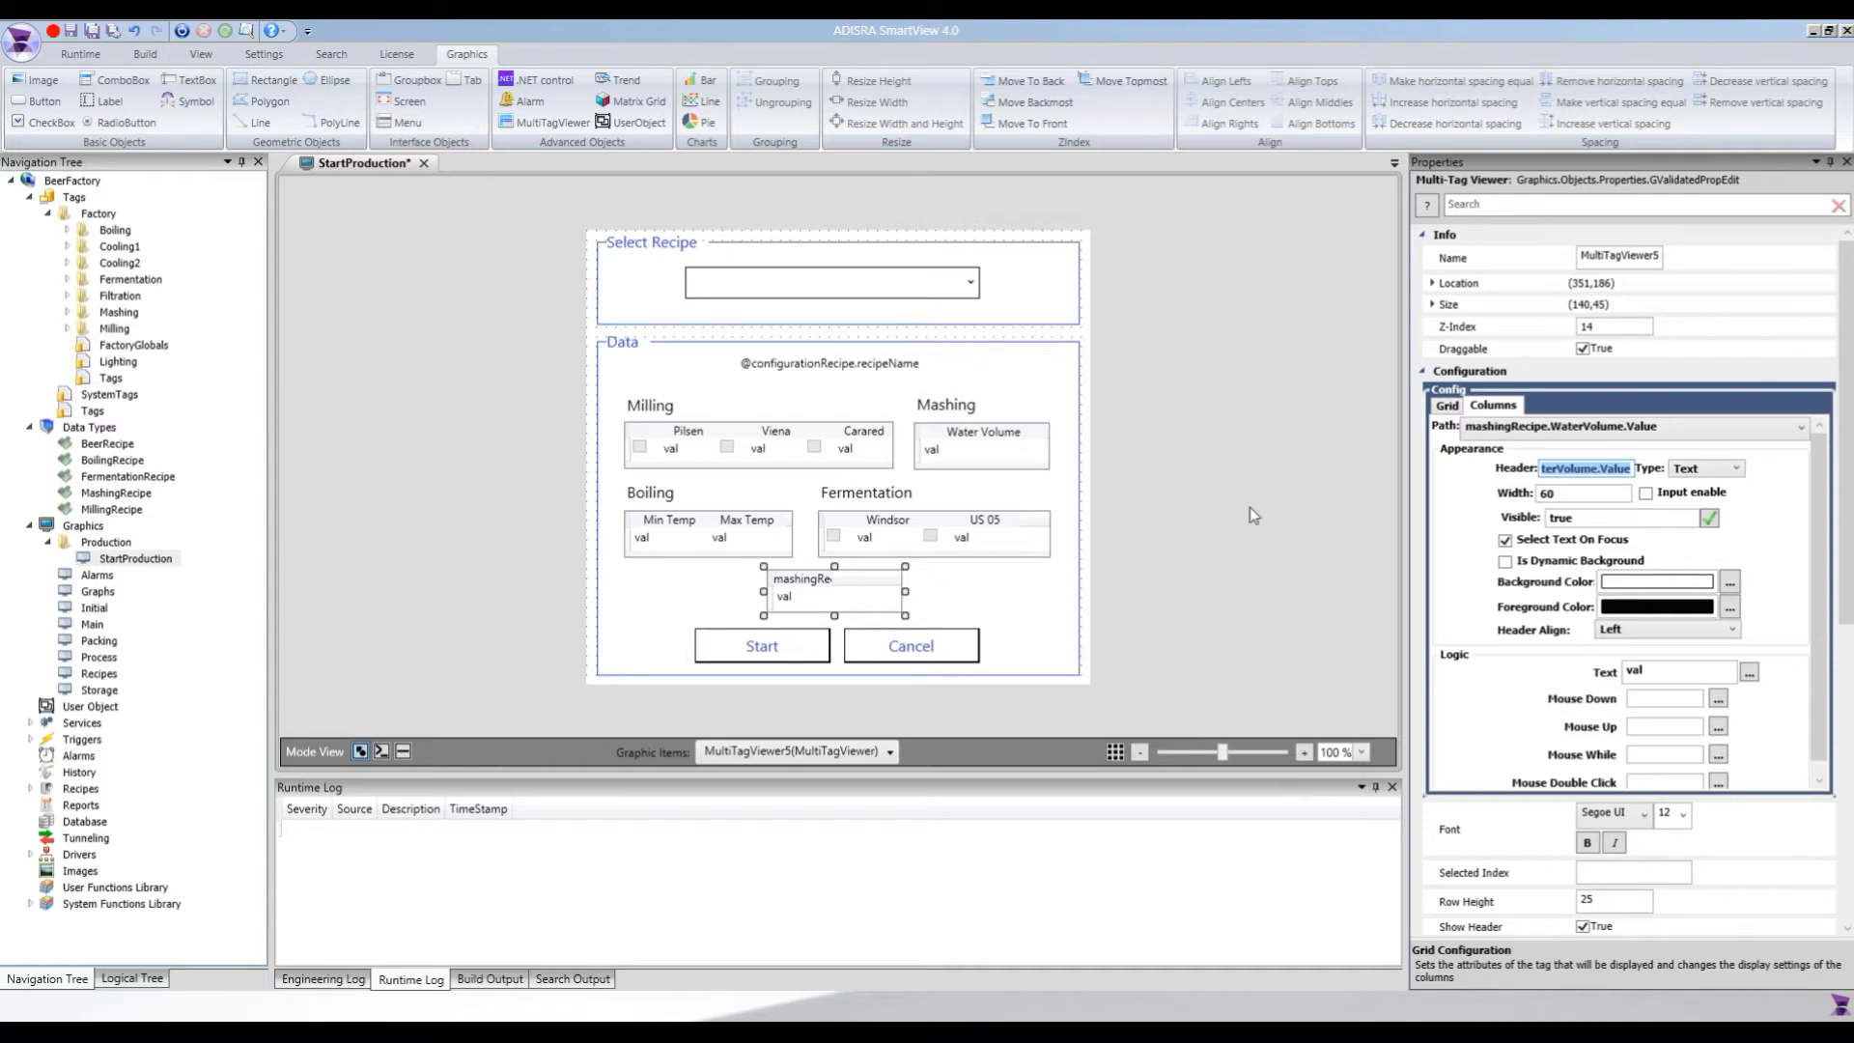
text(Water V)
key(Tab)
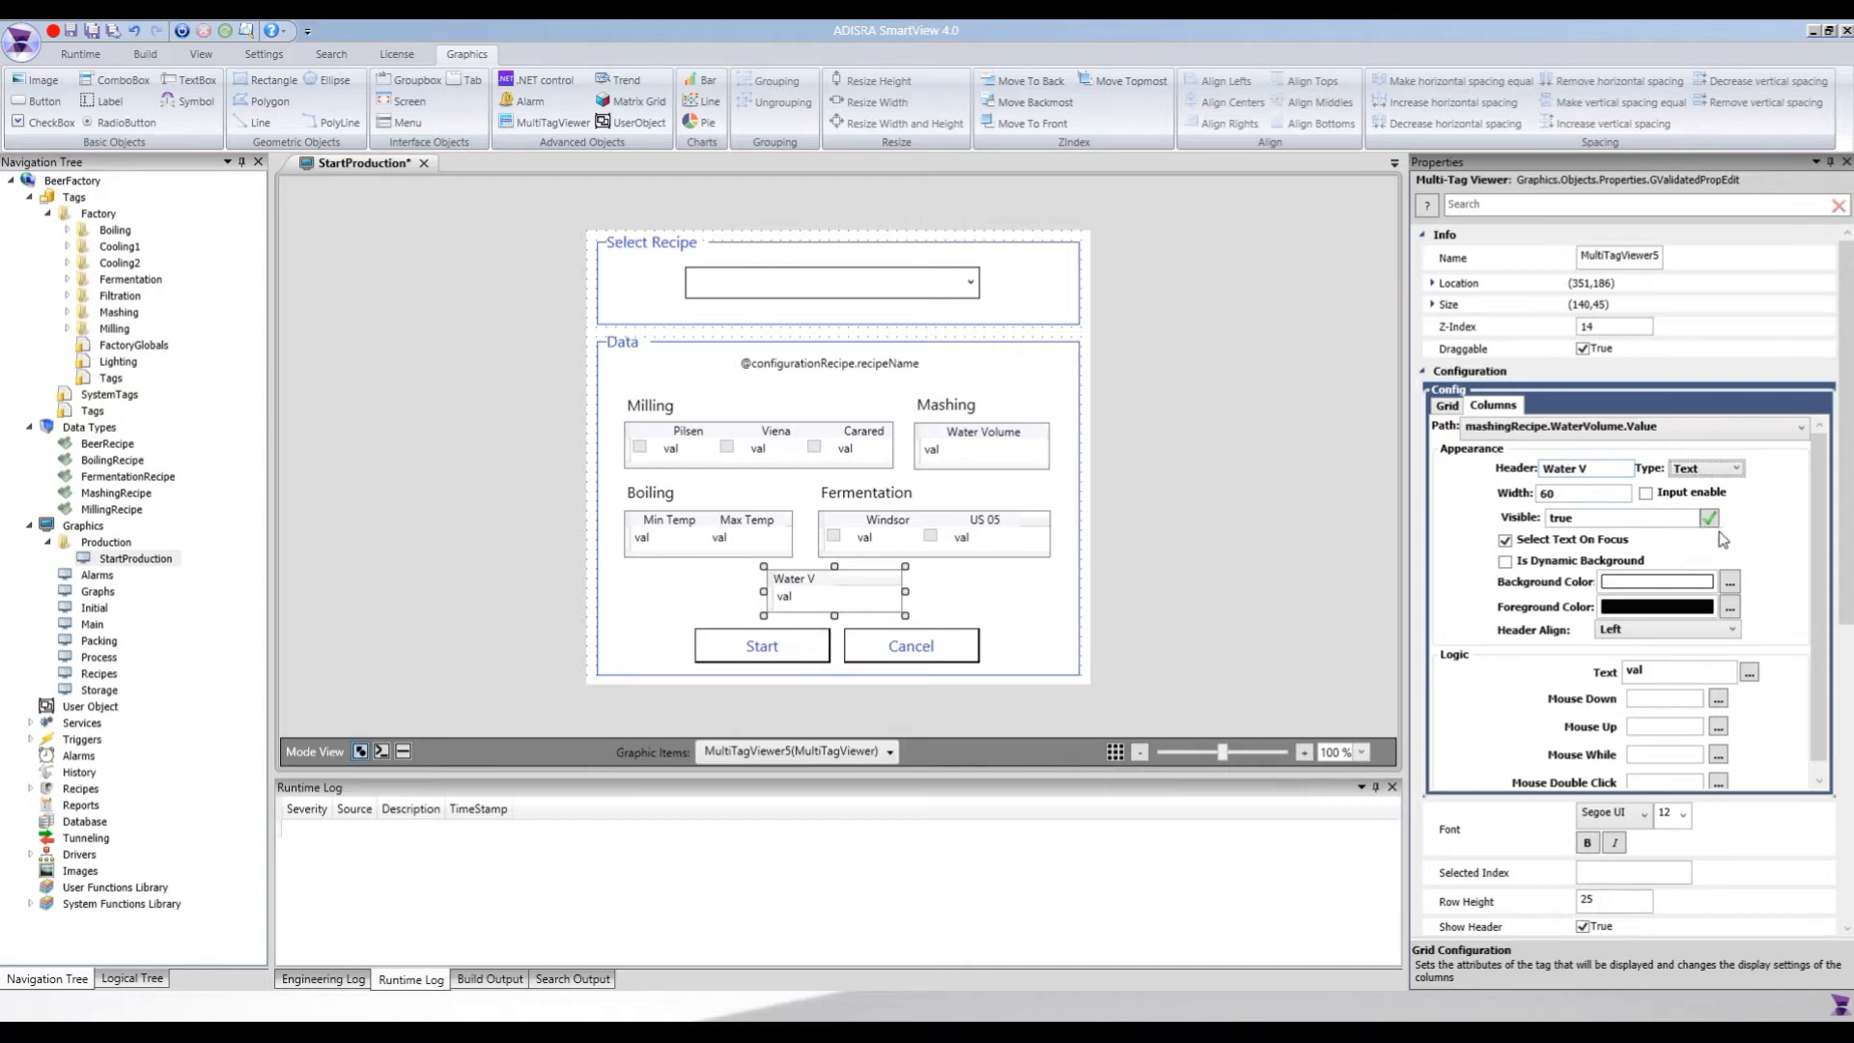
key(Tab)
text(100)
- Choose Text as the Water V column's type, turn off Select Text On Focus and center its header
click(1718, 471)
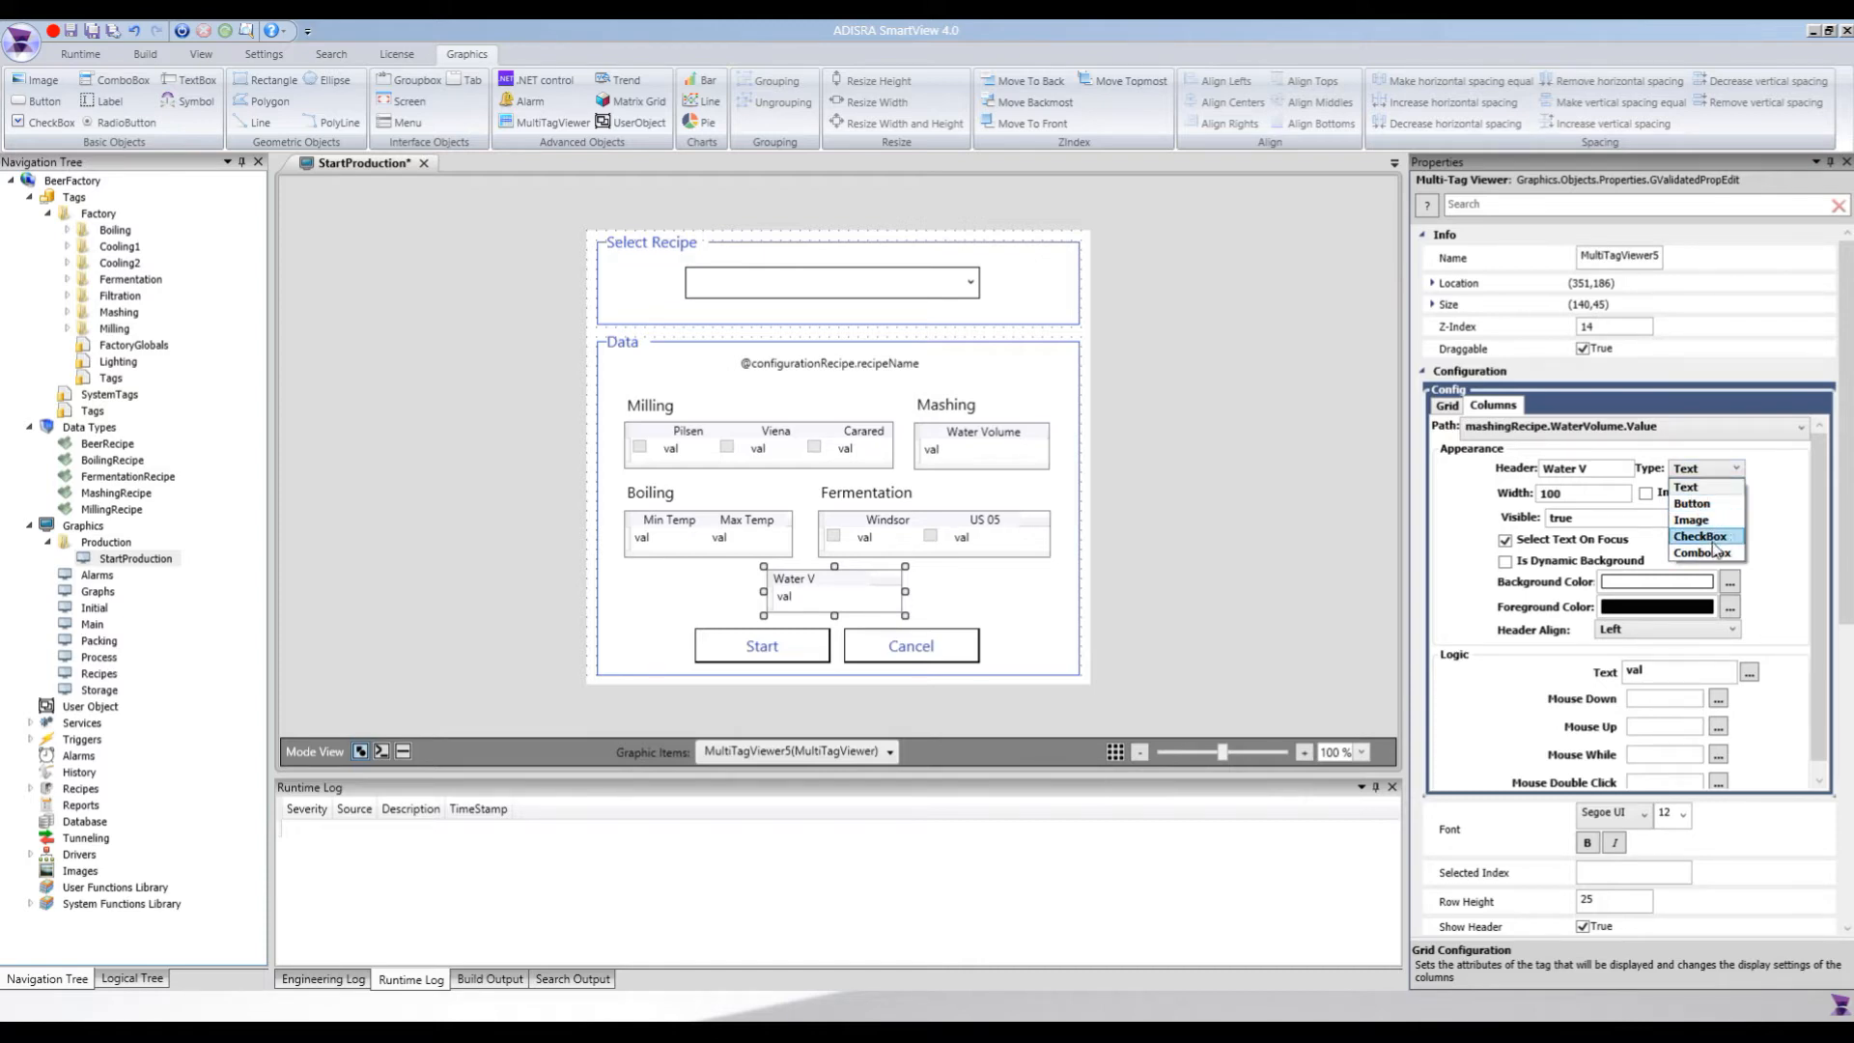
click(1685, 486)
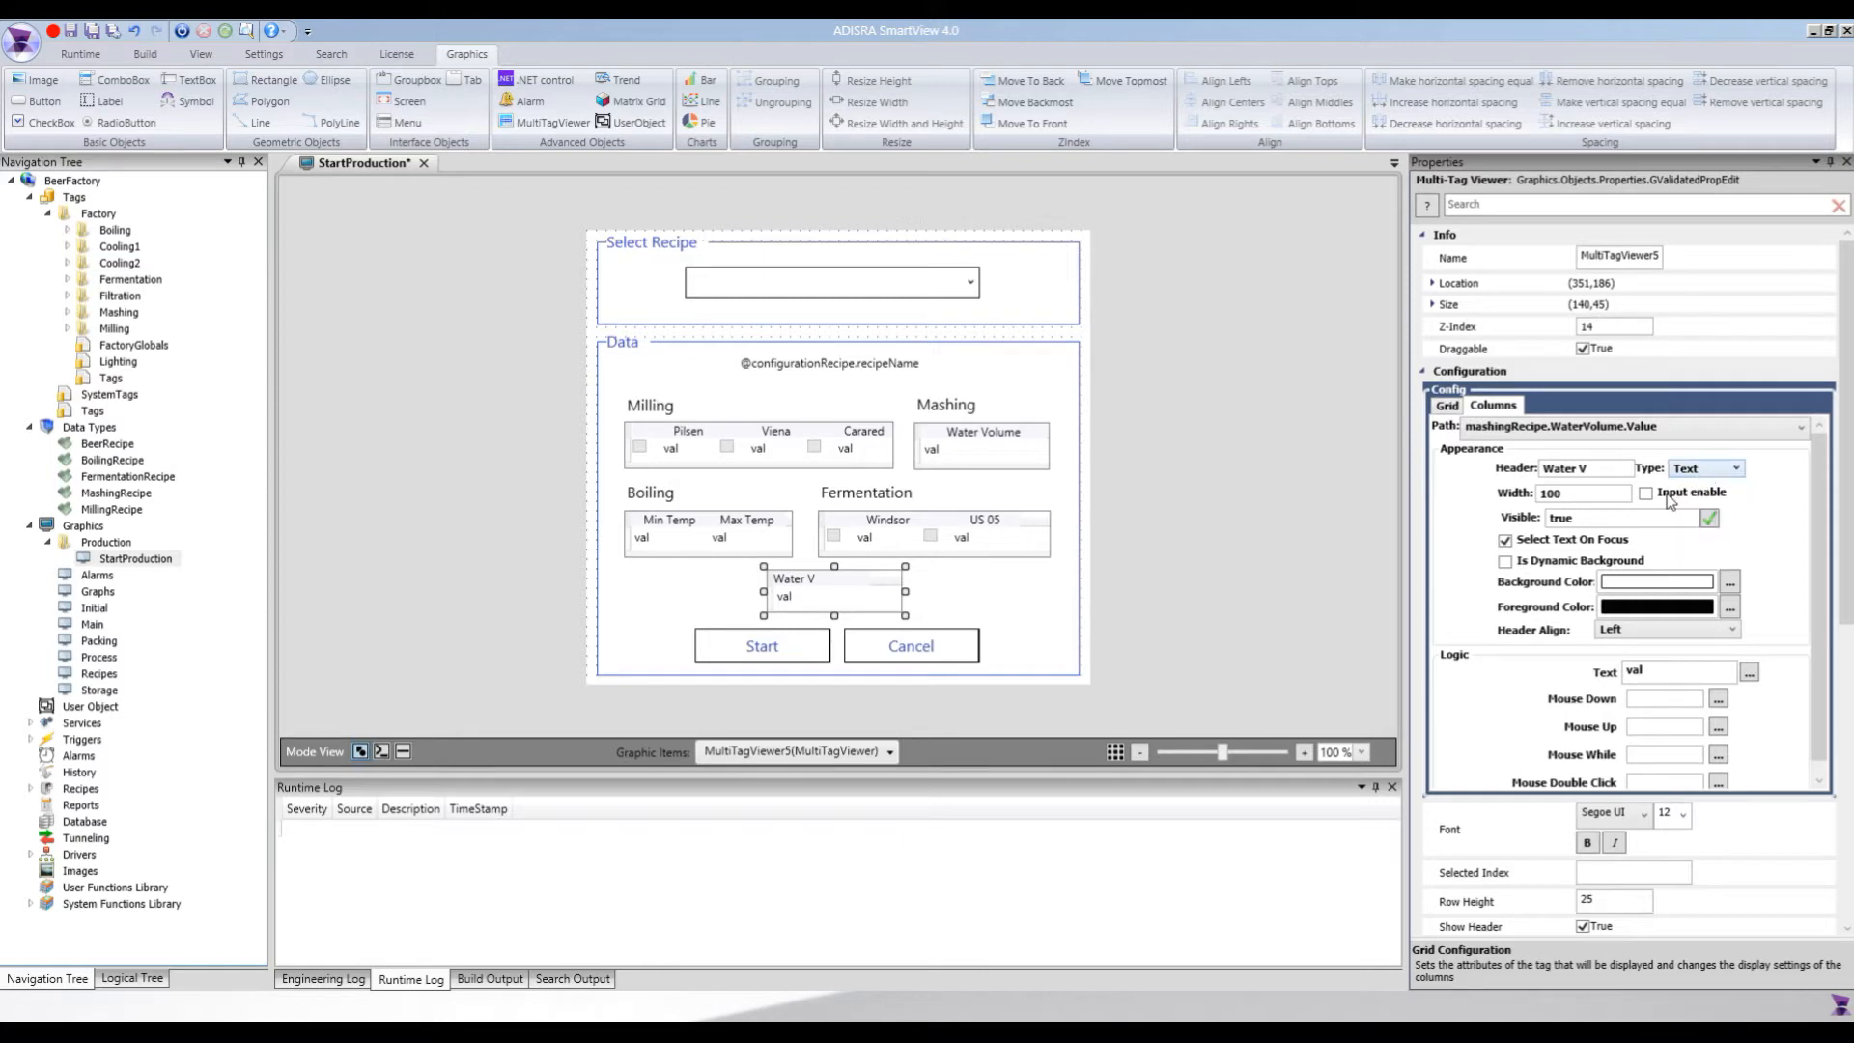
click(1504, 541)
click(1633, 629)
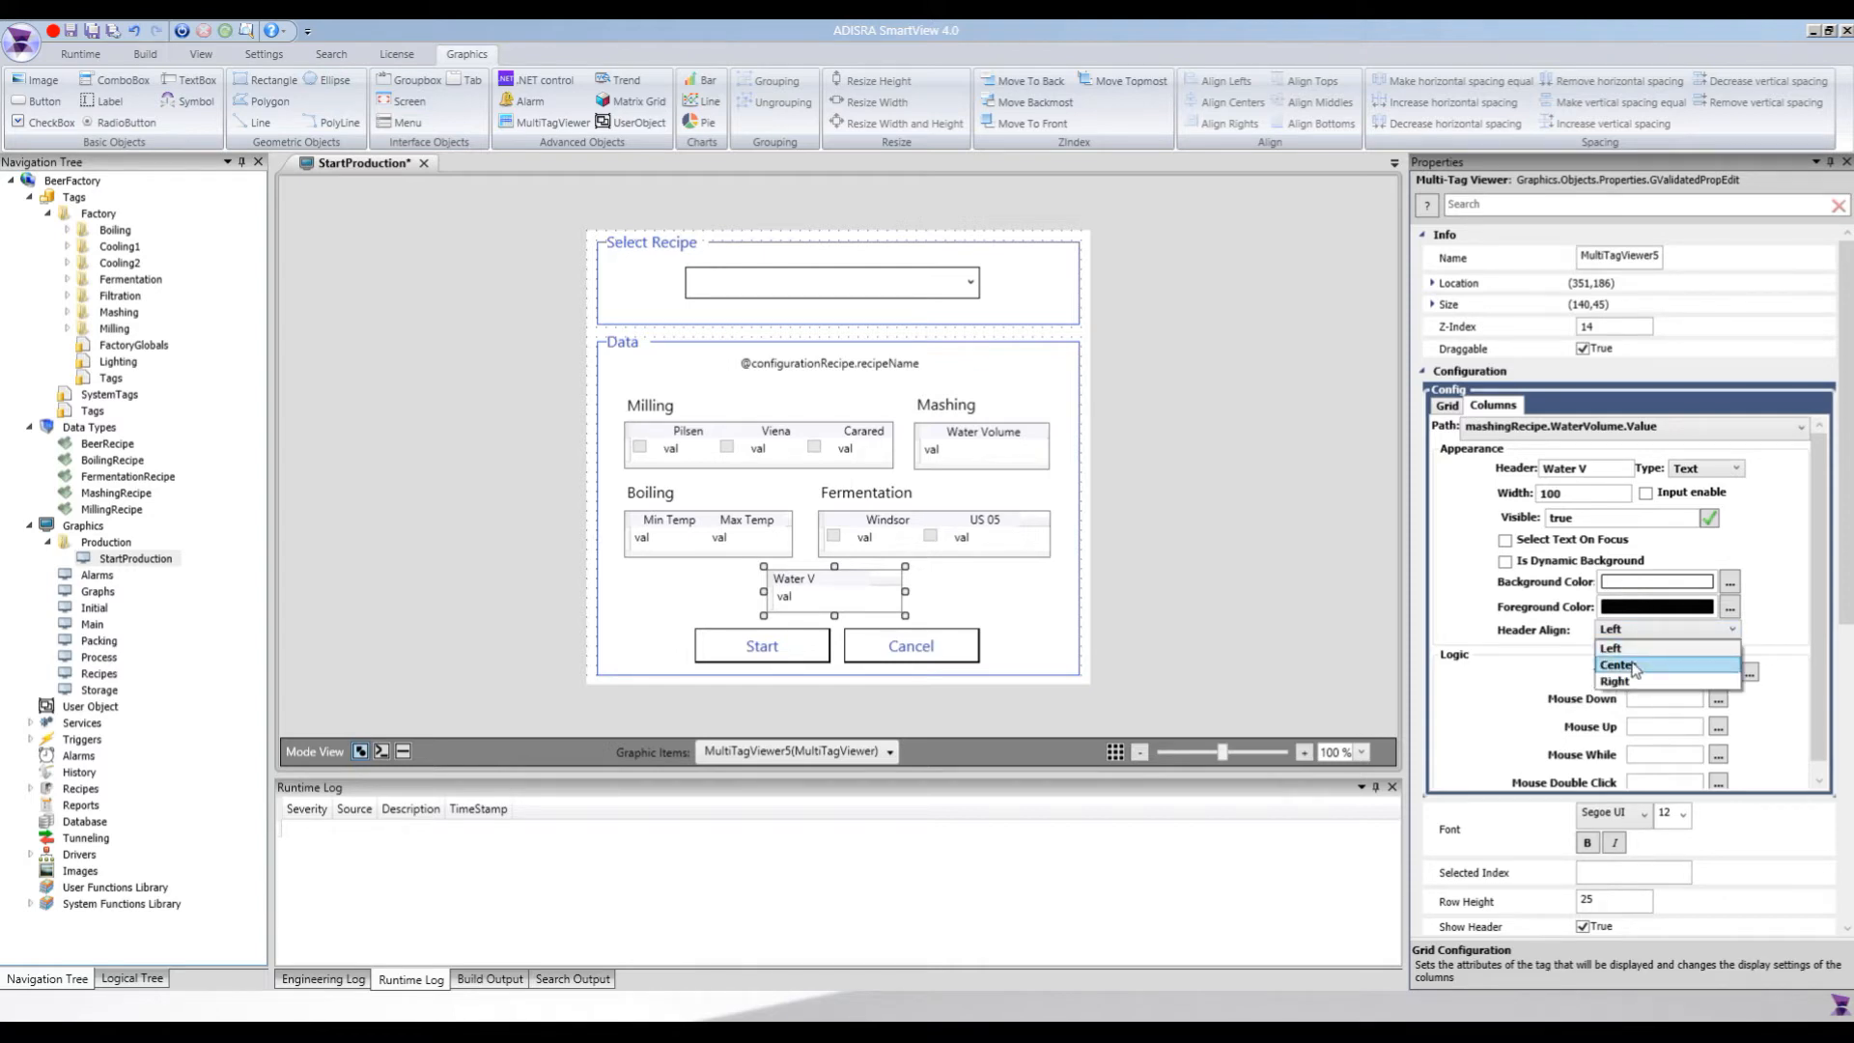
click(1634, 666)
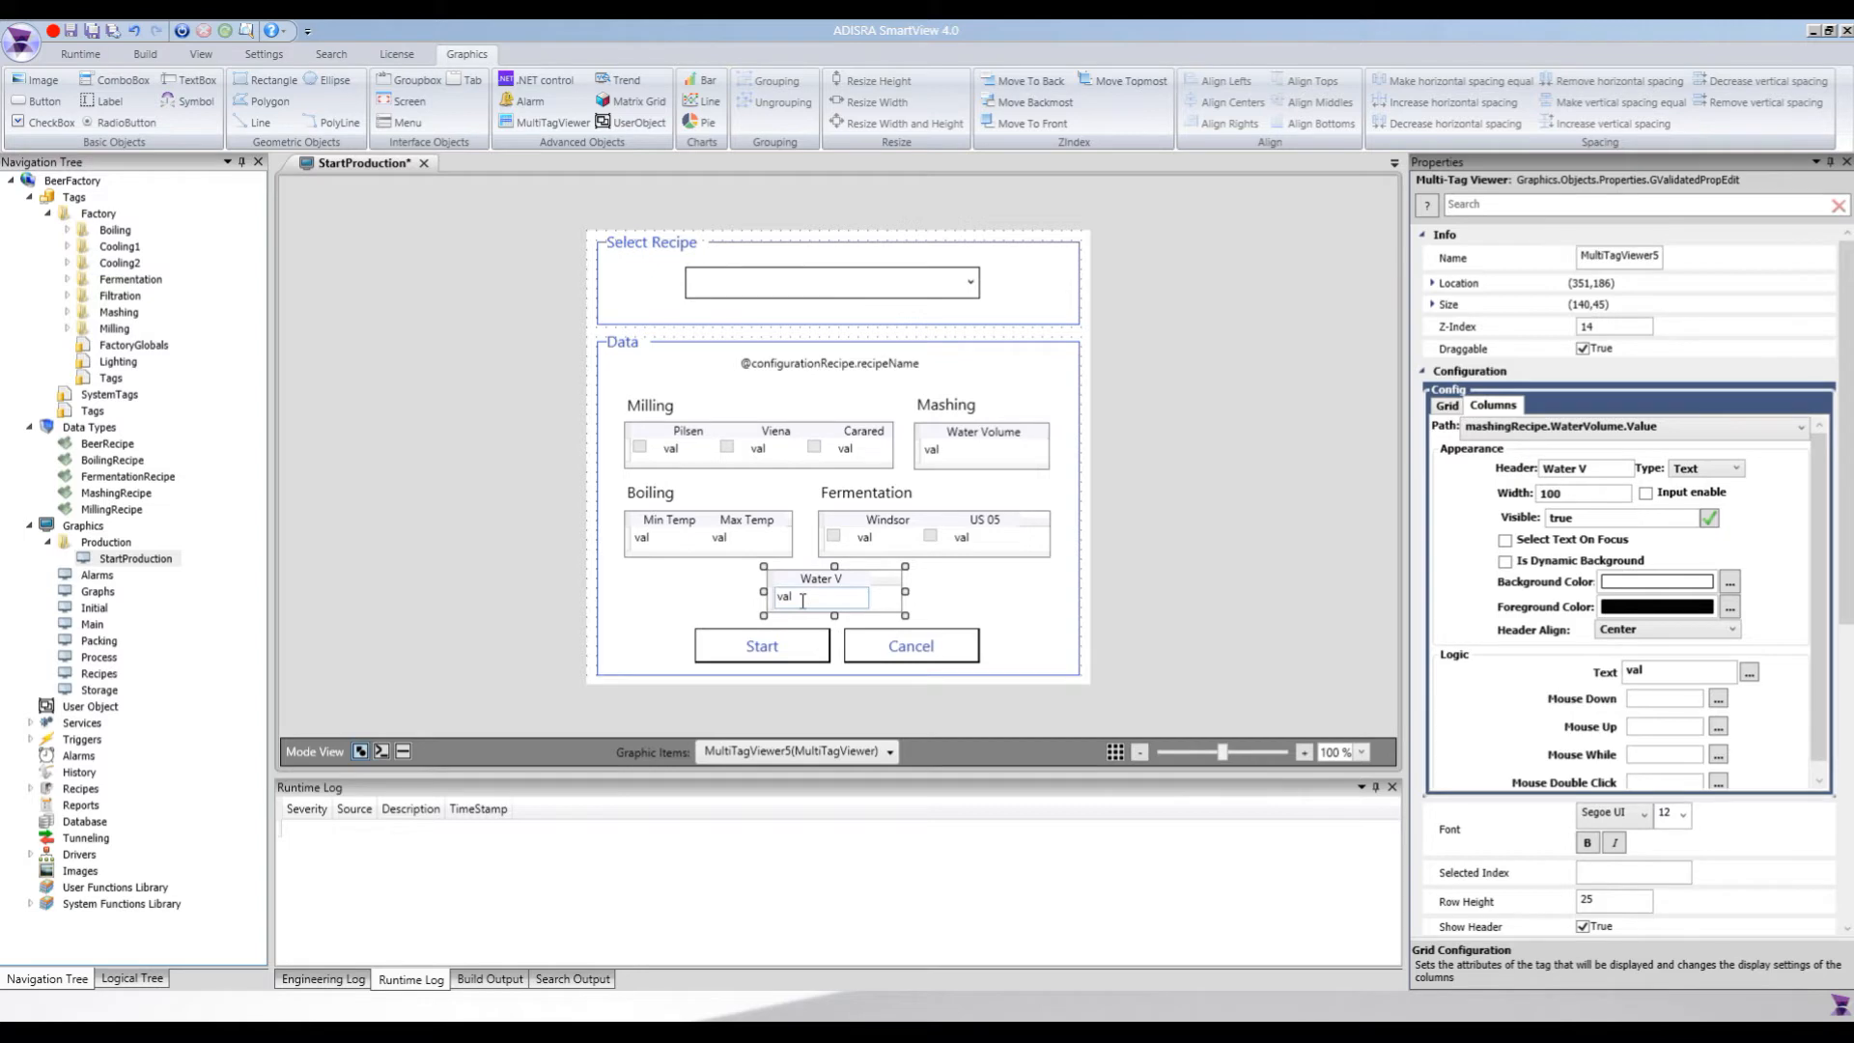
- View the script behind the Water V column's text and its parameters, and close it without changes
click(1750, 673)
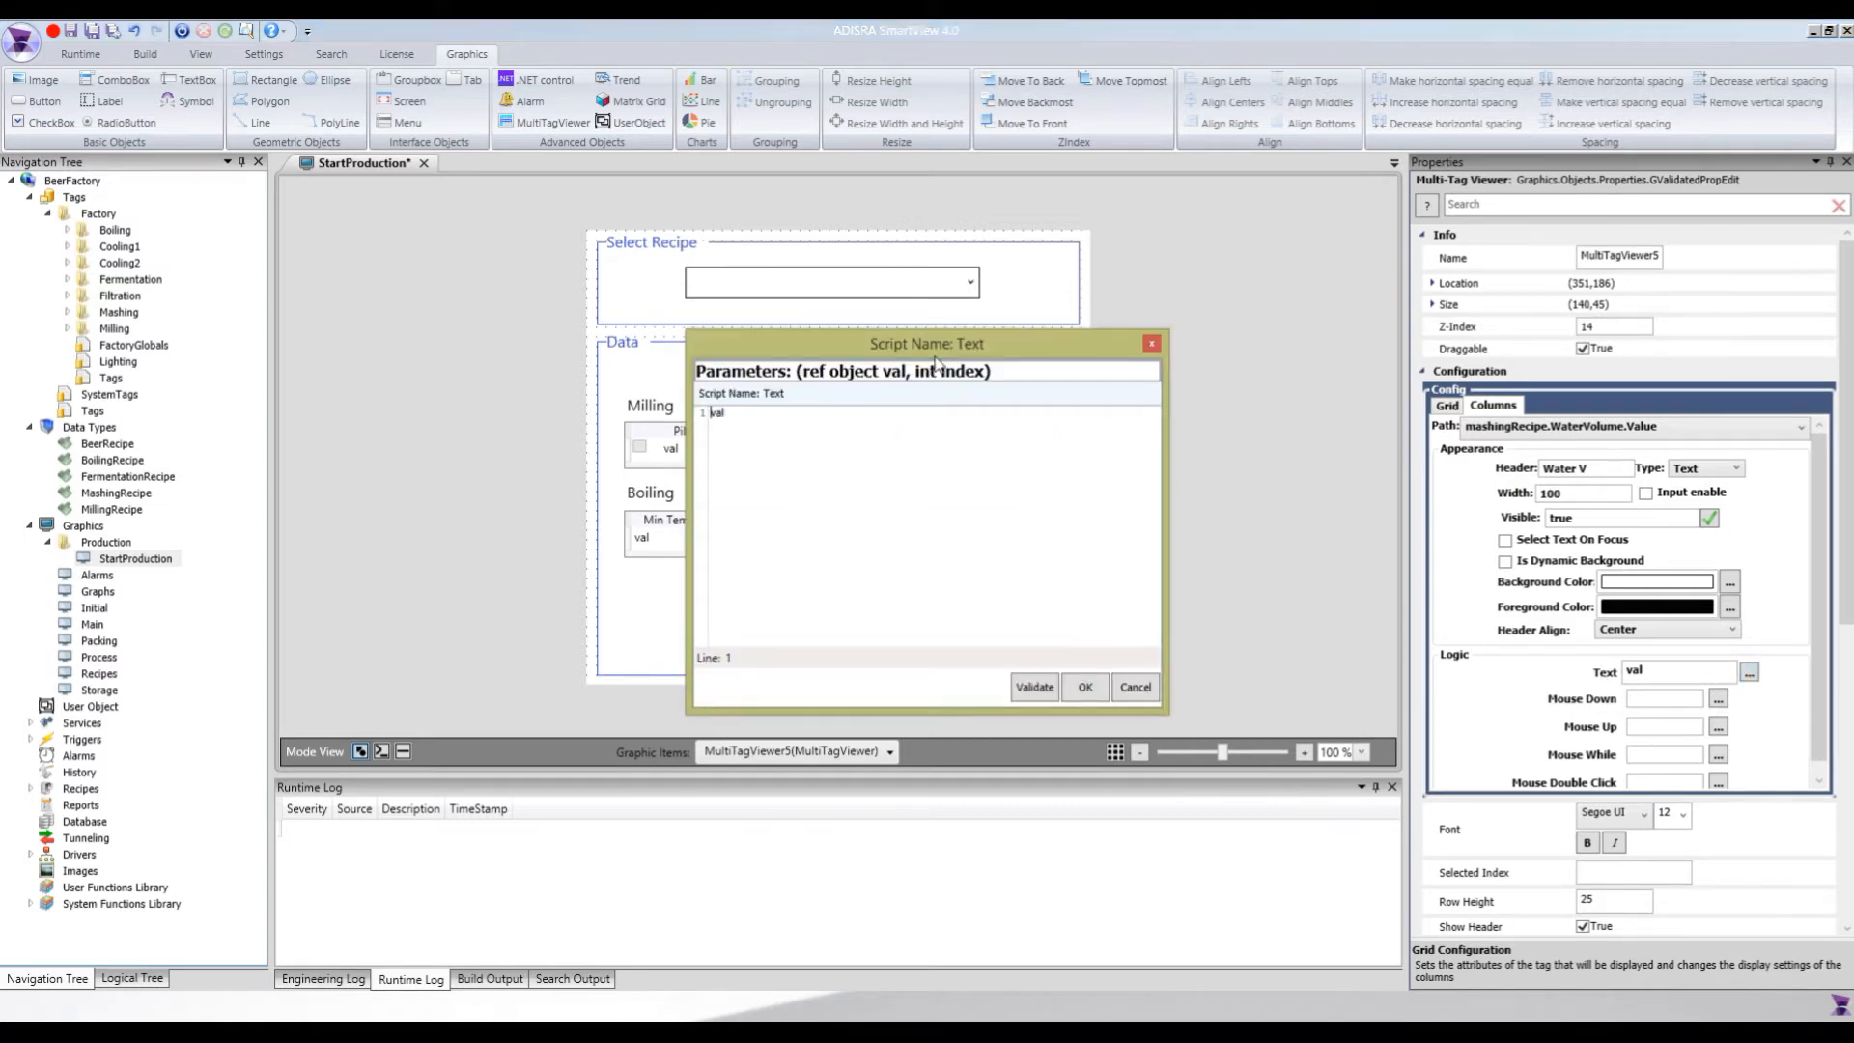
drag(942, 338, 892, 364)
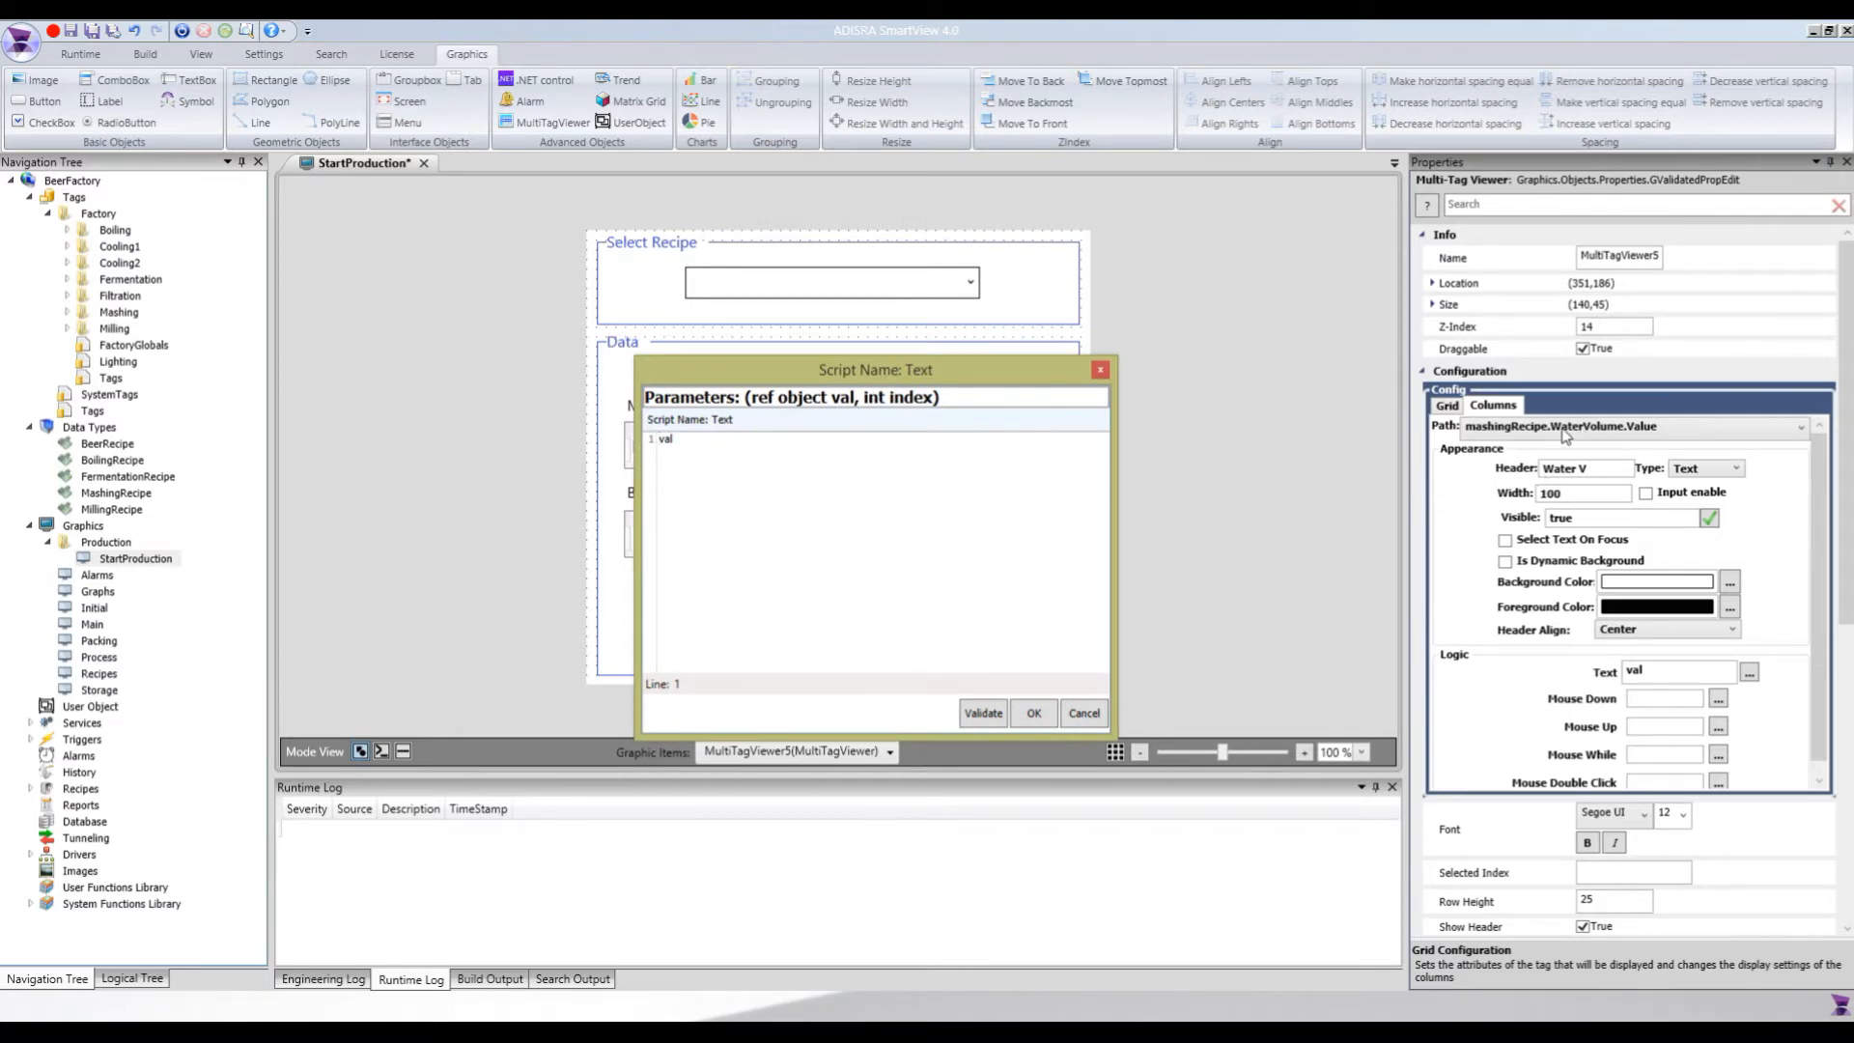
click(1099, 371)
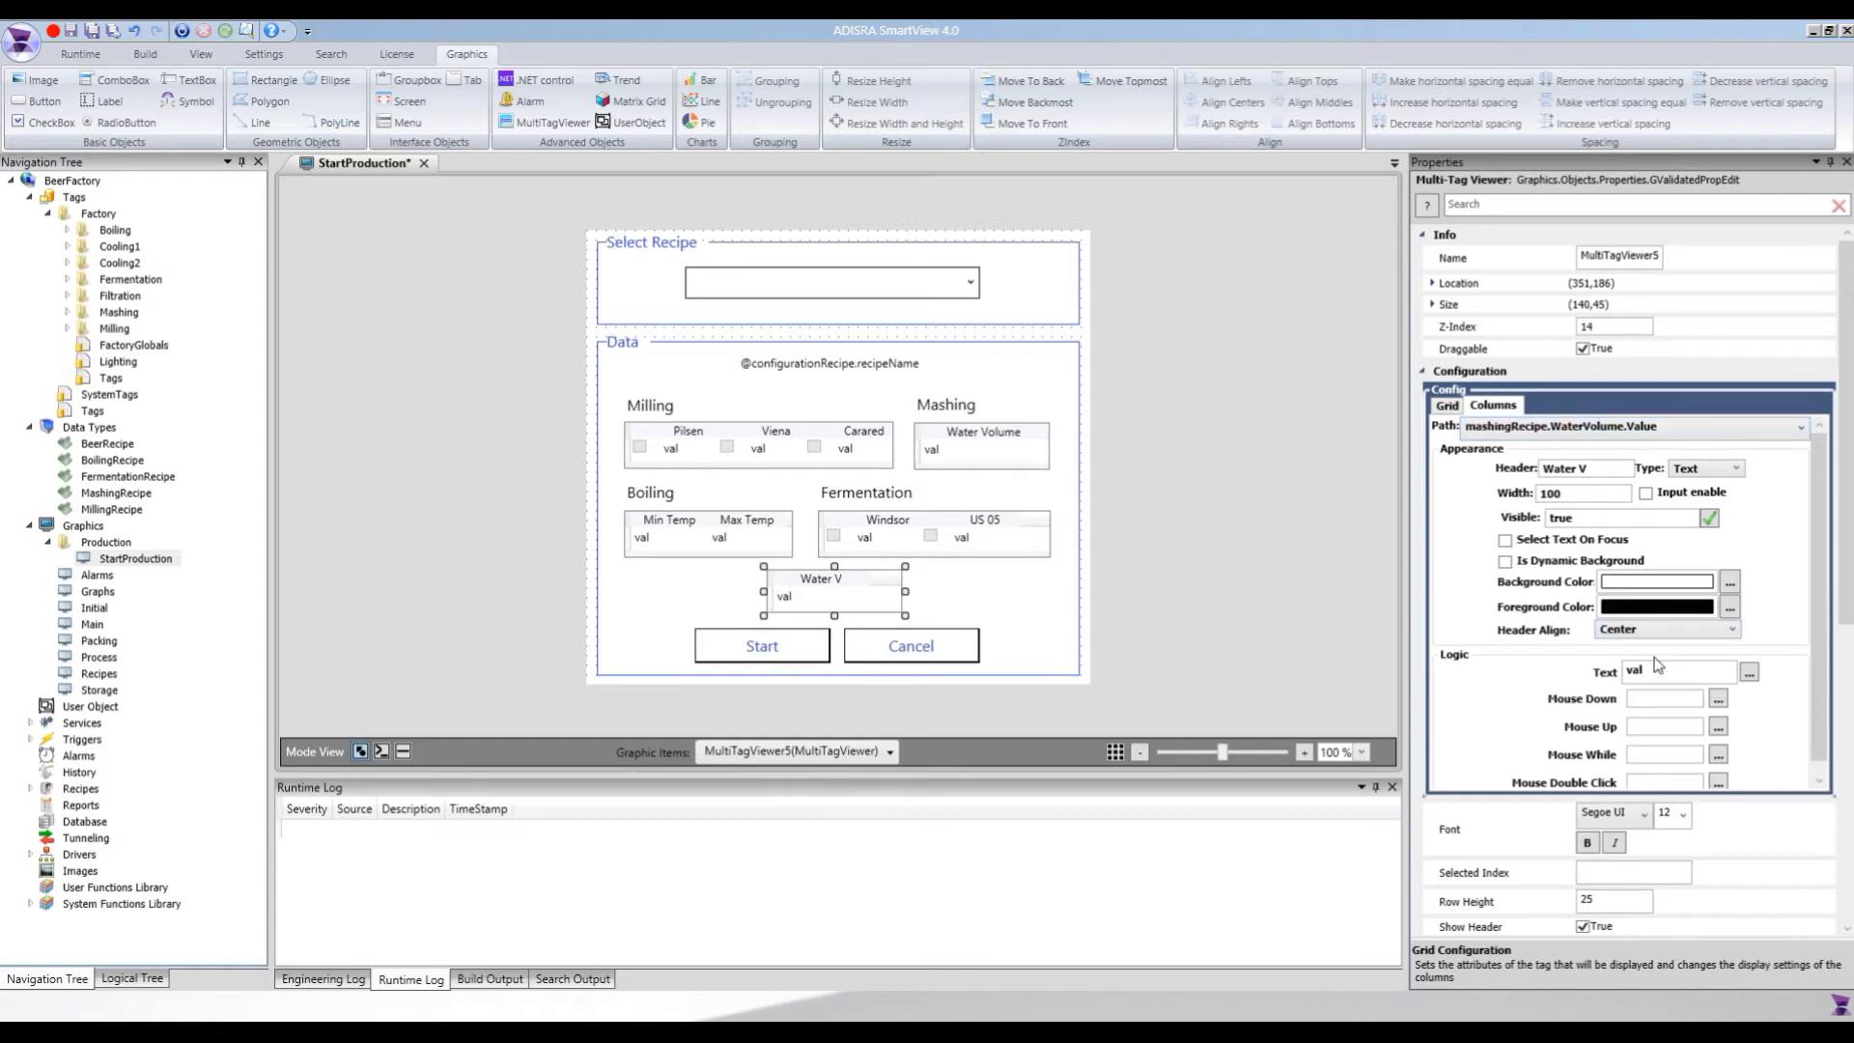
- Reopen the Water V column's text script, check its val expression and accept it as it is
click(1749, 672)
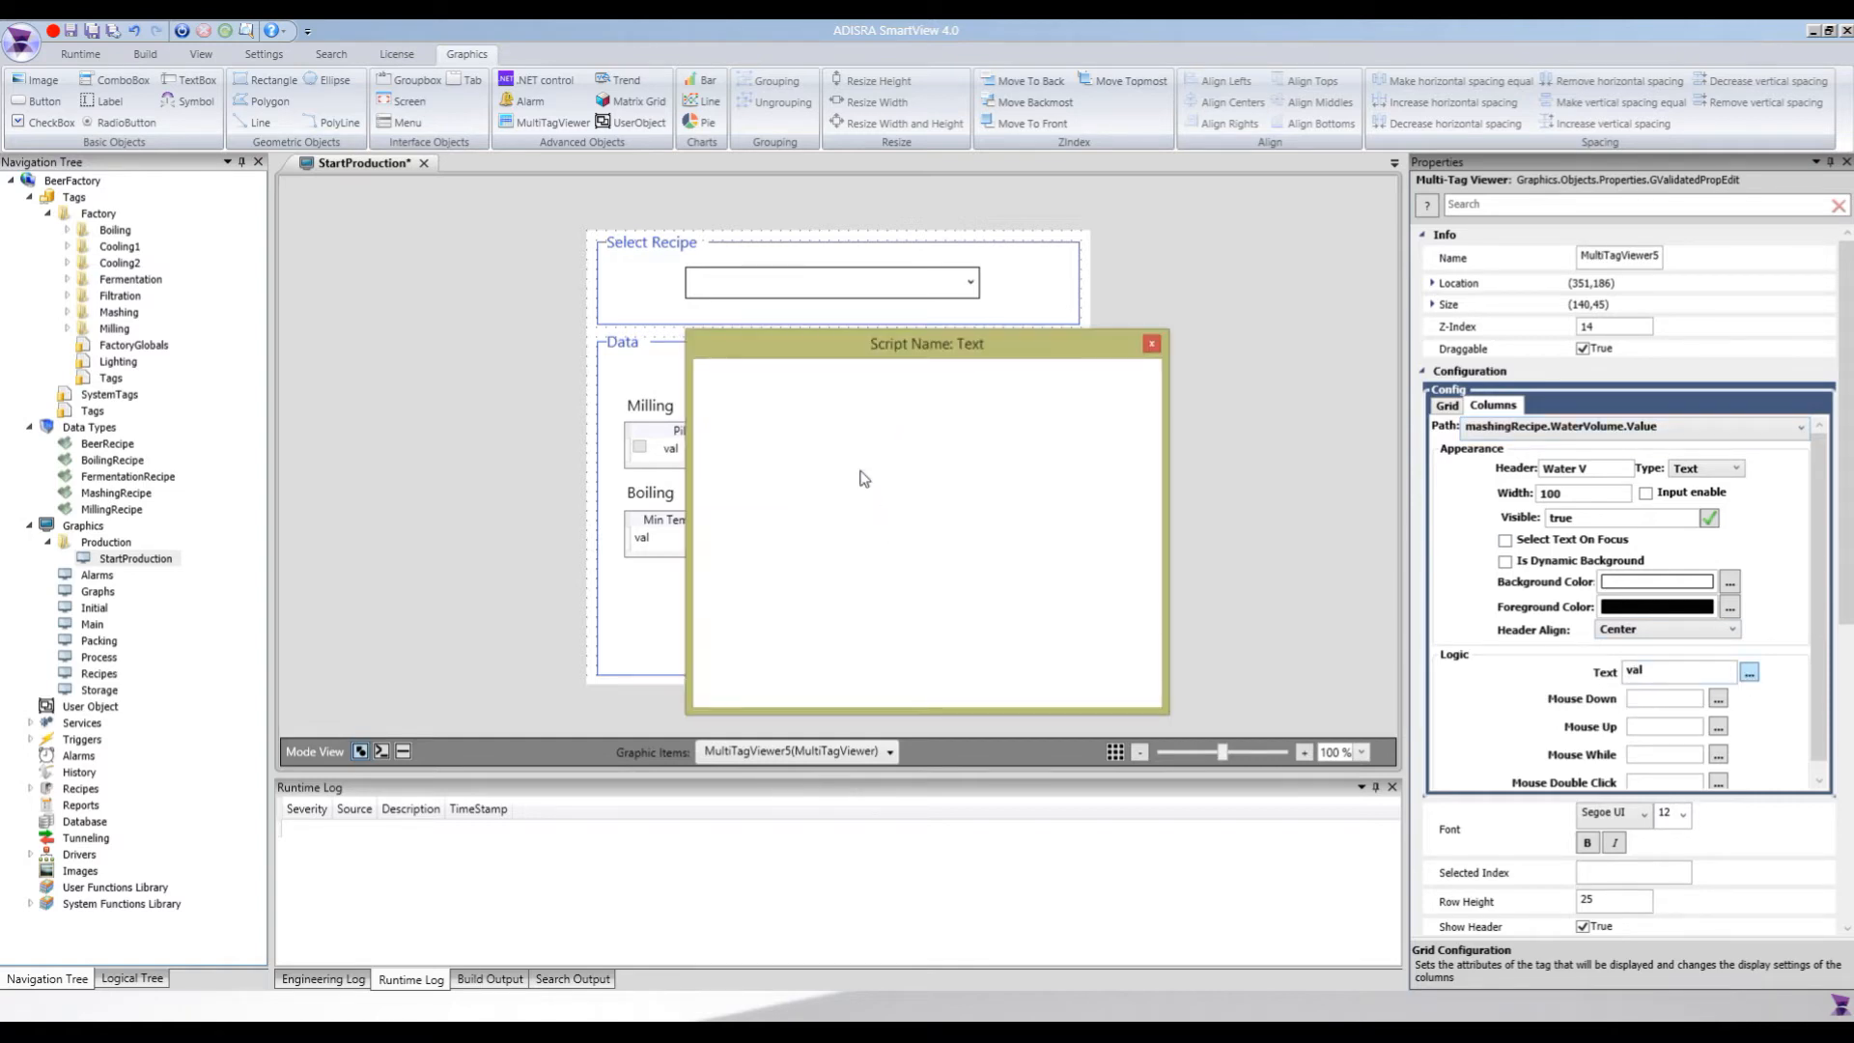
double_click(716, 425)
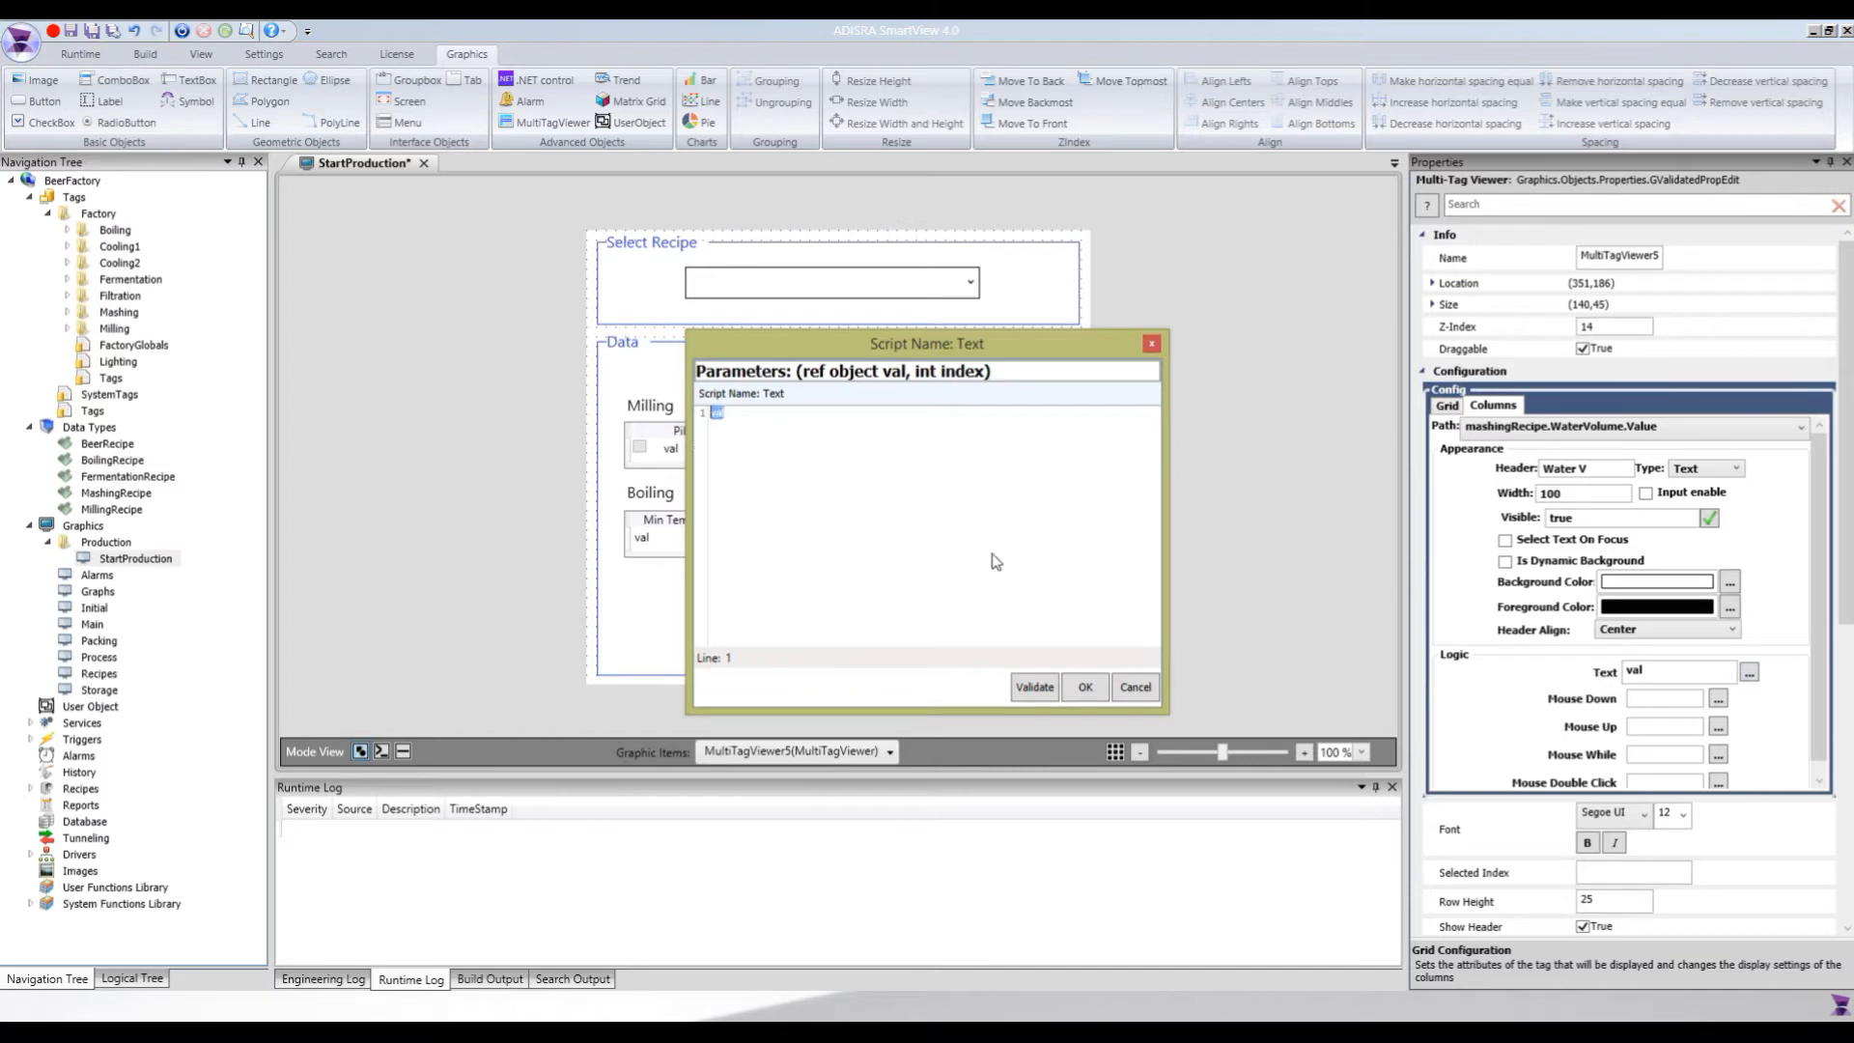
click(1086, 688)
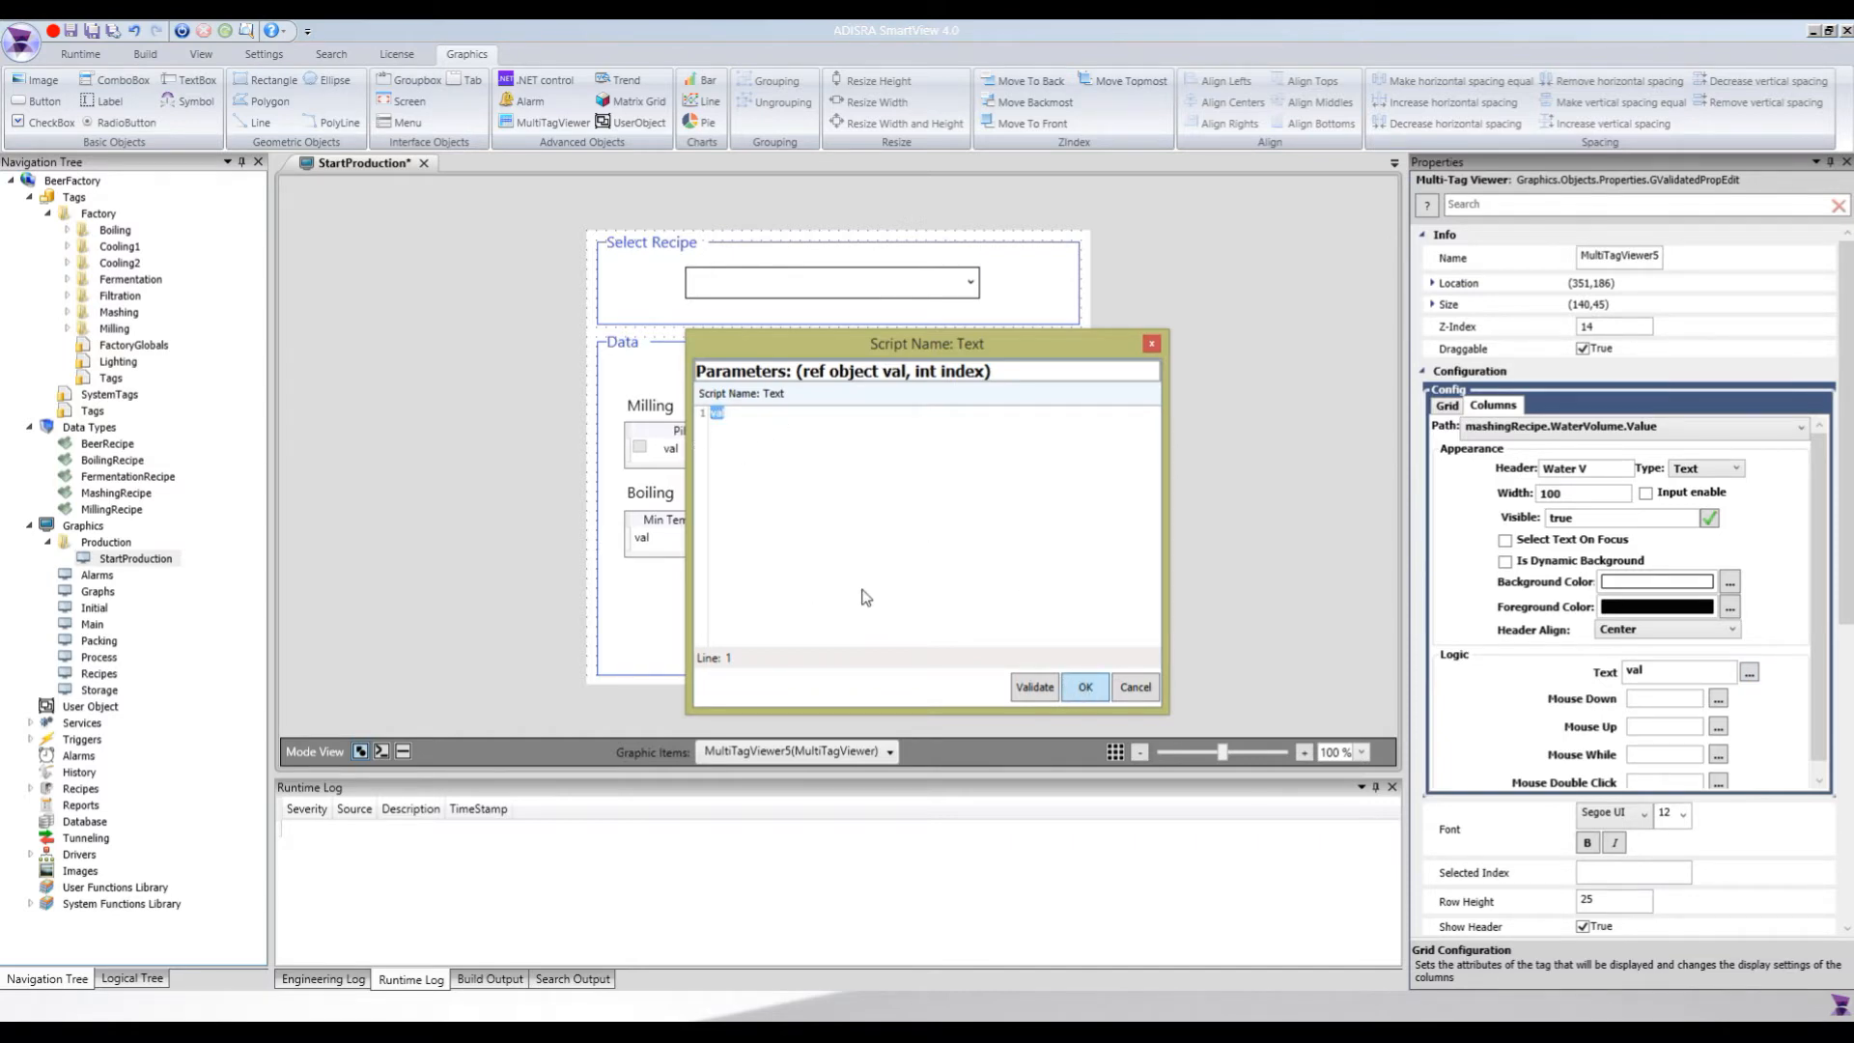
- Save the StartProduction screen and start the runtime
click(401, 332)
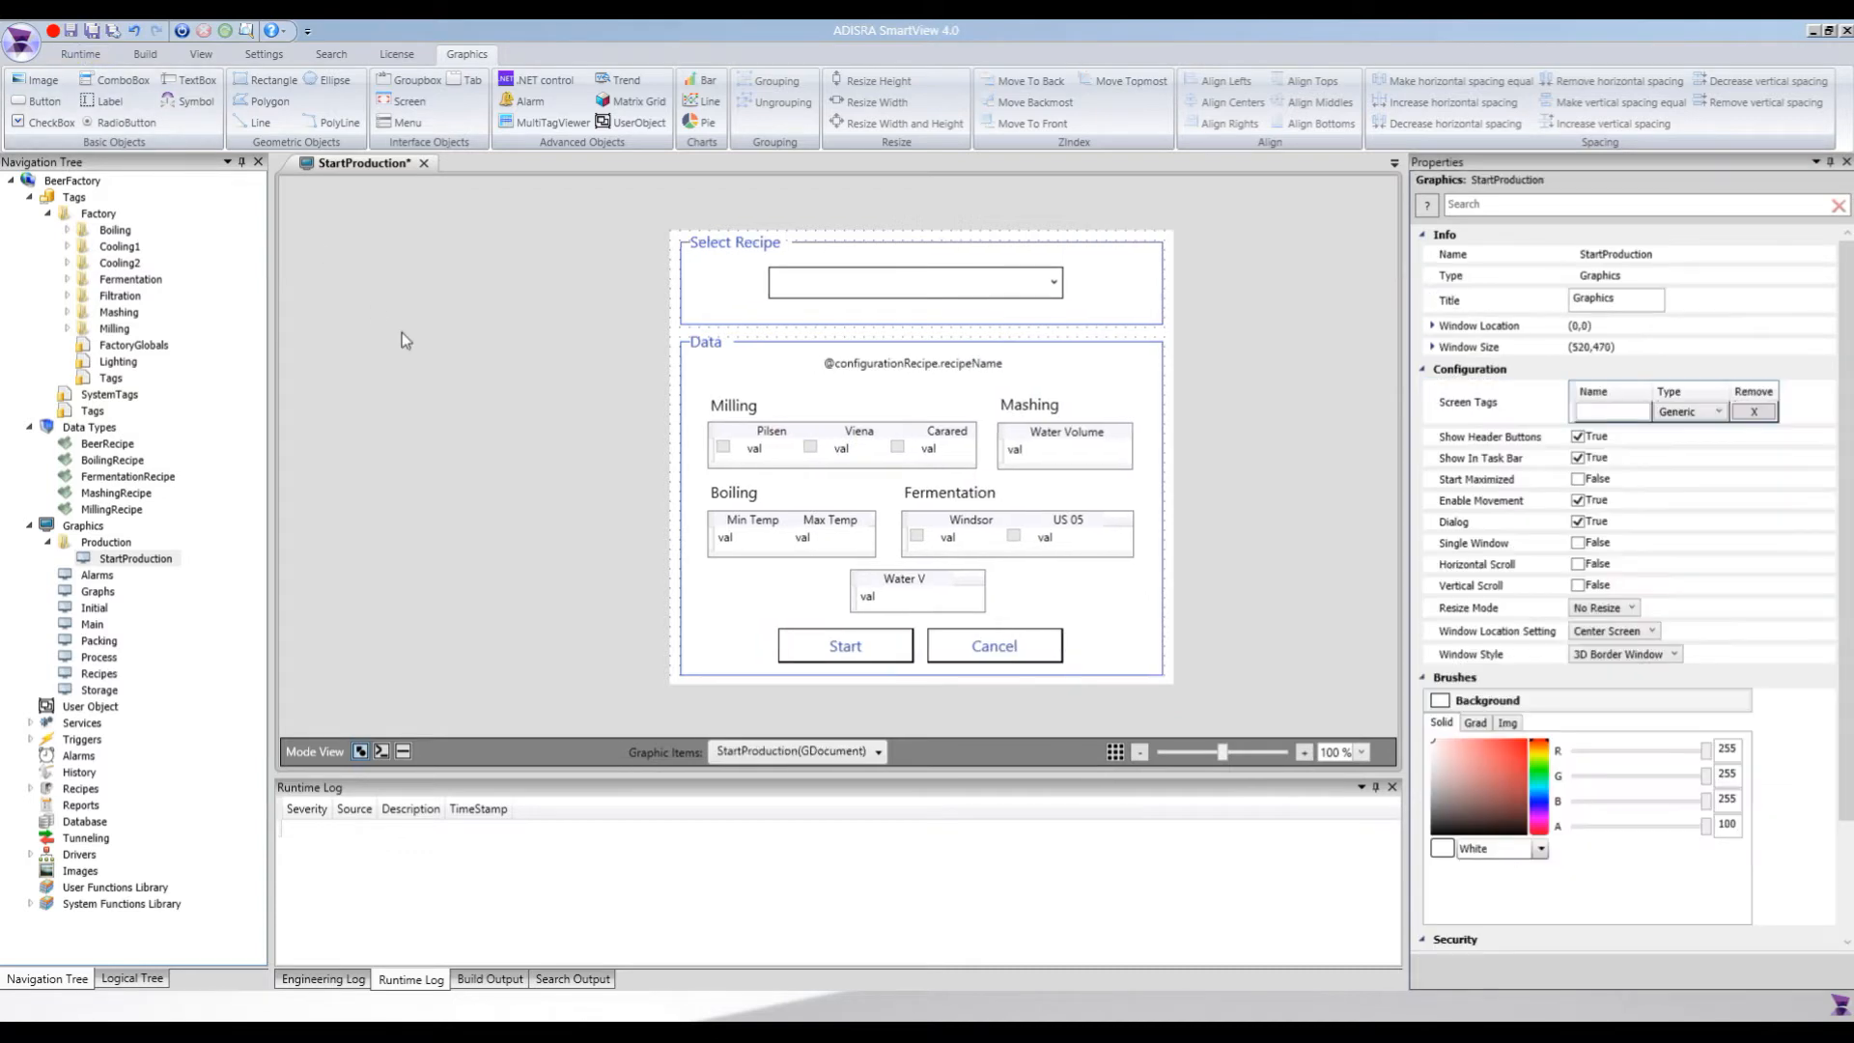
key(ctrl+s)
click(80, 54)
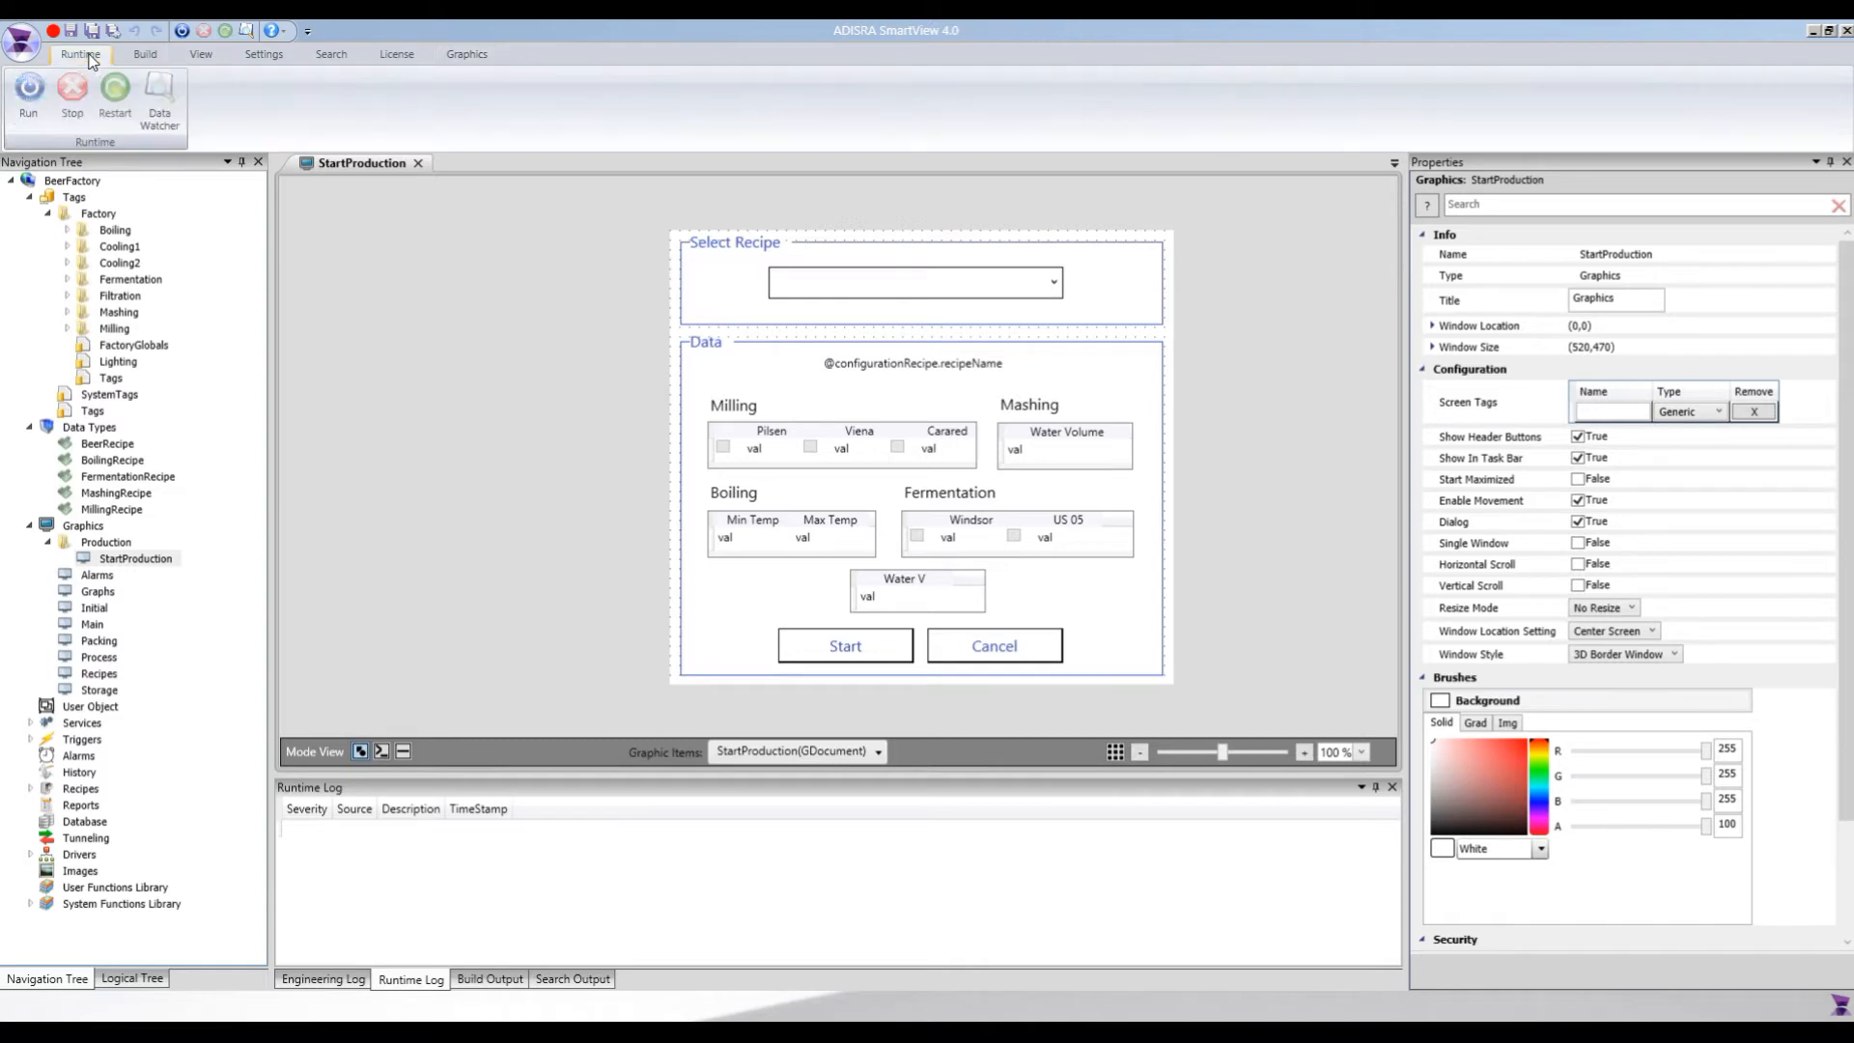
click(29, 97)
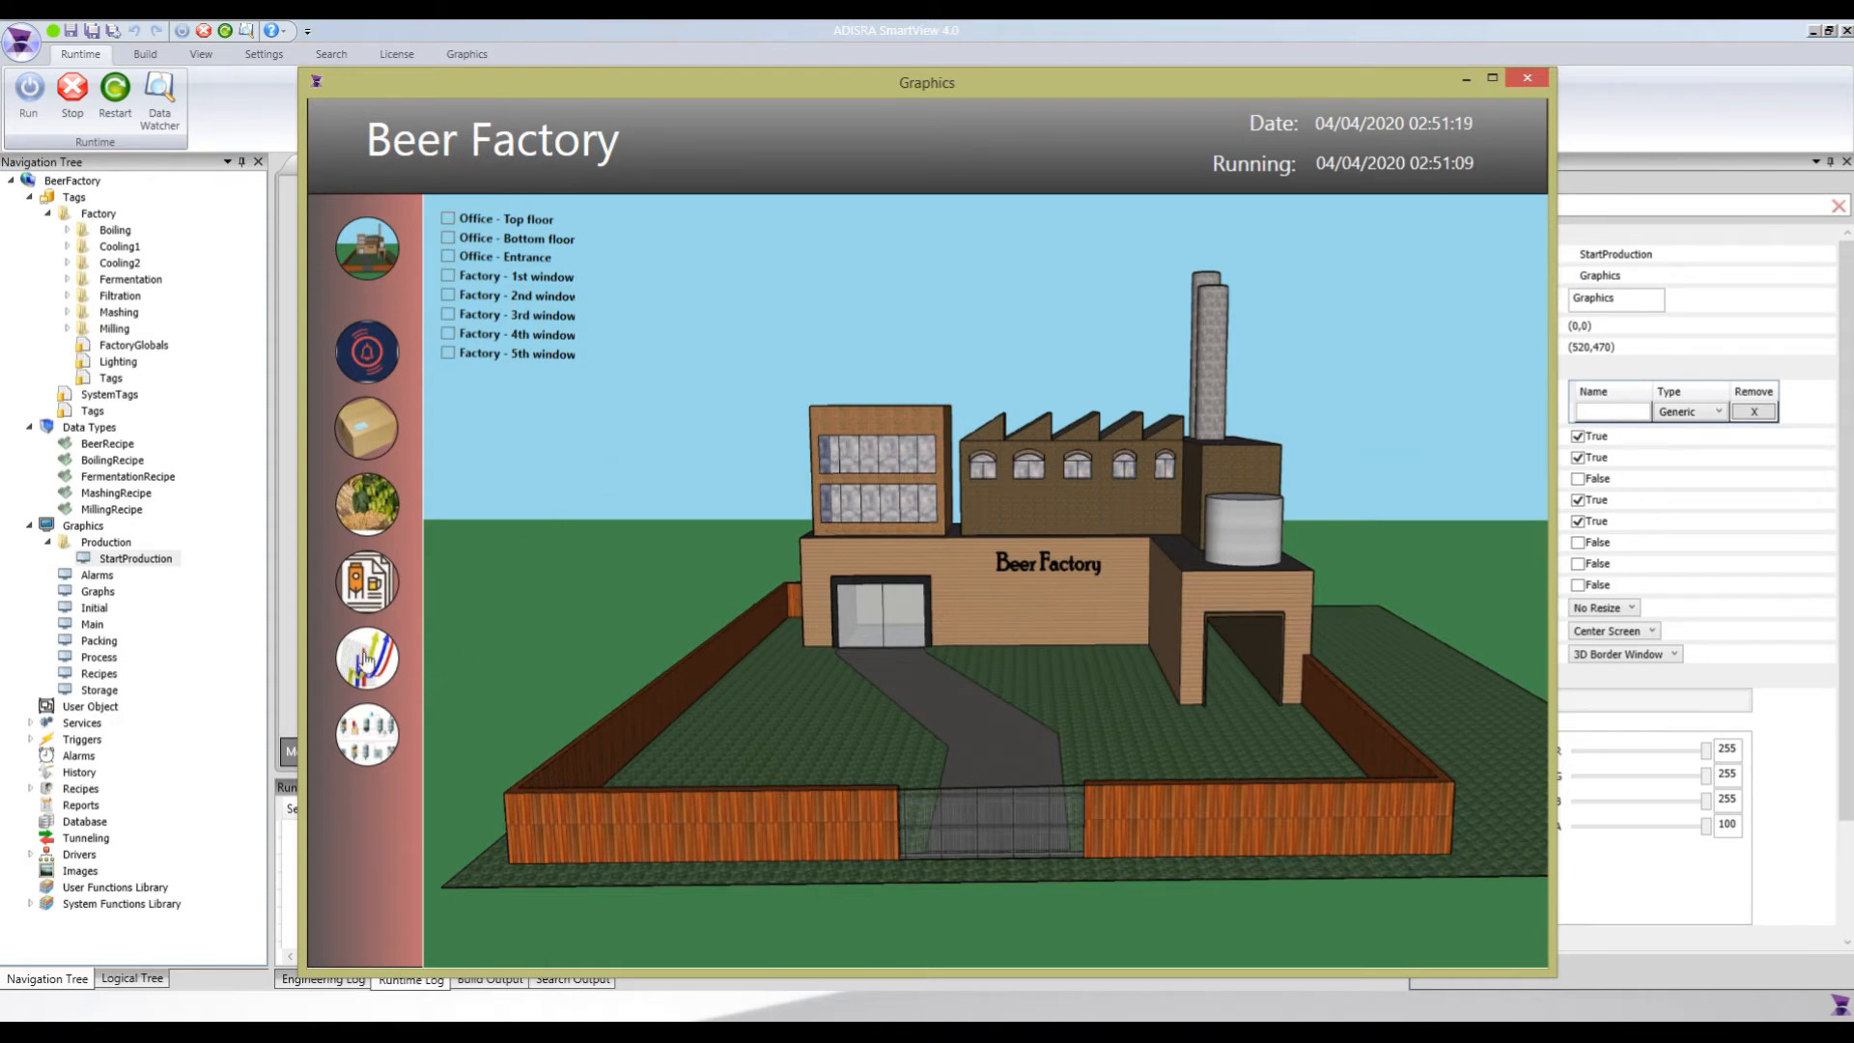
- Open the Brewing Process screen and its dialog for starting a new production to check the Water V viewer
click(382, 733)
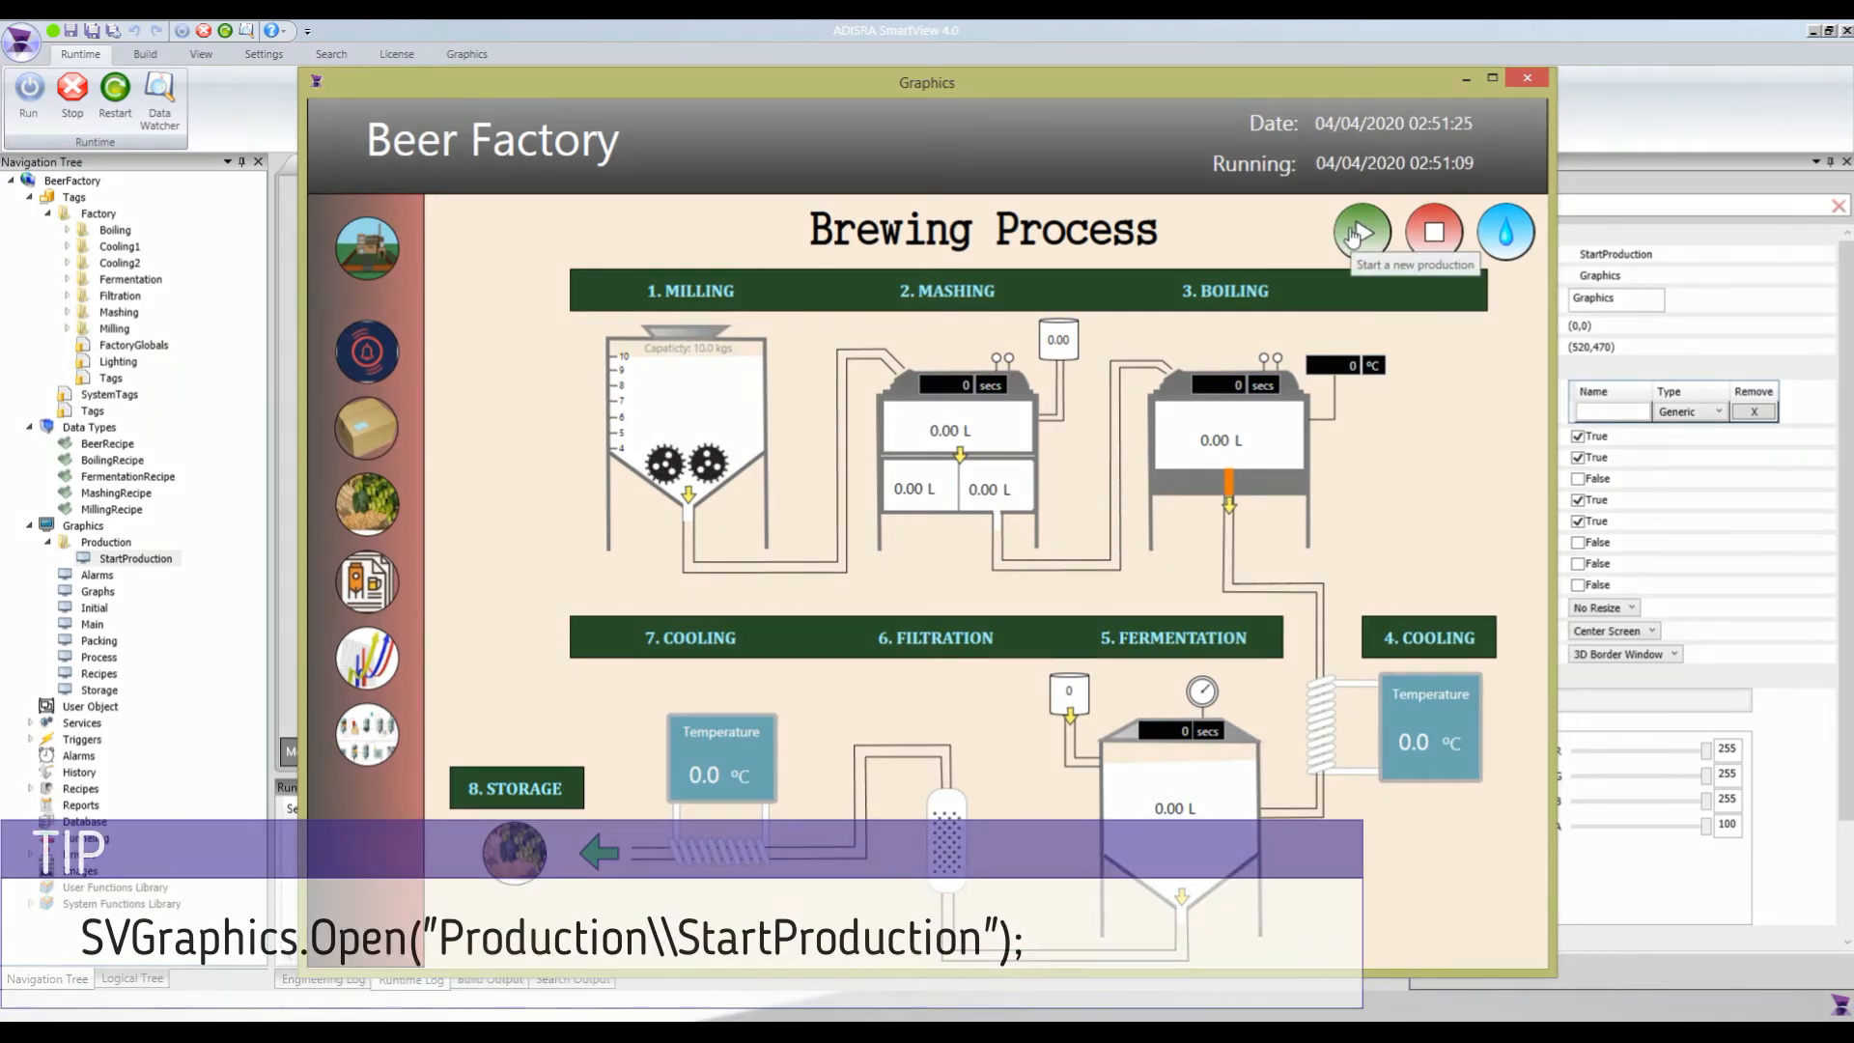
click(1356, 233)
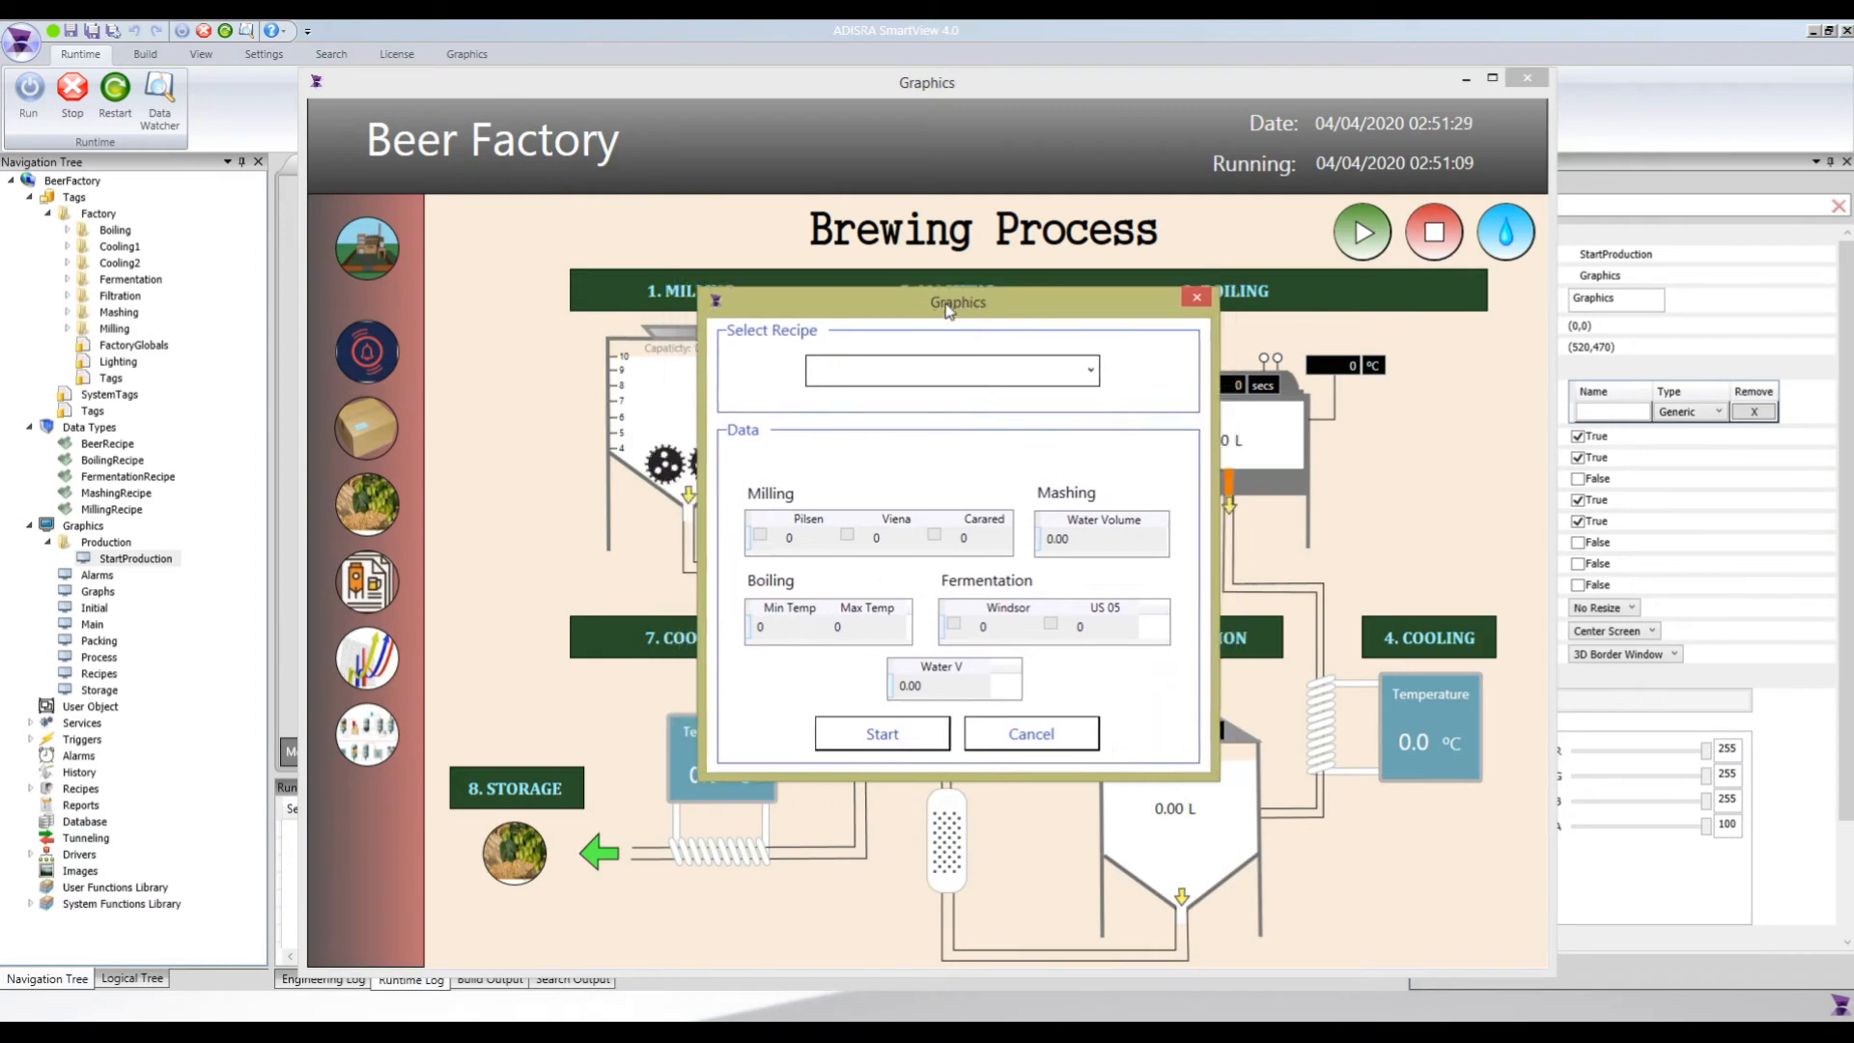
click(893, 690)
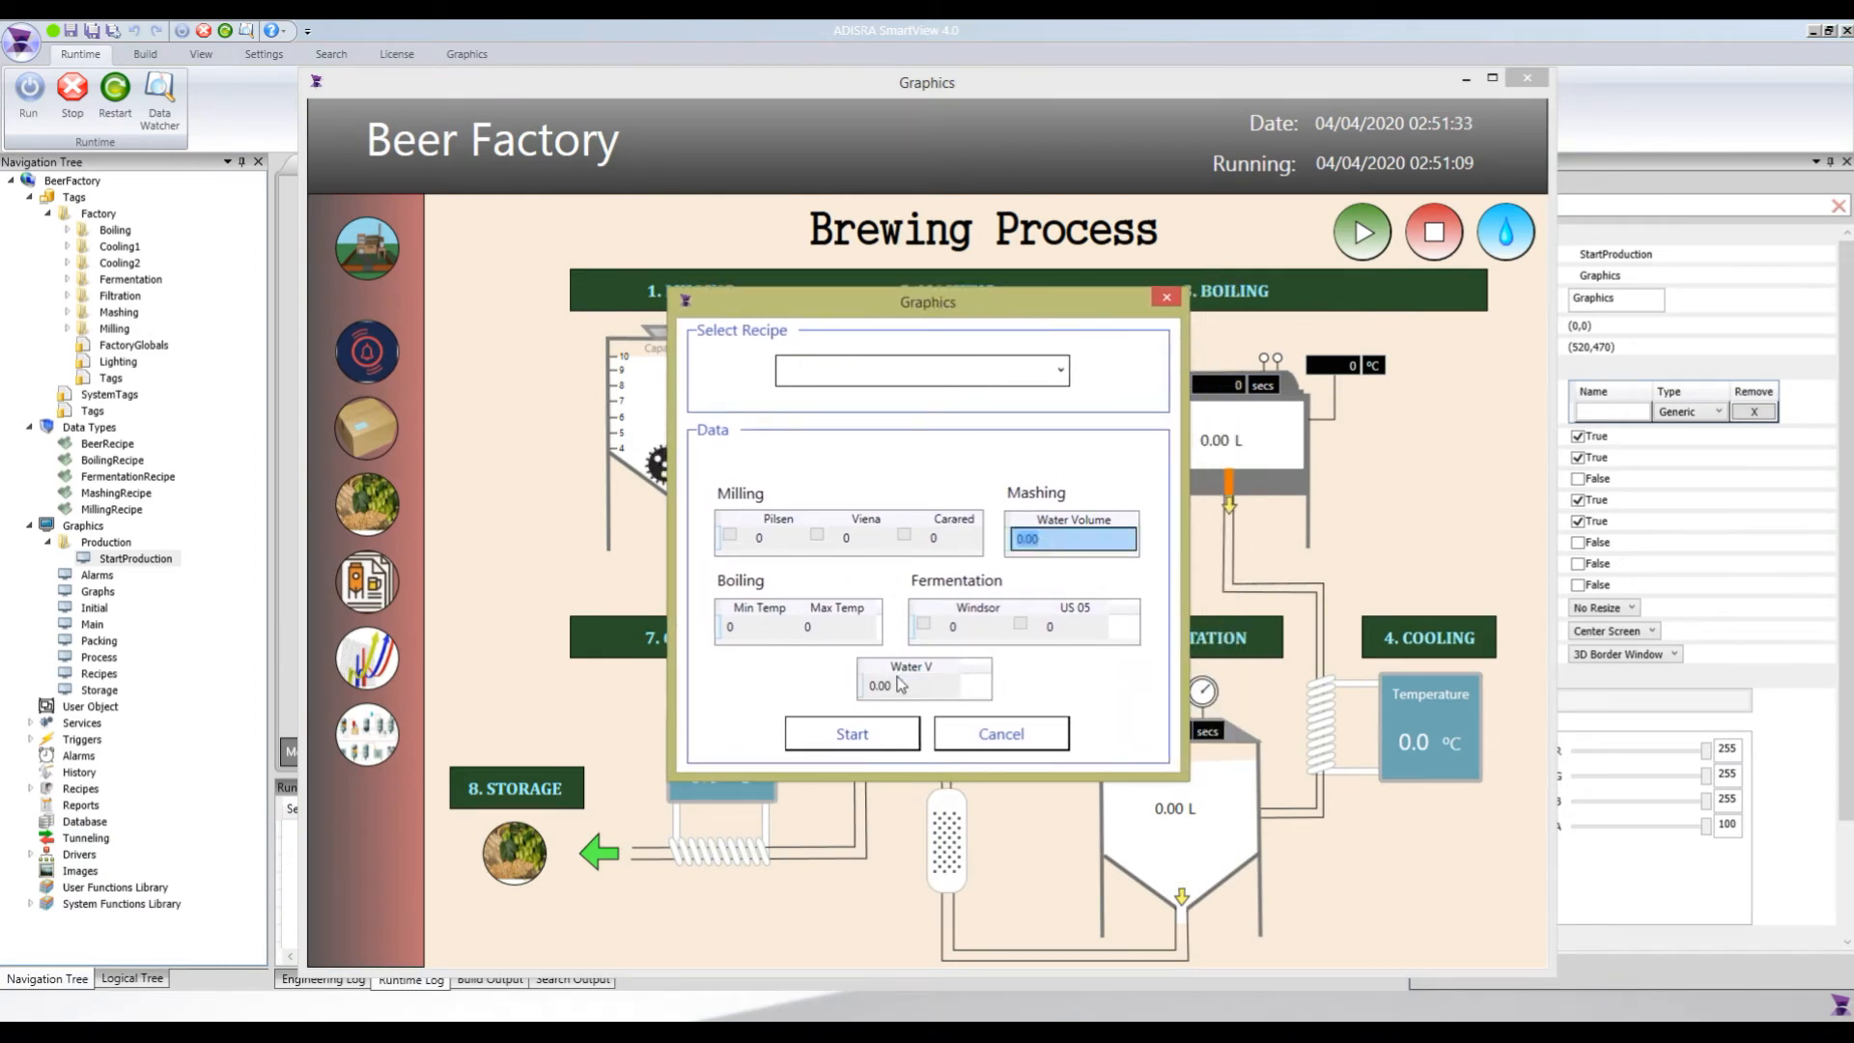
- Select the Pilsen recipe to check its Water V value, cancel the production dialog and stop the runtime
click(935, 374)
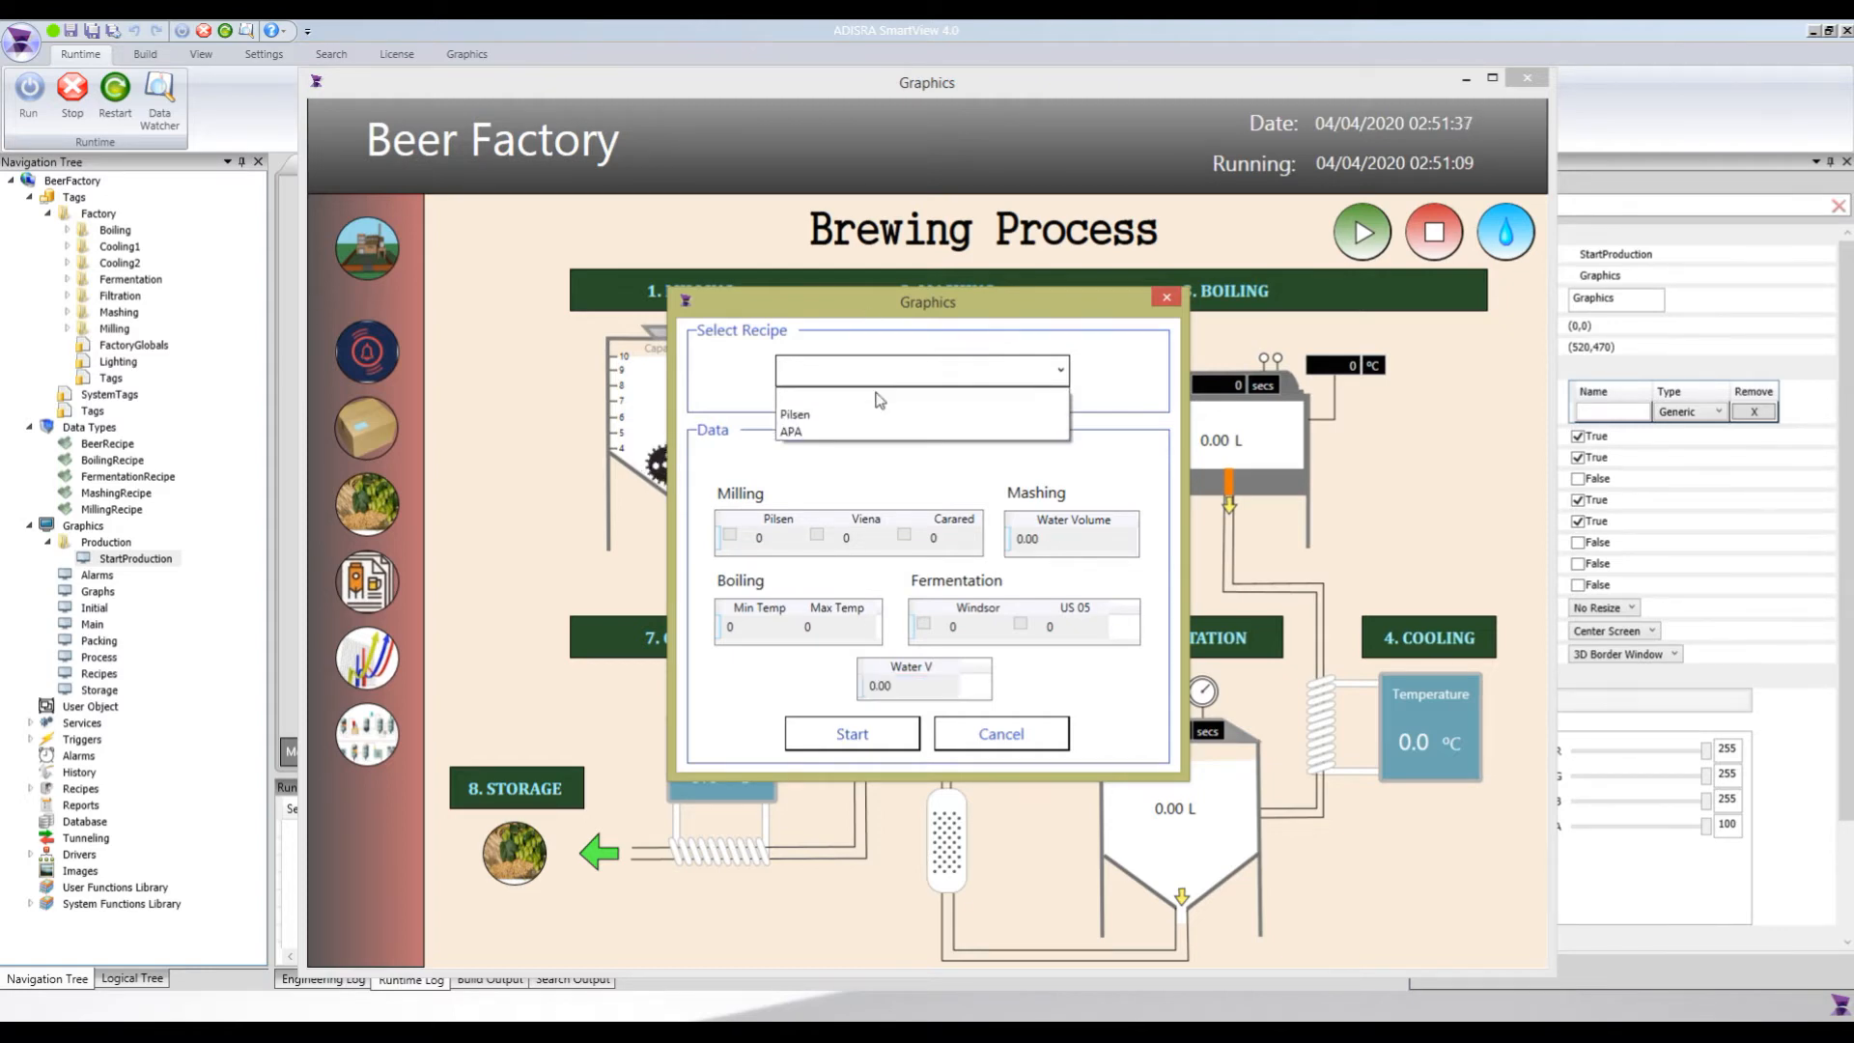
click(843, 417)
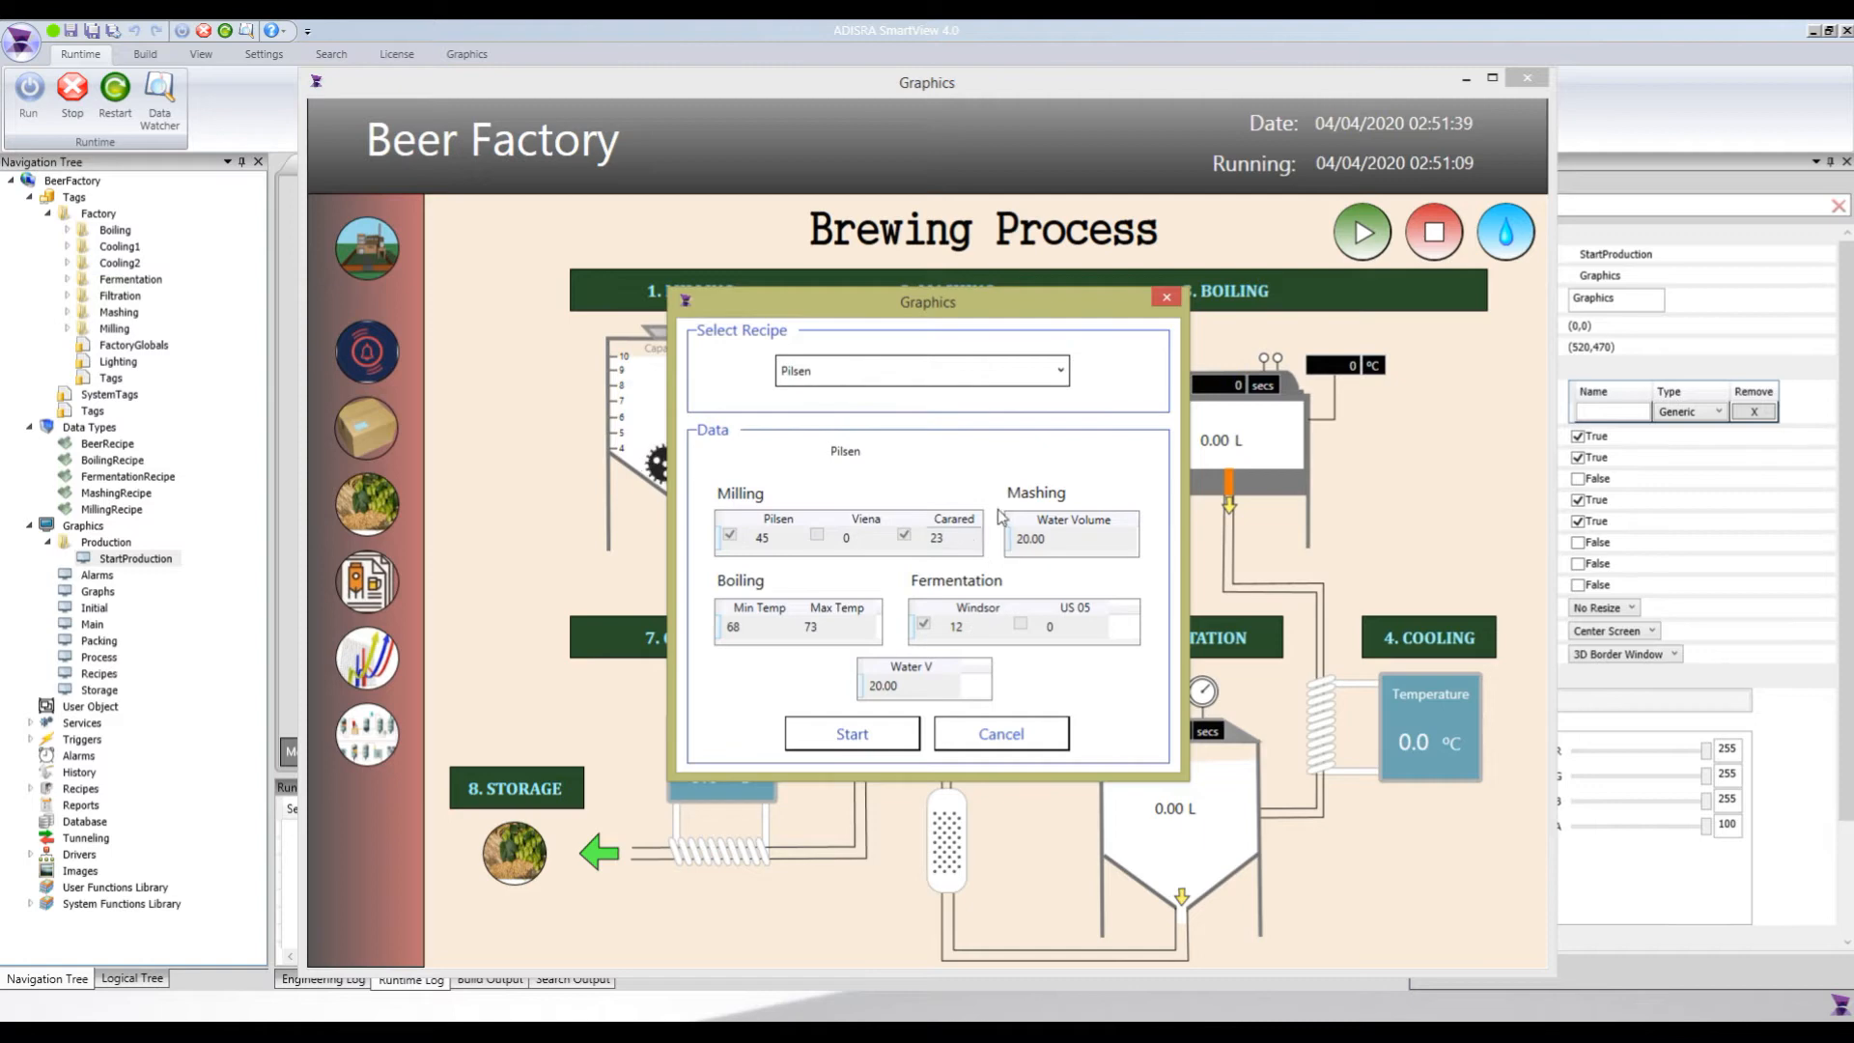
click(896, 690)
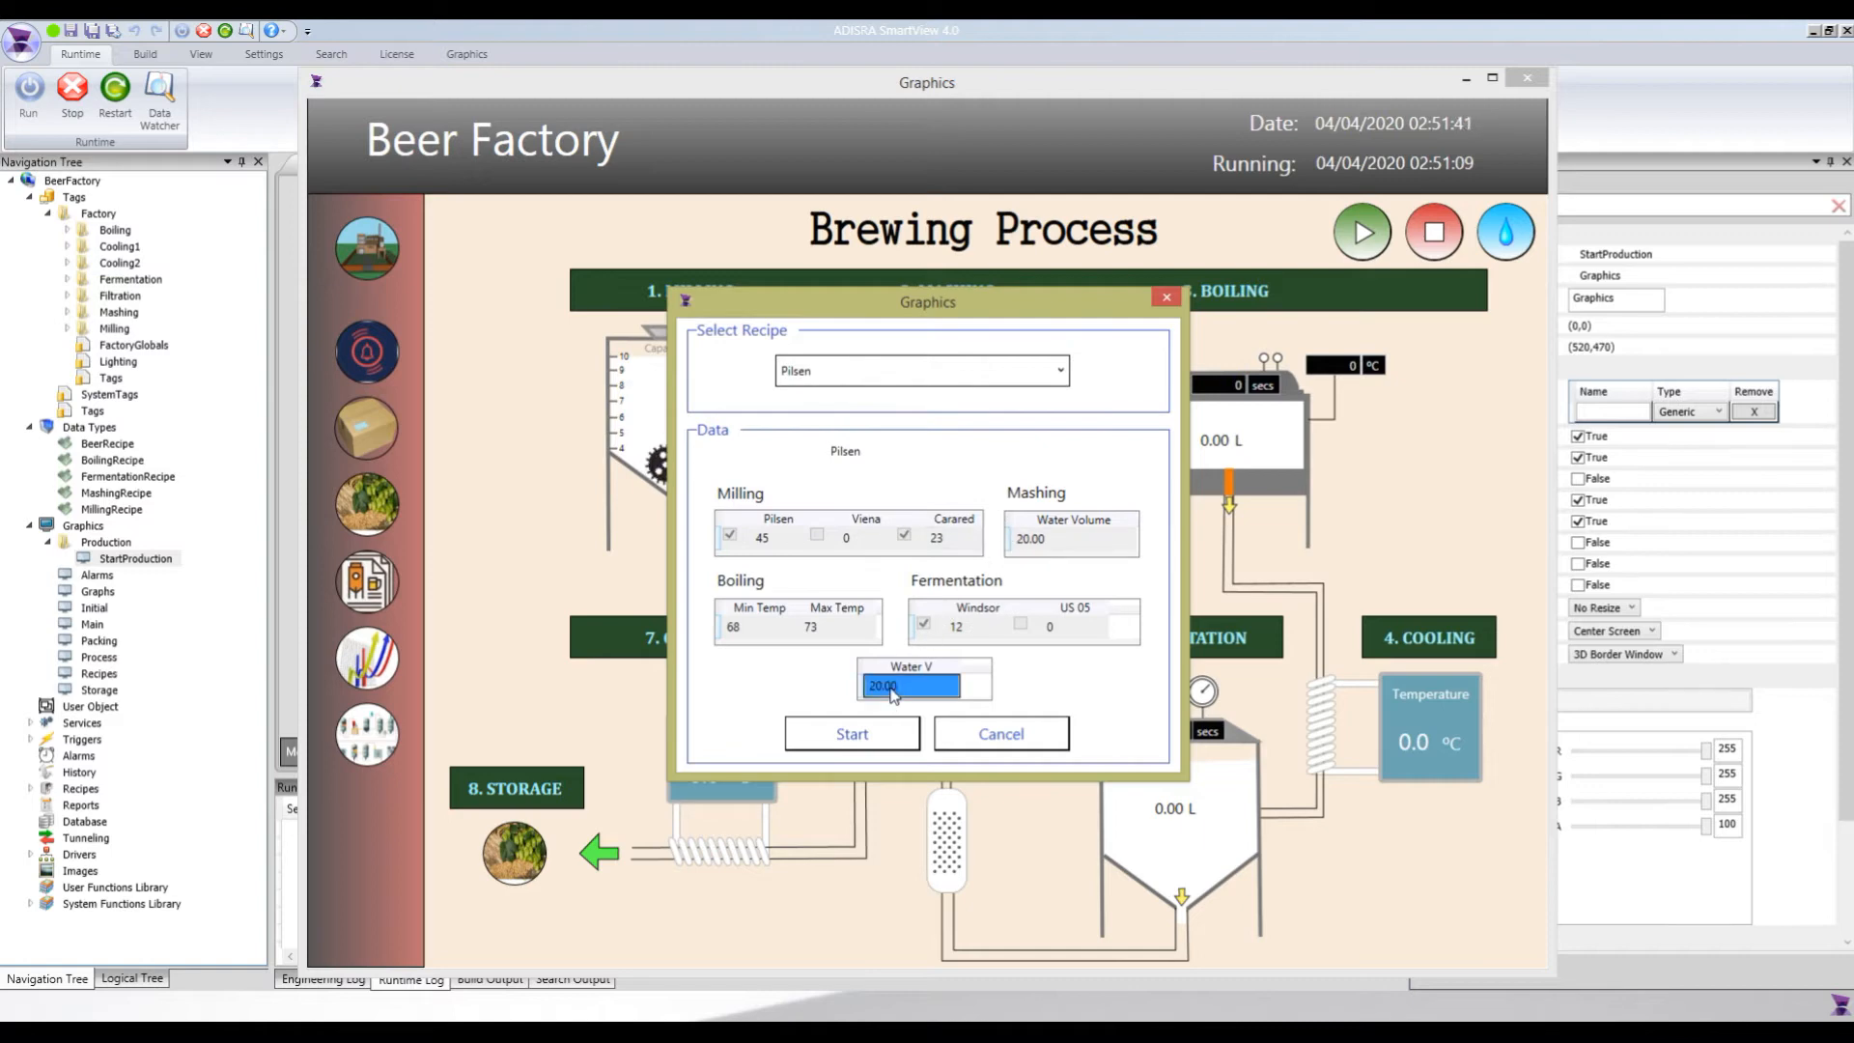
click(980, 735)
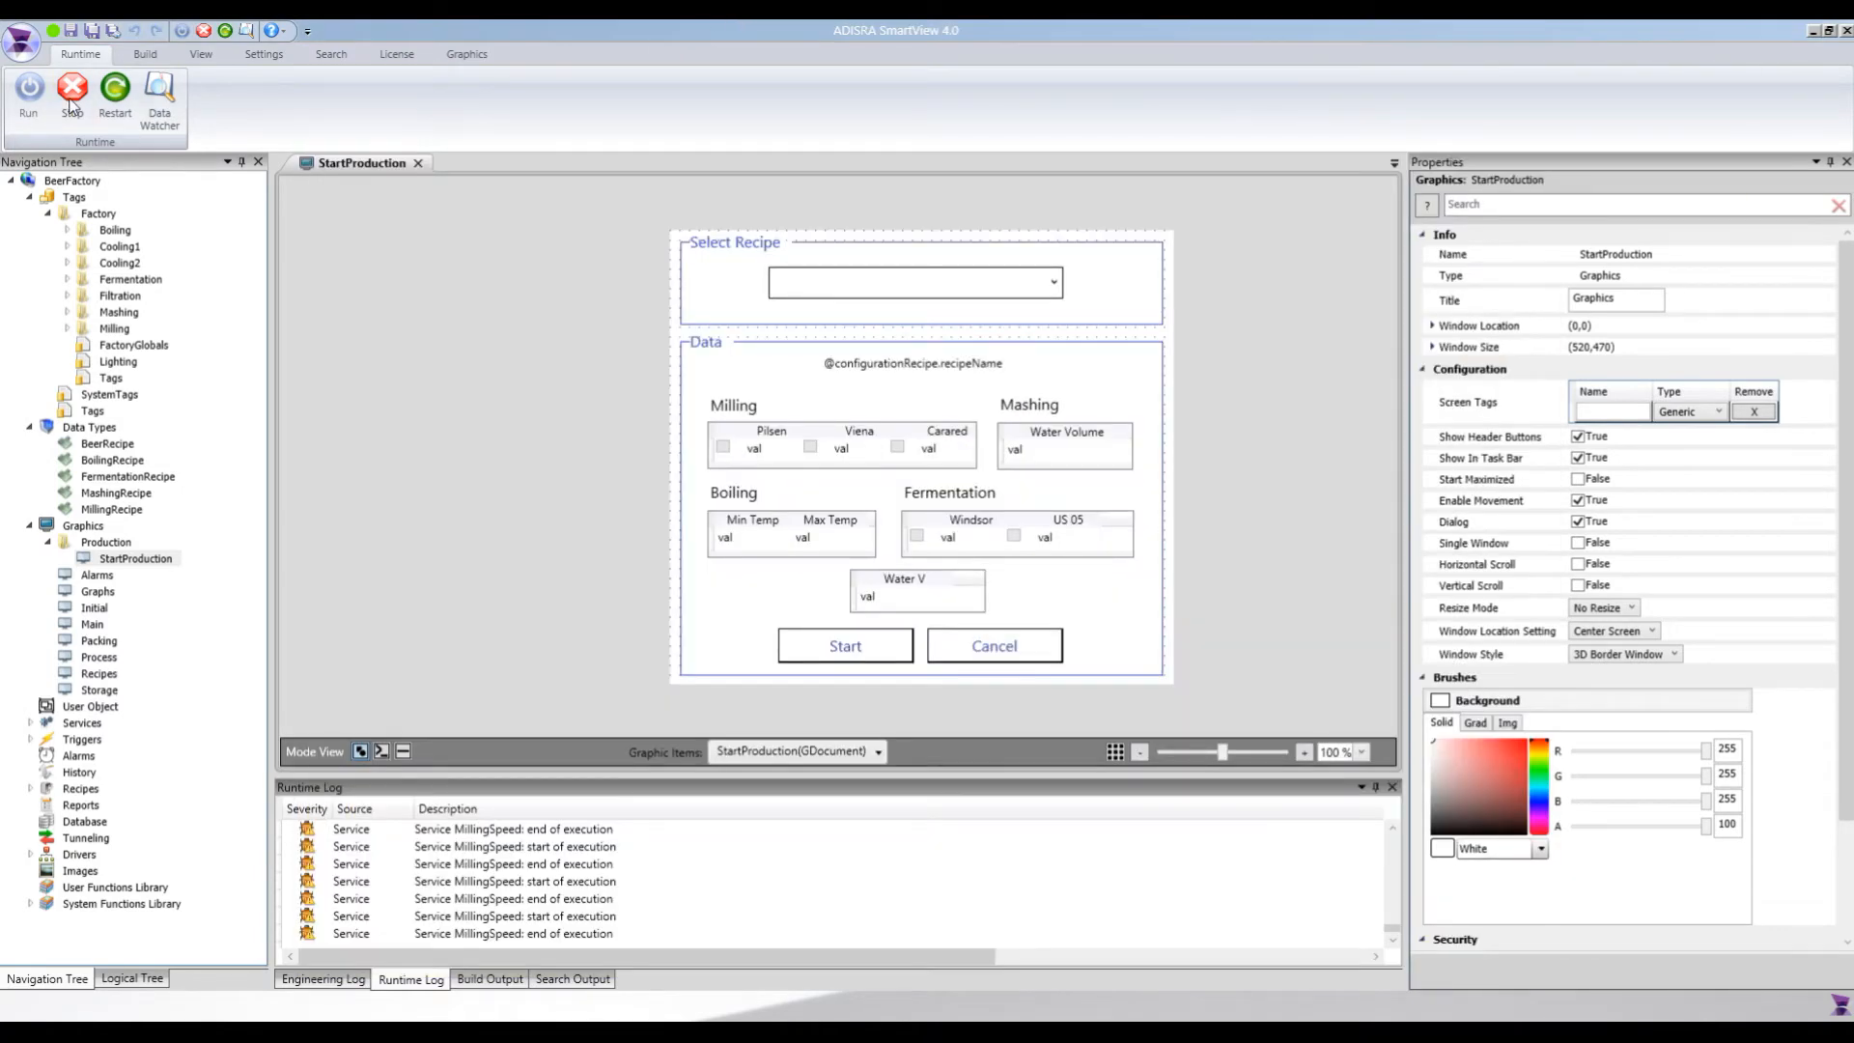
click(71, 106)
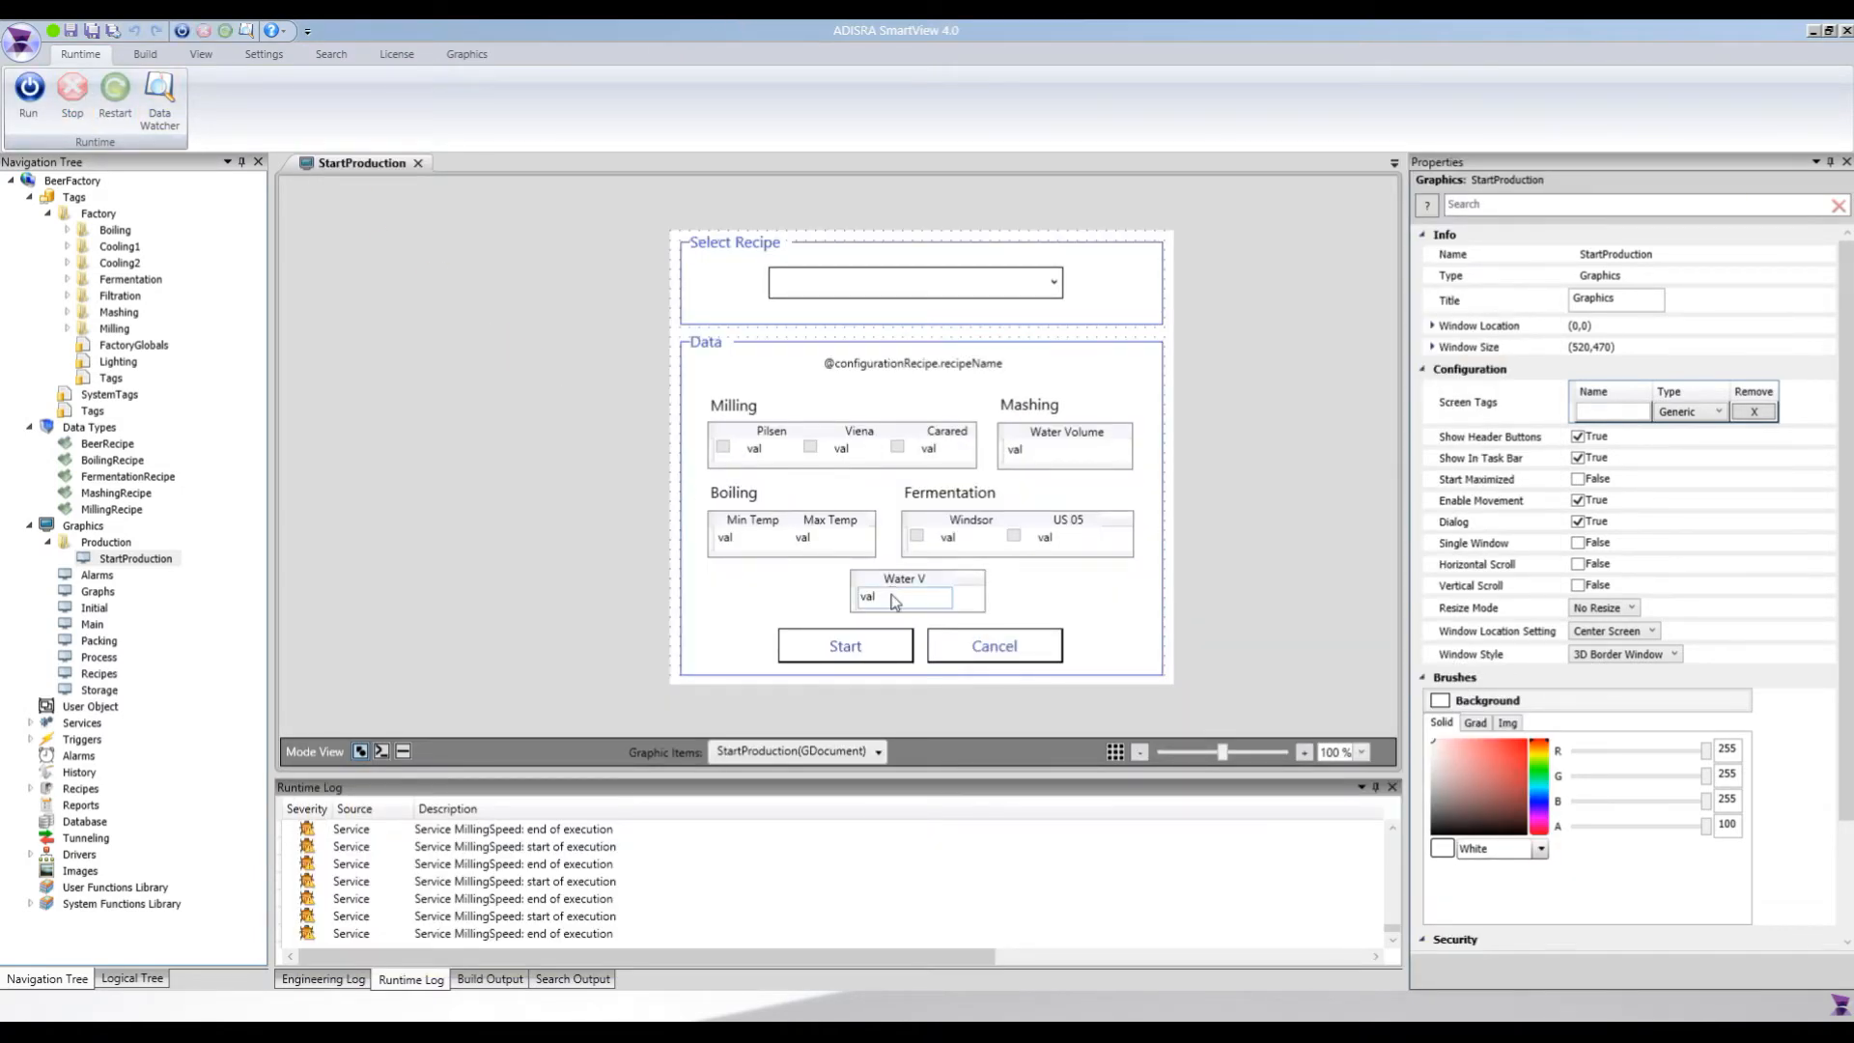
- Move the Water V viewer left above the Start button, duplicate it and place the copy beside it above Cancel
click(947, 585)
drag(947, 584, 890, 594)
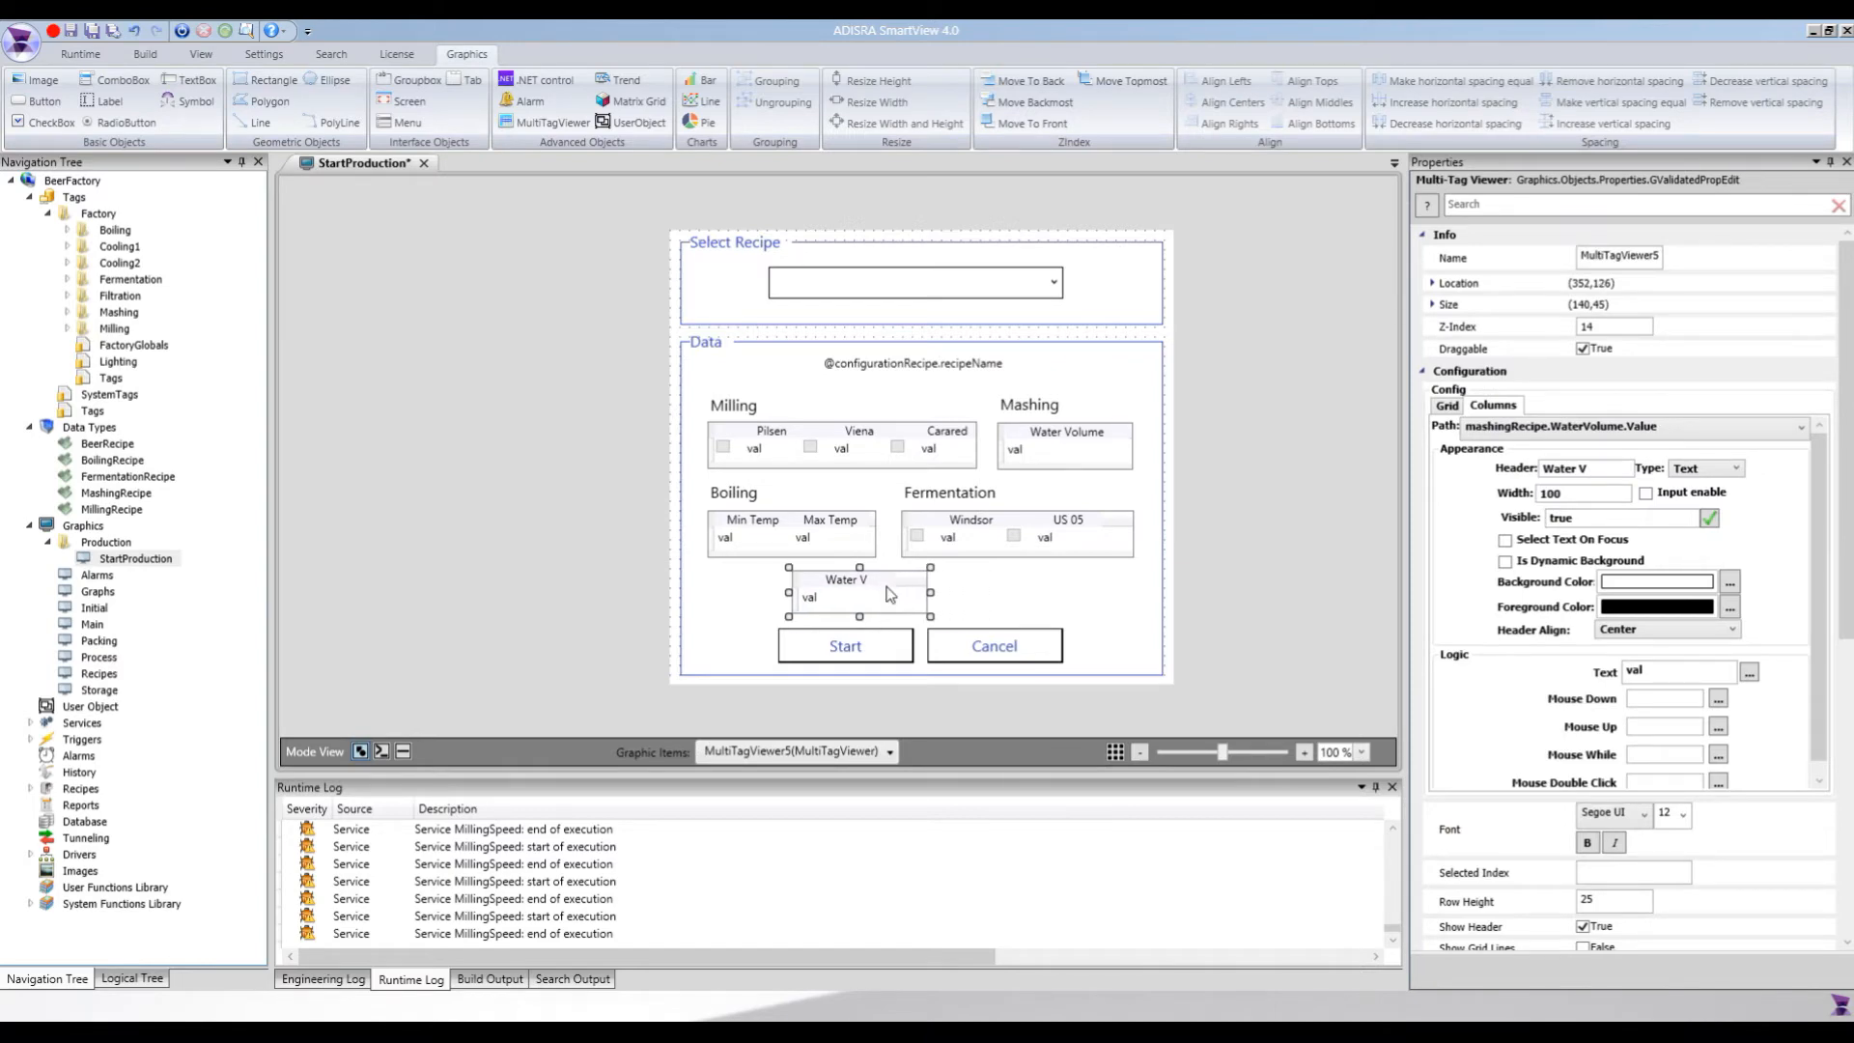
key(ctrl+c)
key(ctrl+v)
drag(880, 610, 1028, 600)
click(854, 594)
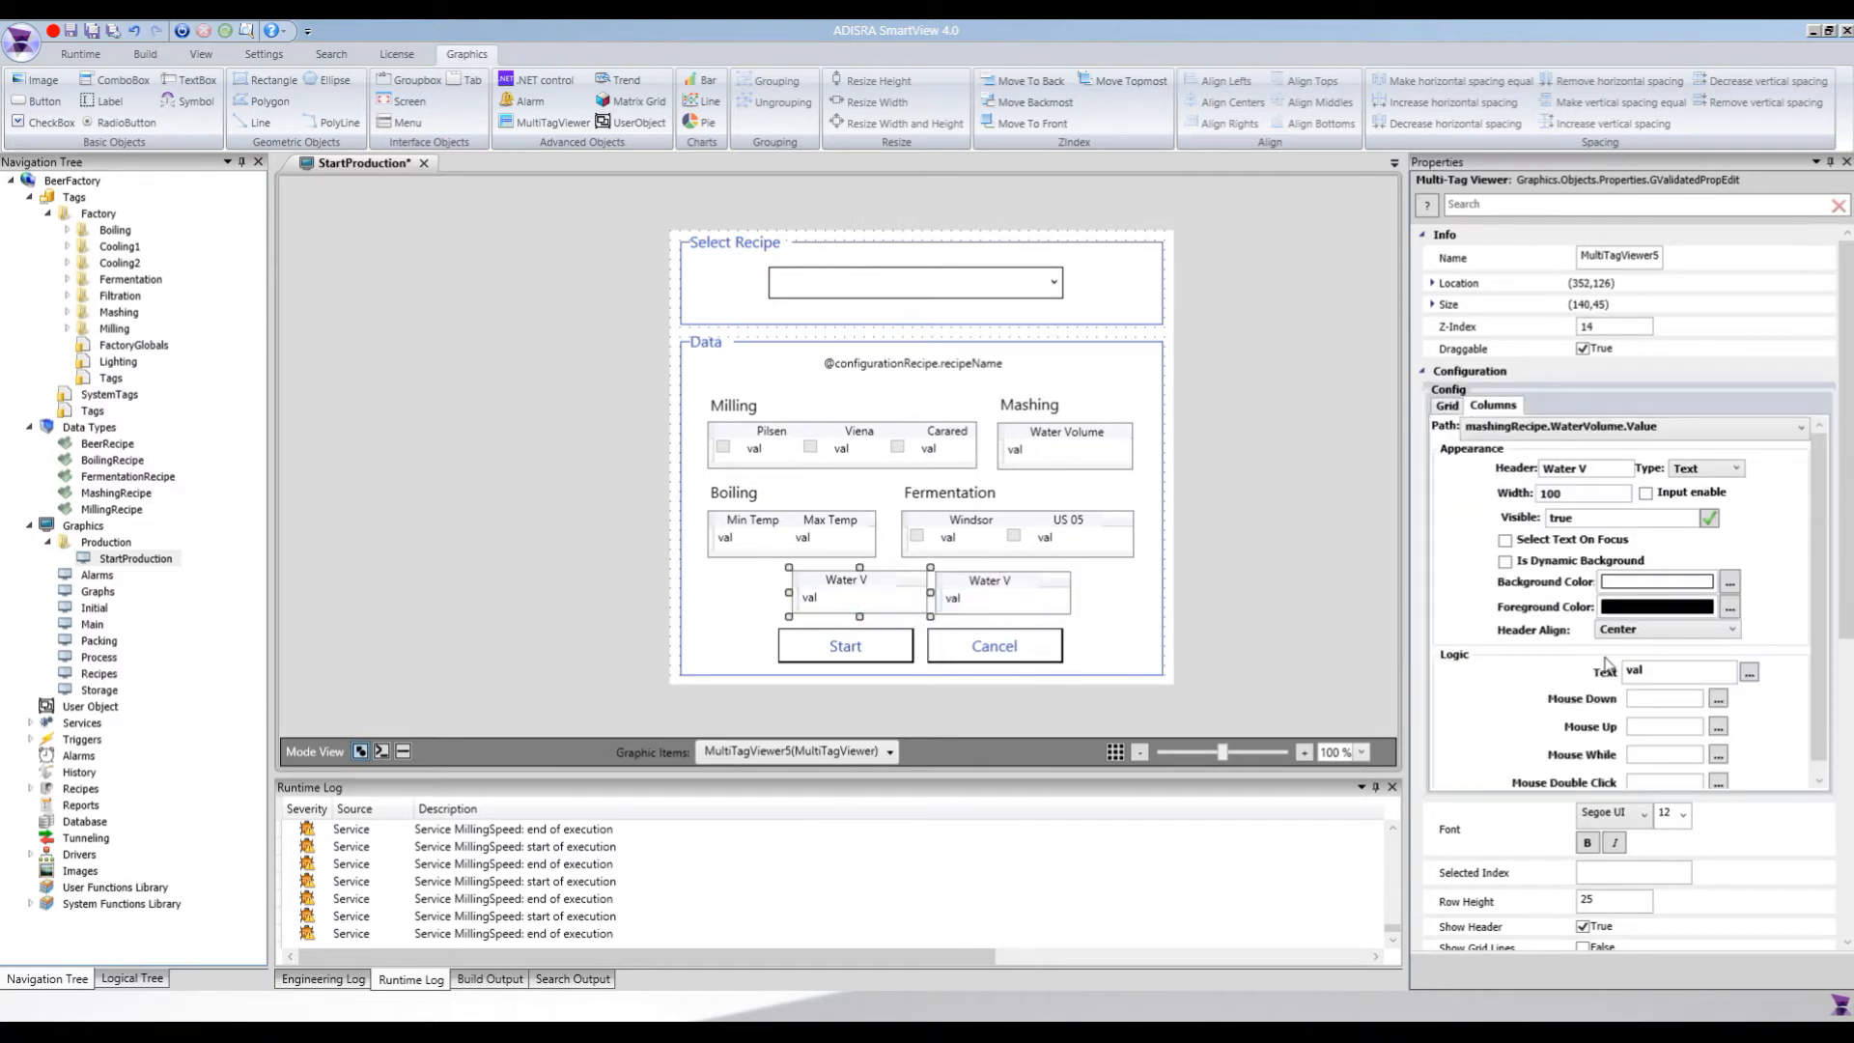
click(1749, 671)
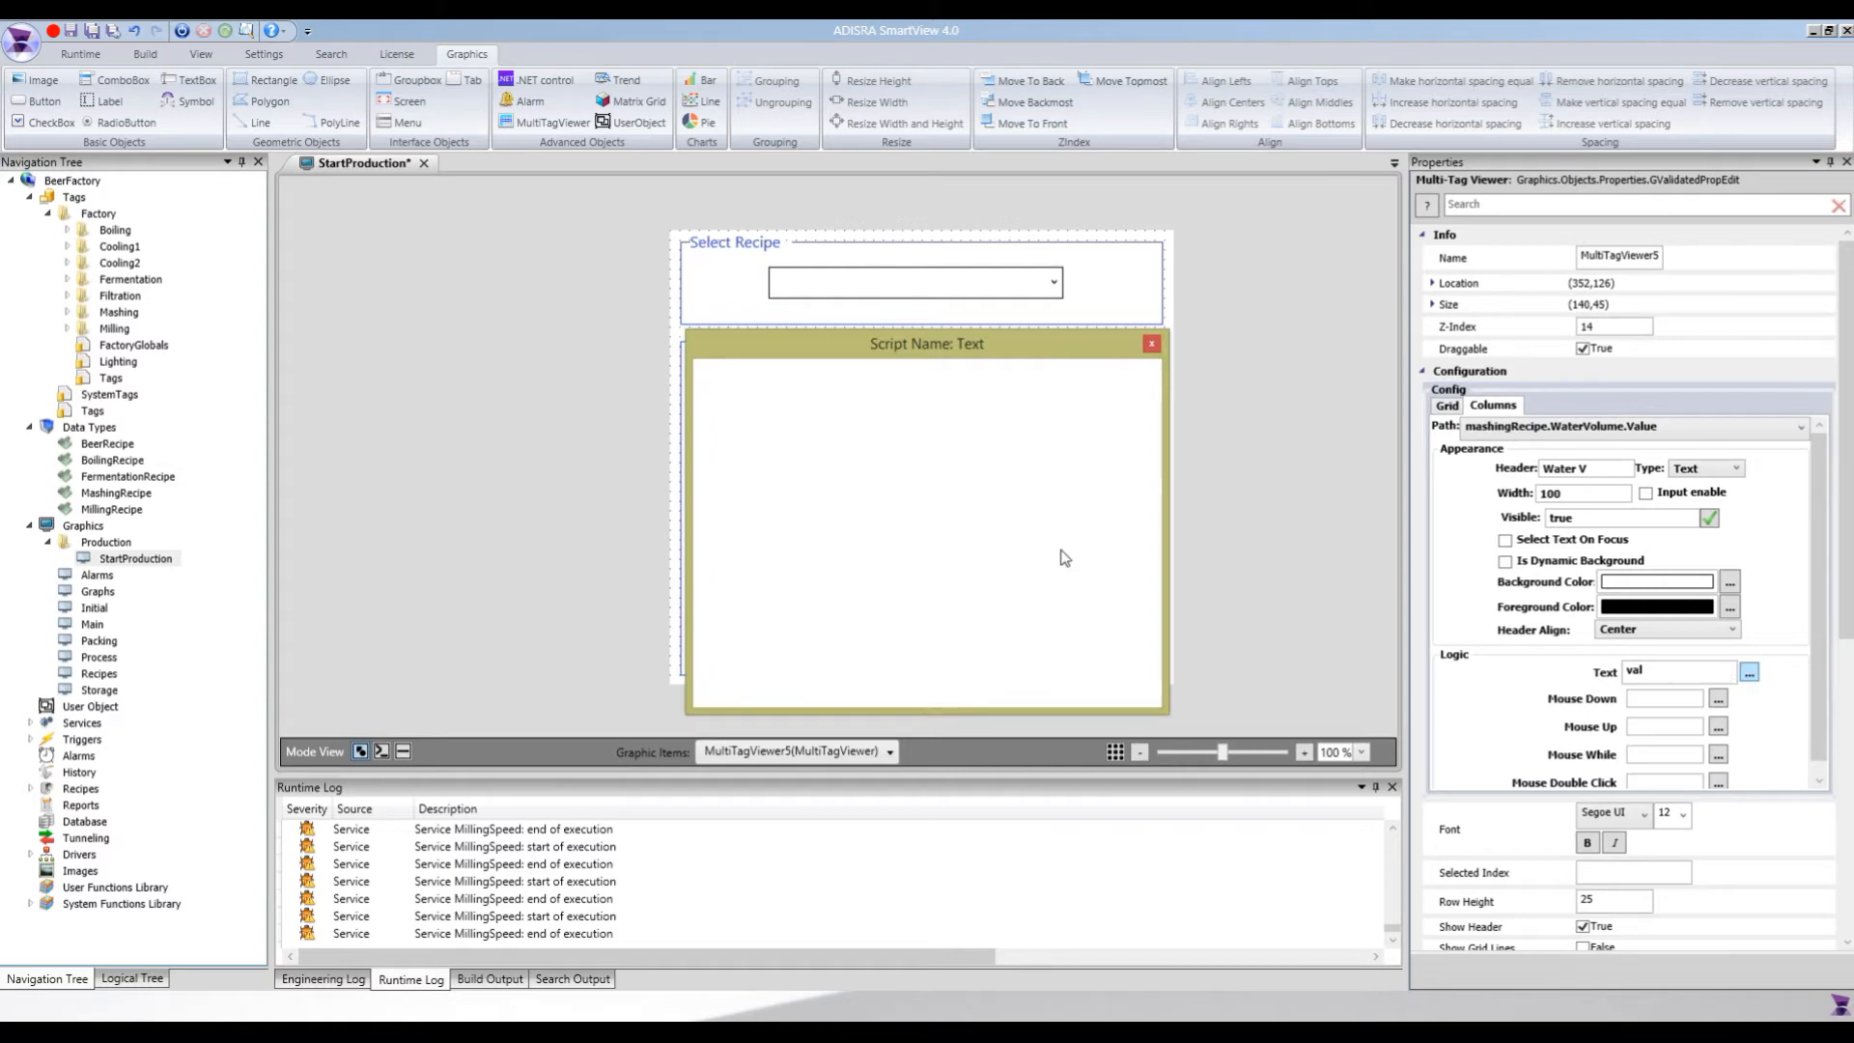
drag(945, 342, 978, 407)
double_click(750, 477)
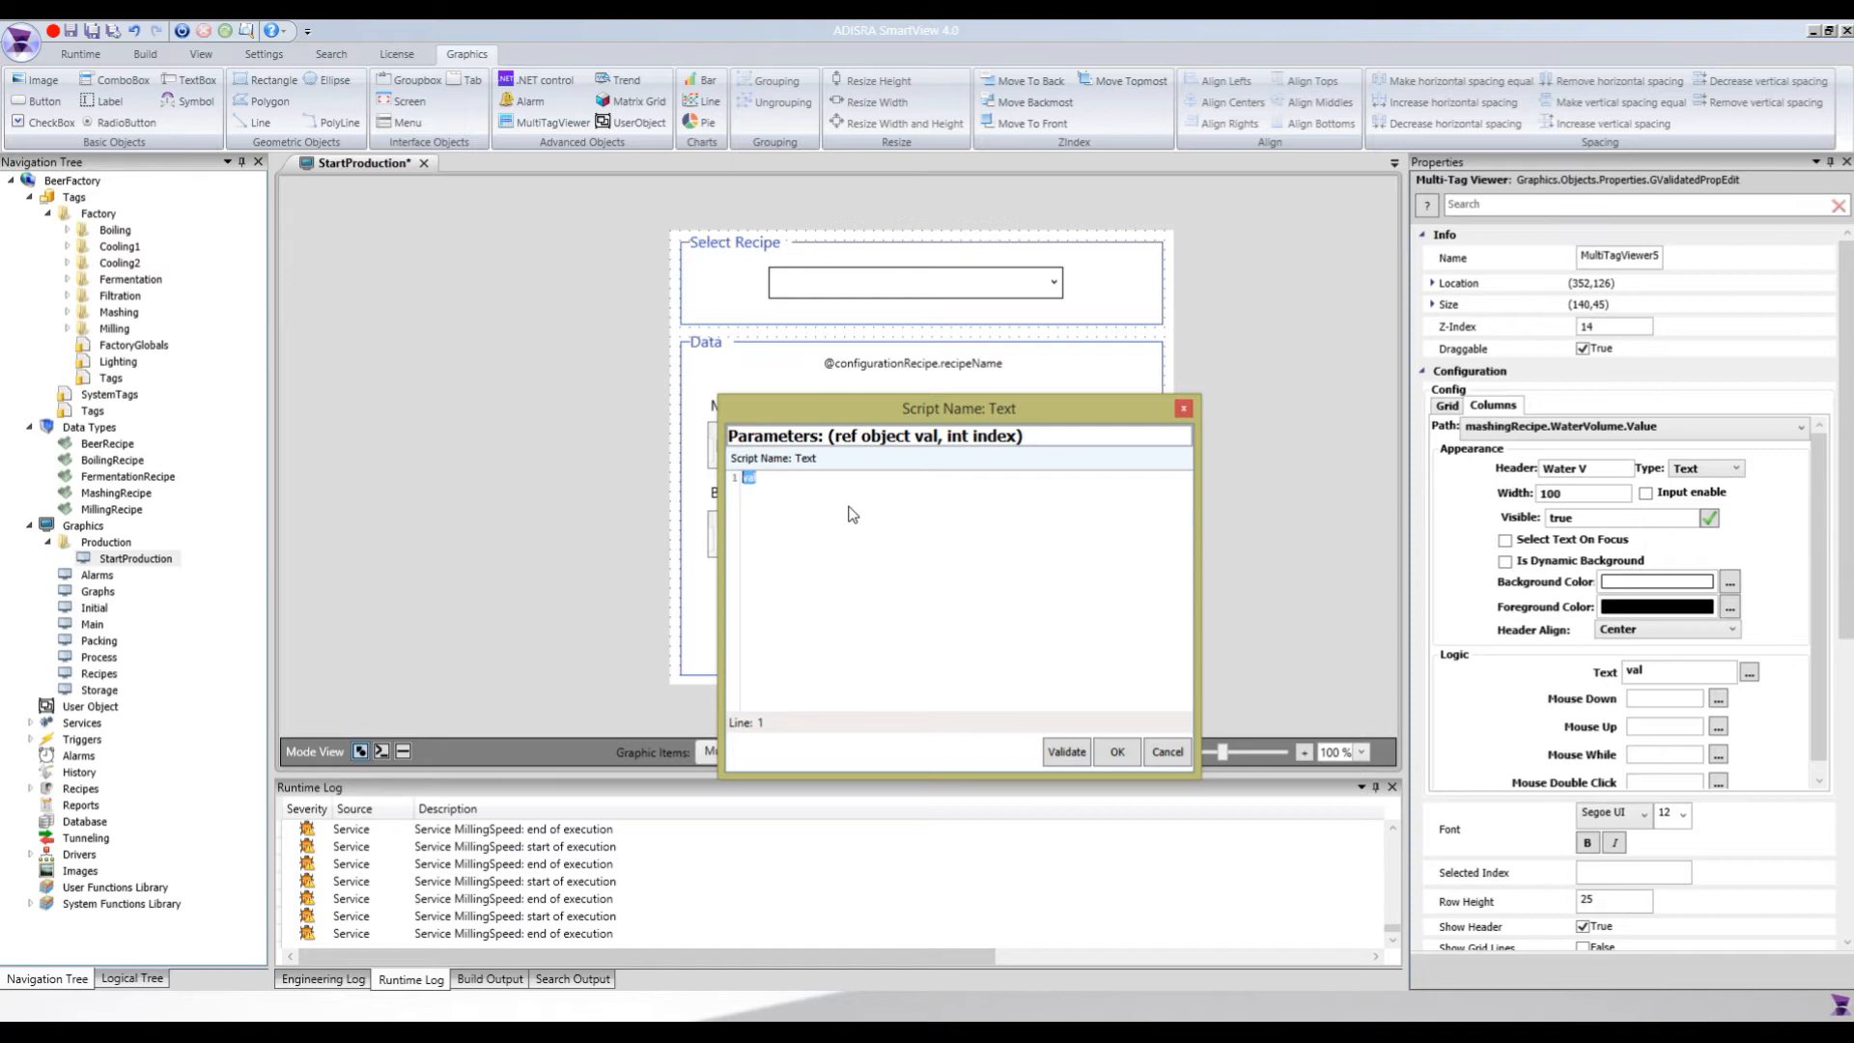
click(850, 506)
click(830, 490)
text(@configurationRecipe.)
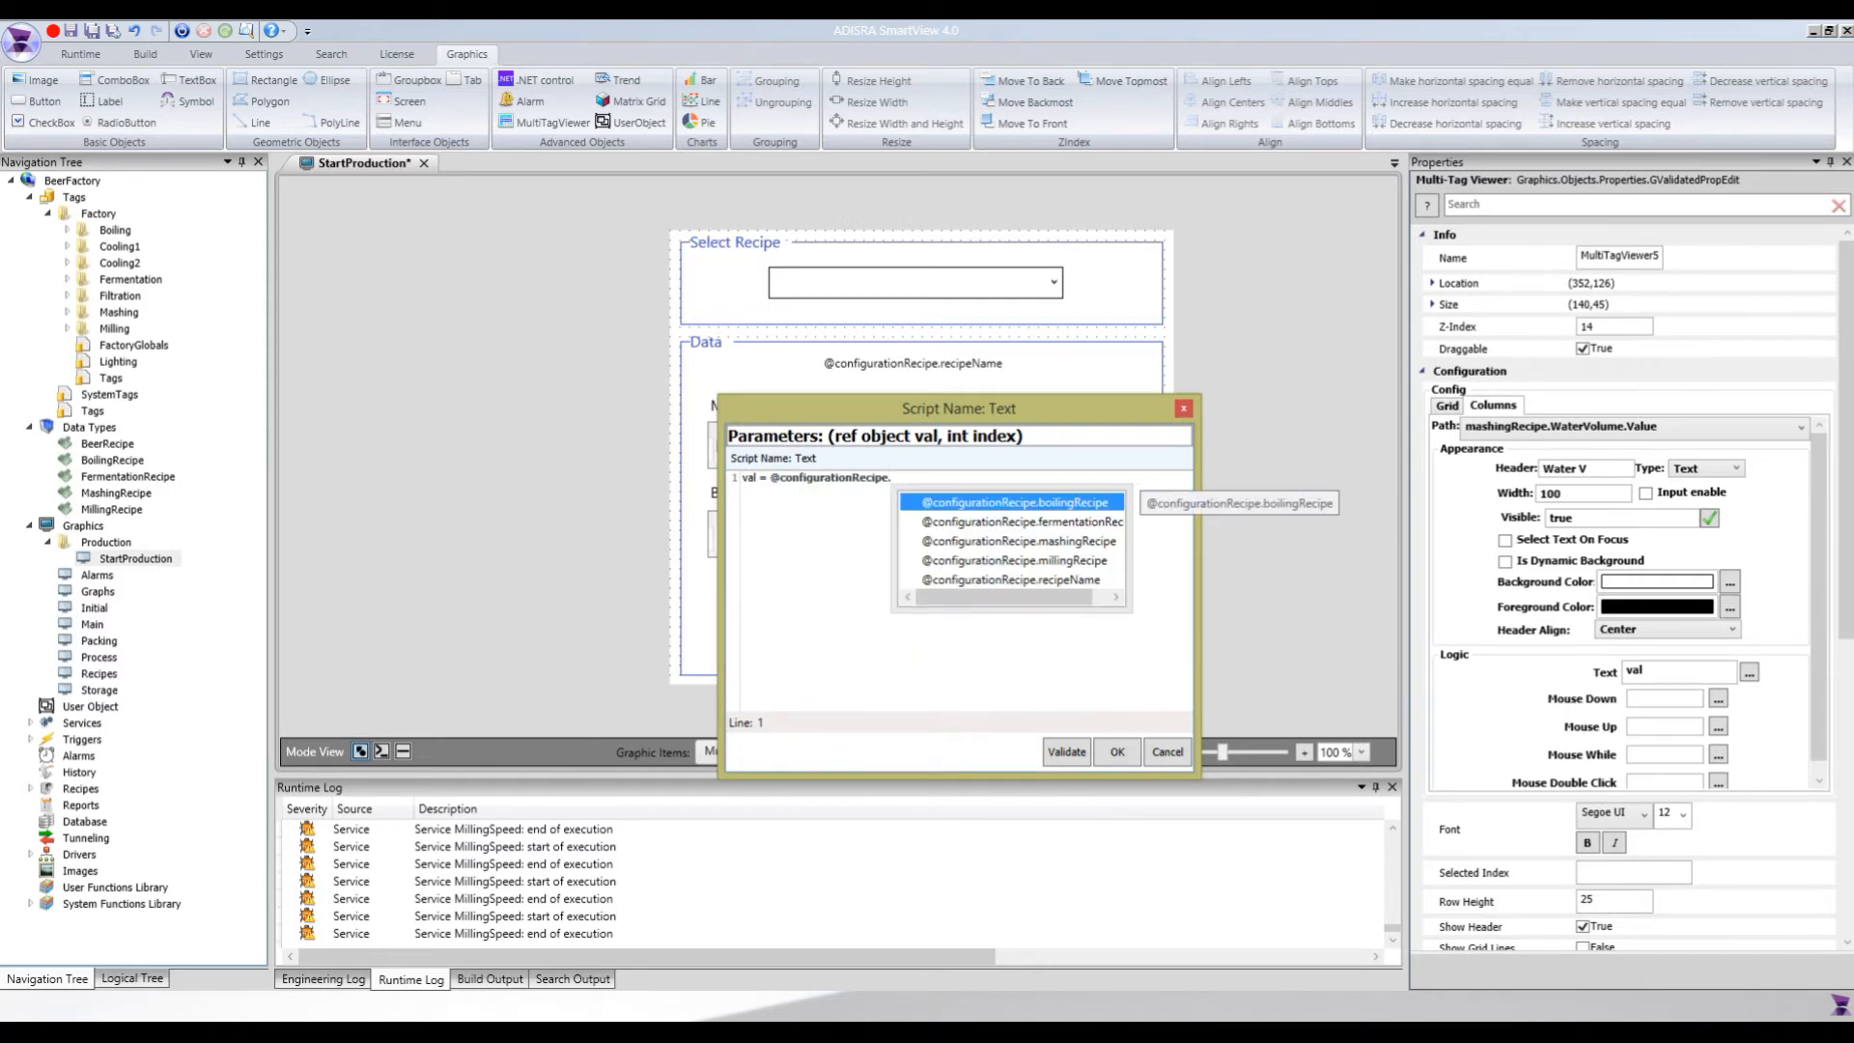
text(as)
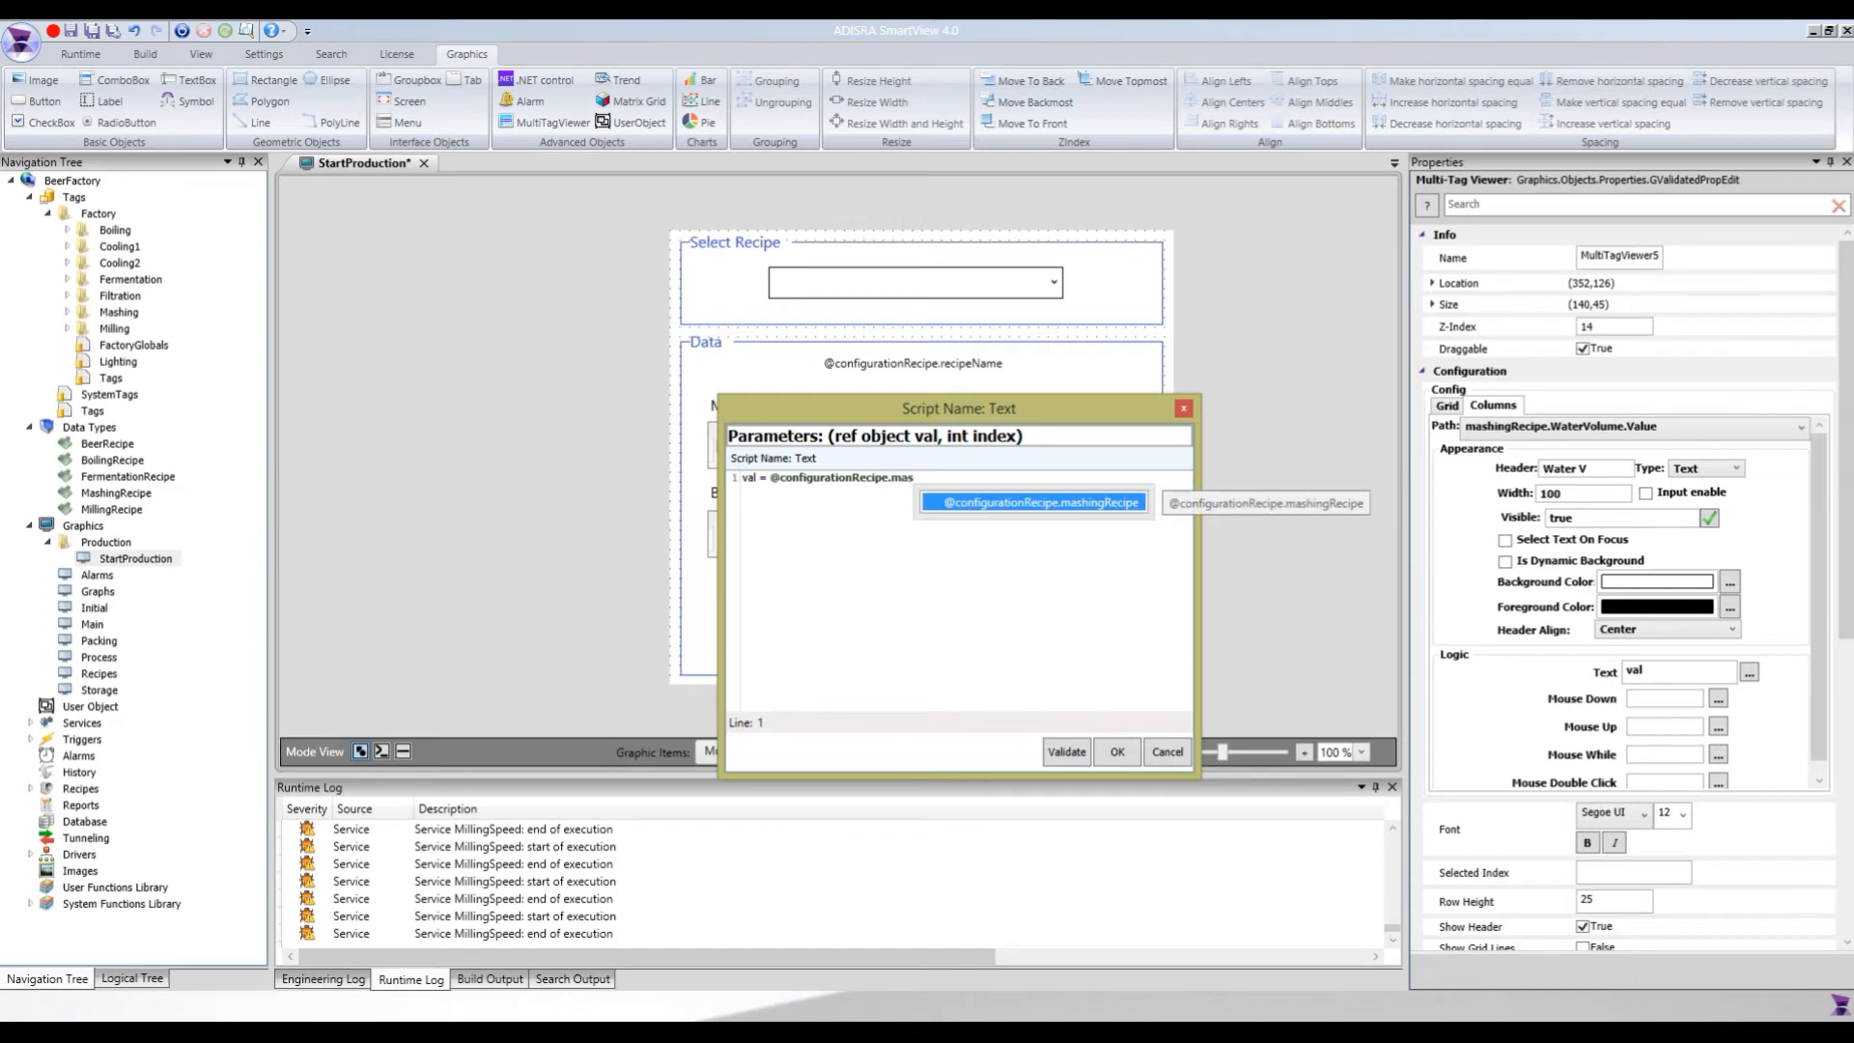
key(Return)
text(.w)
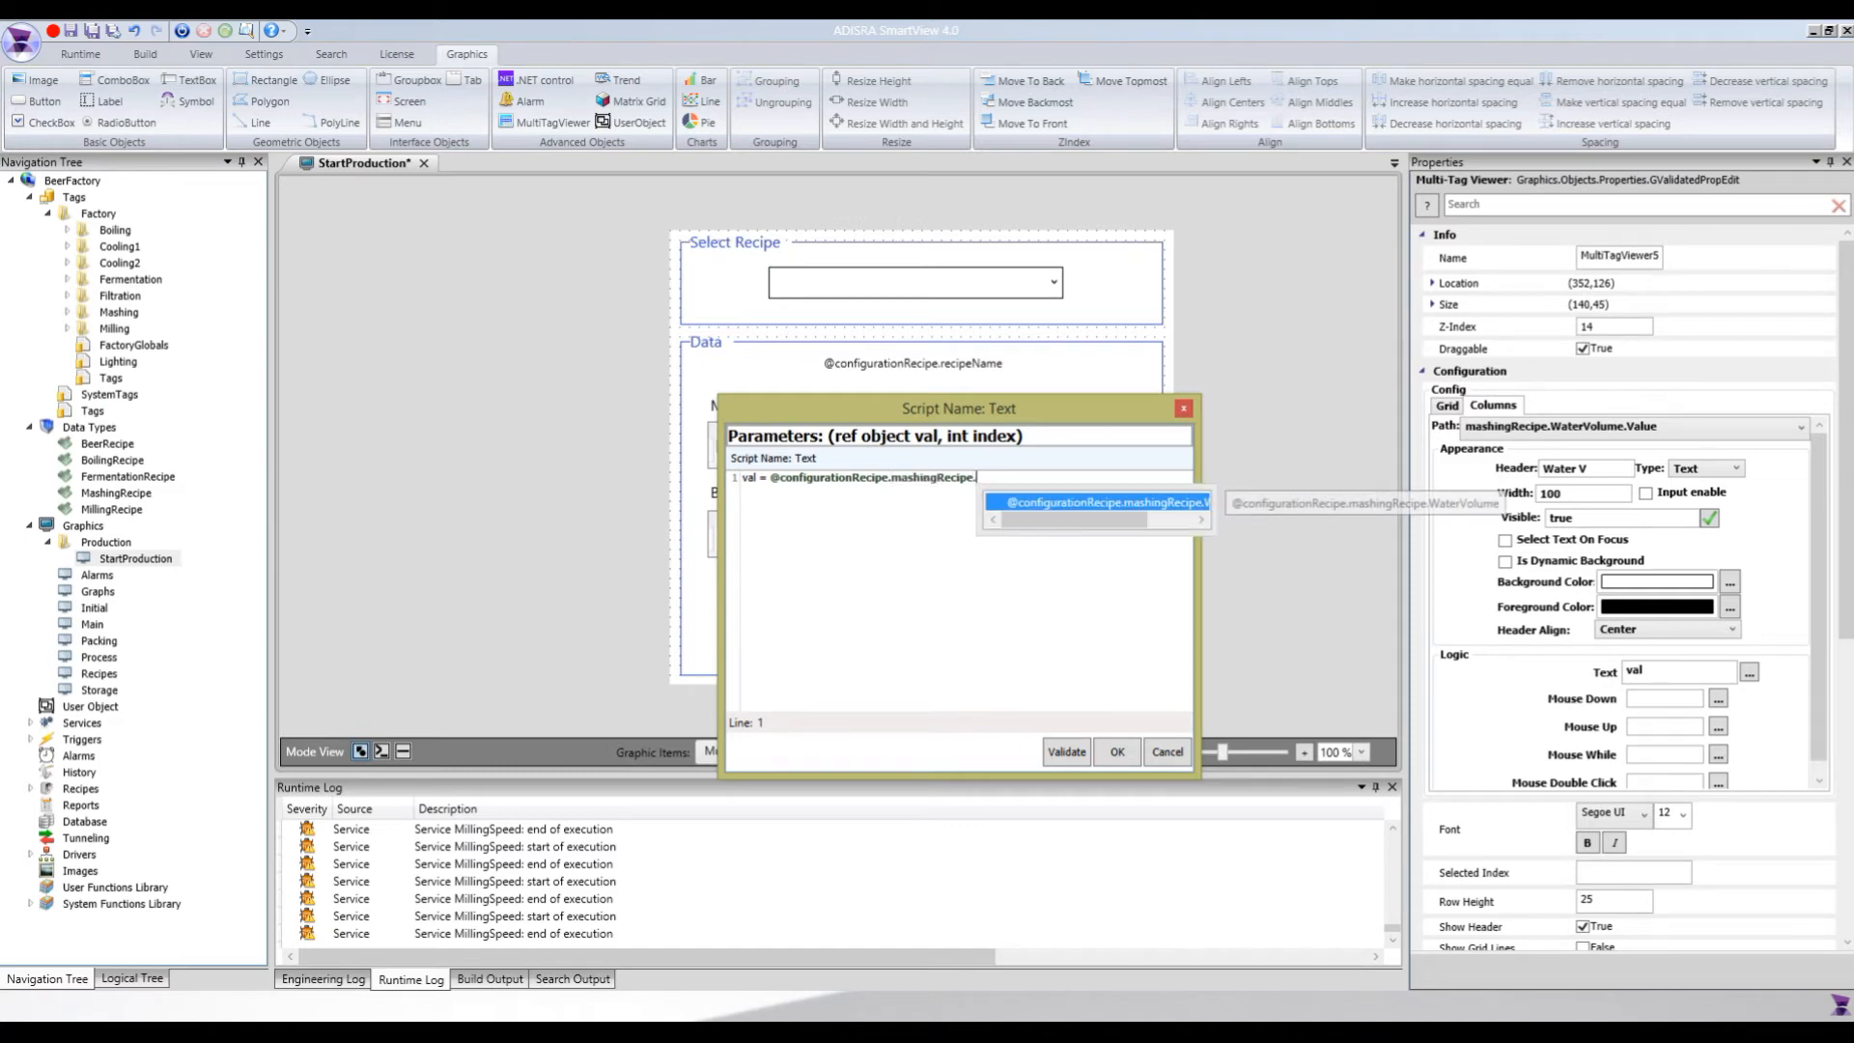
key(Return)
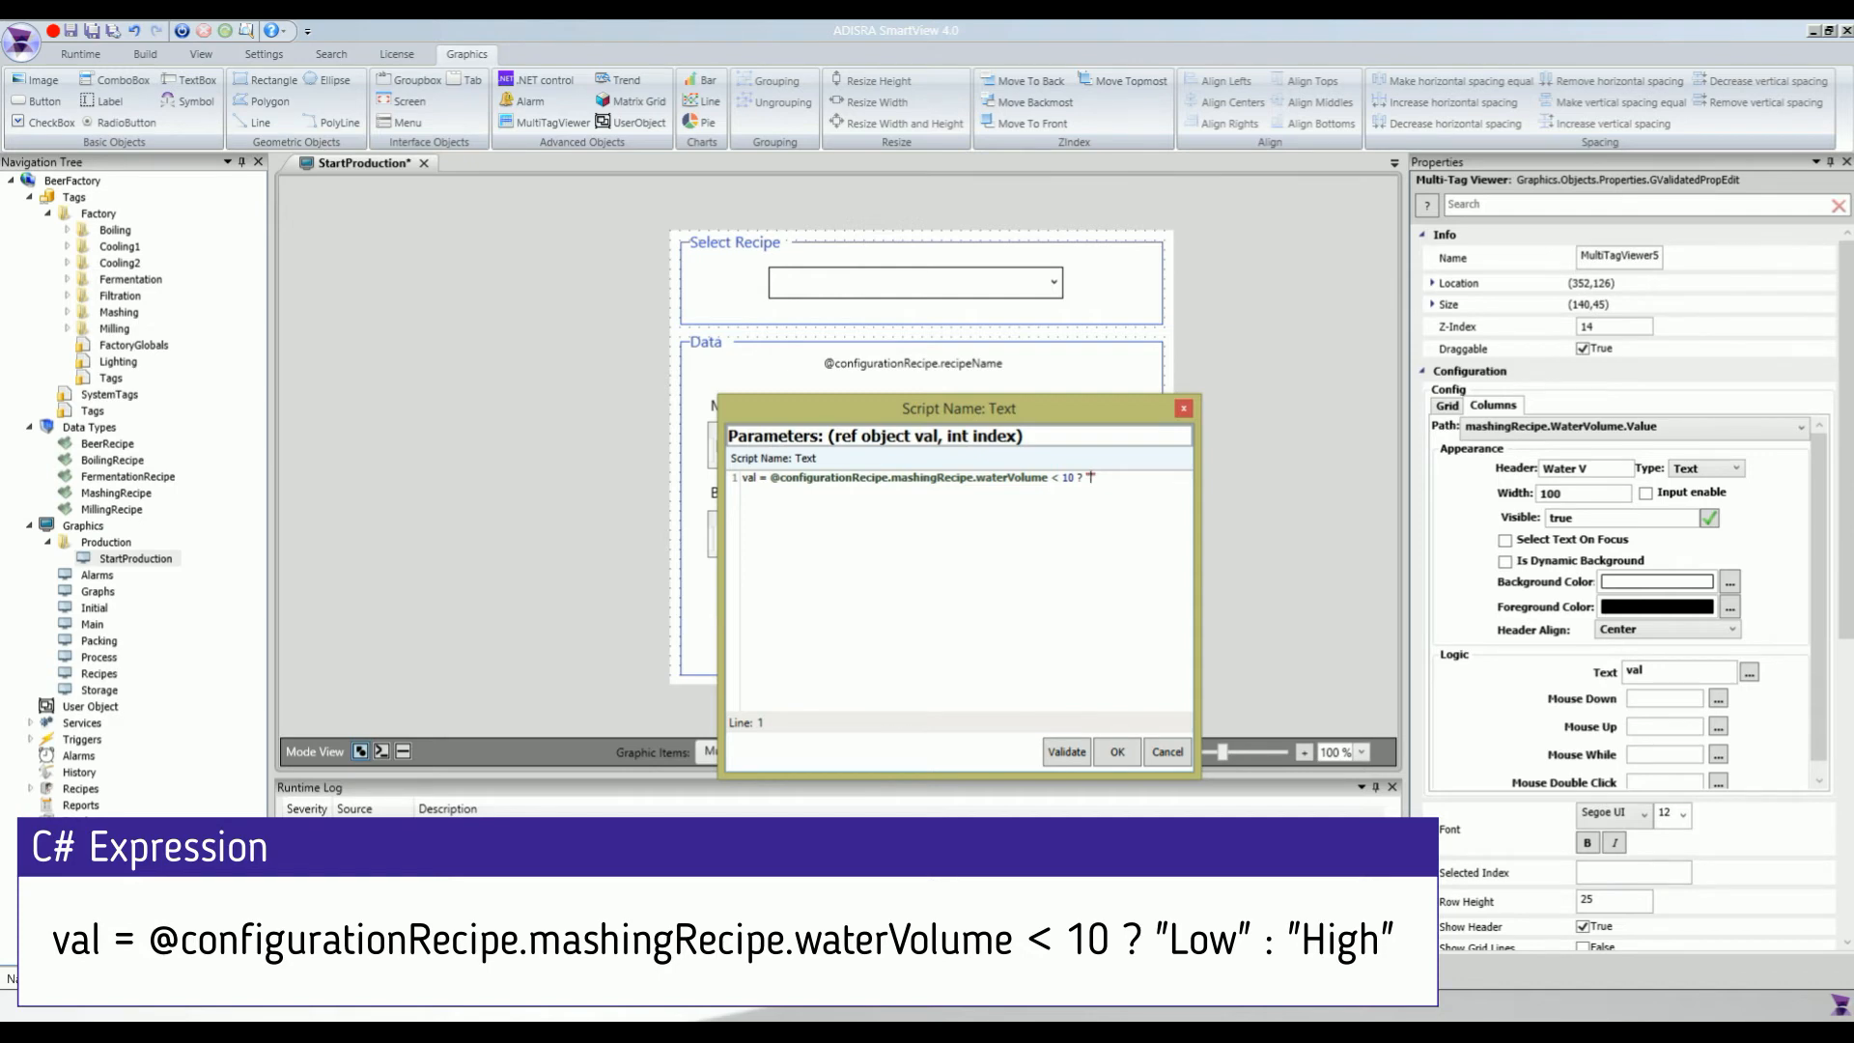
- Complete the script's condition with "Low" : "High" as its two results, validate the script and accept it
text(Low)
text(High)
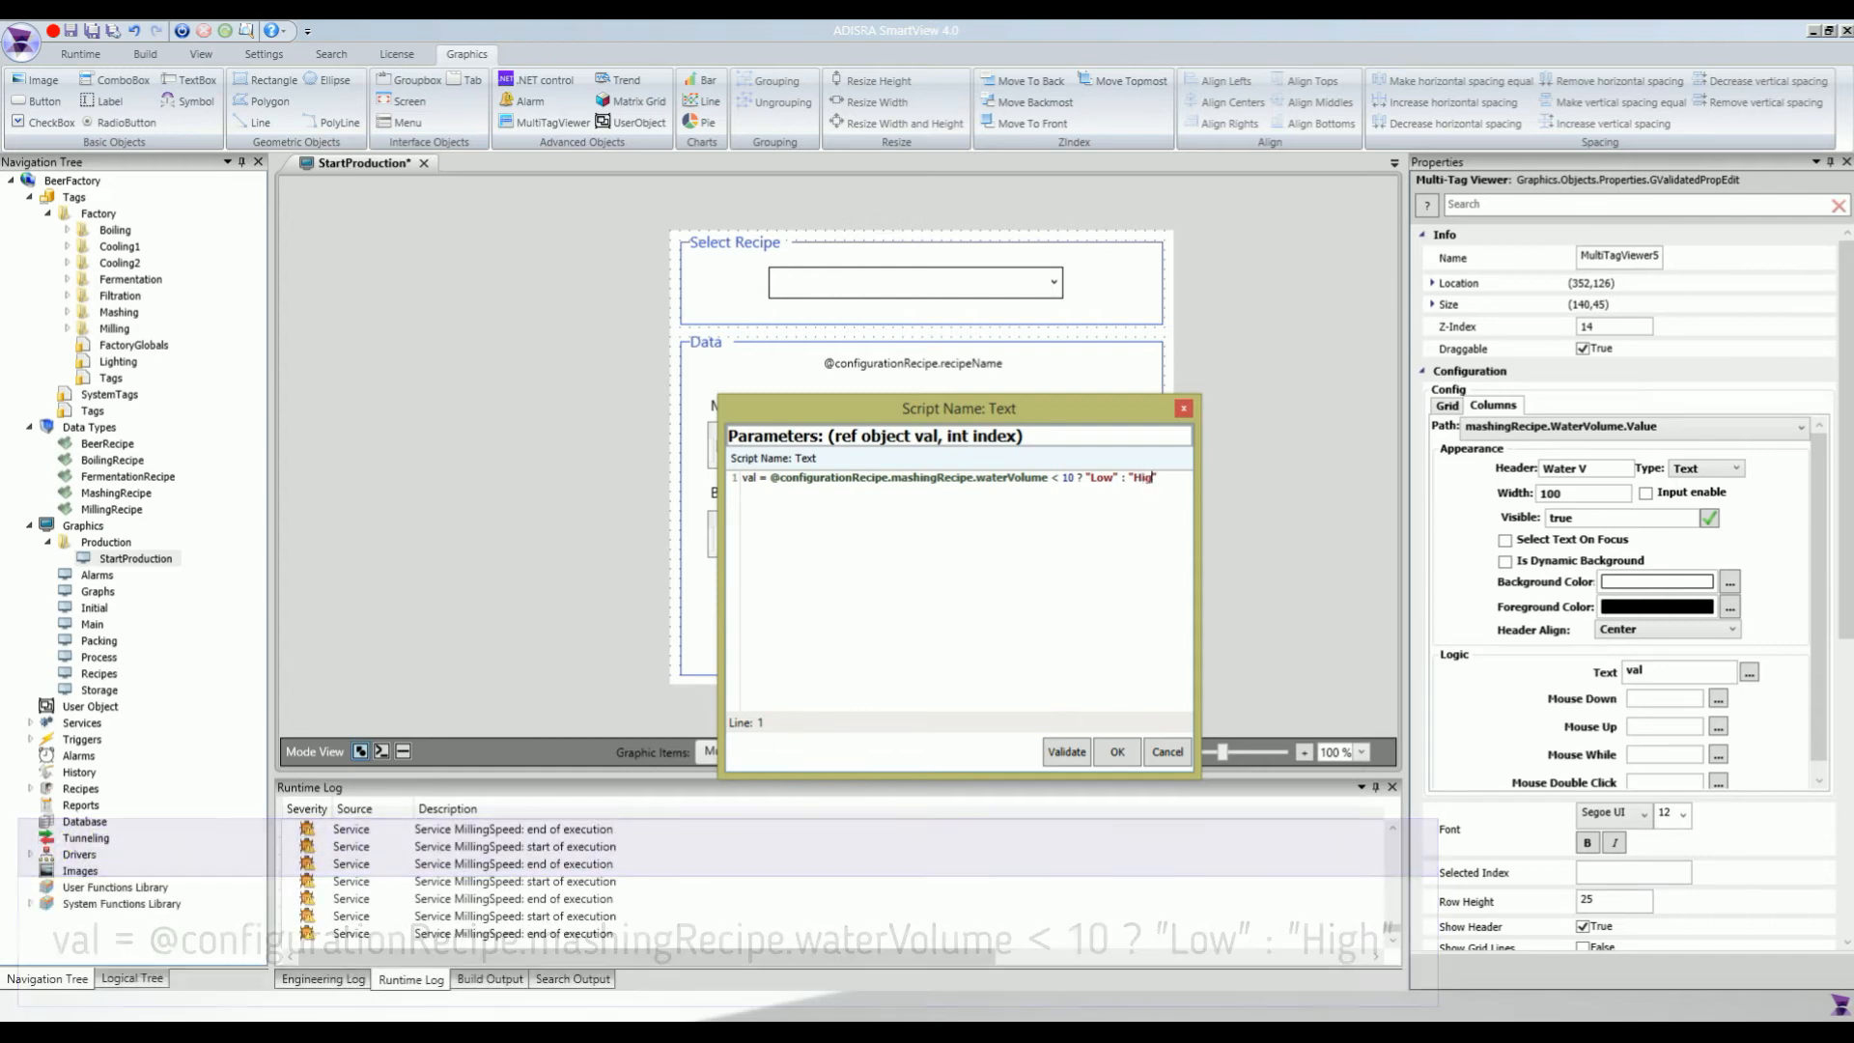
click(1079, 751)
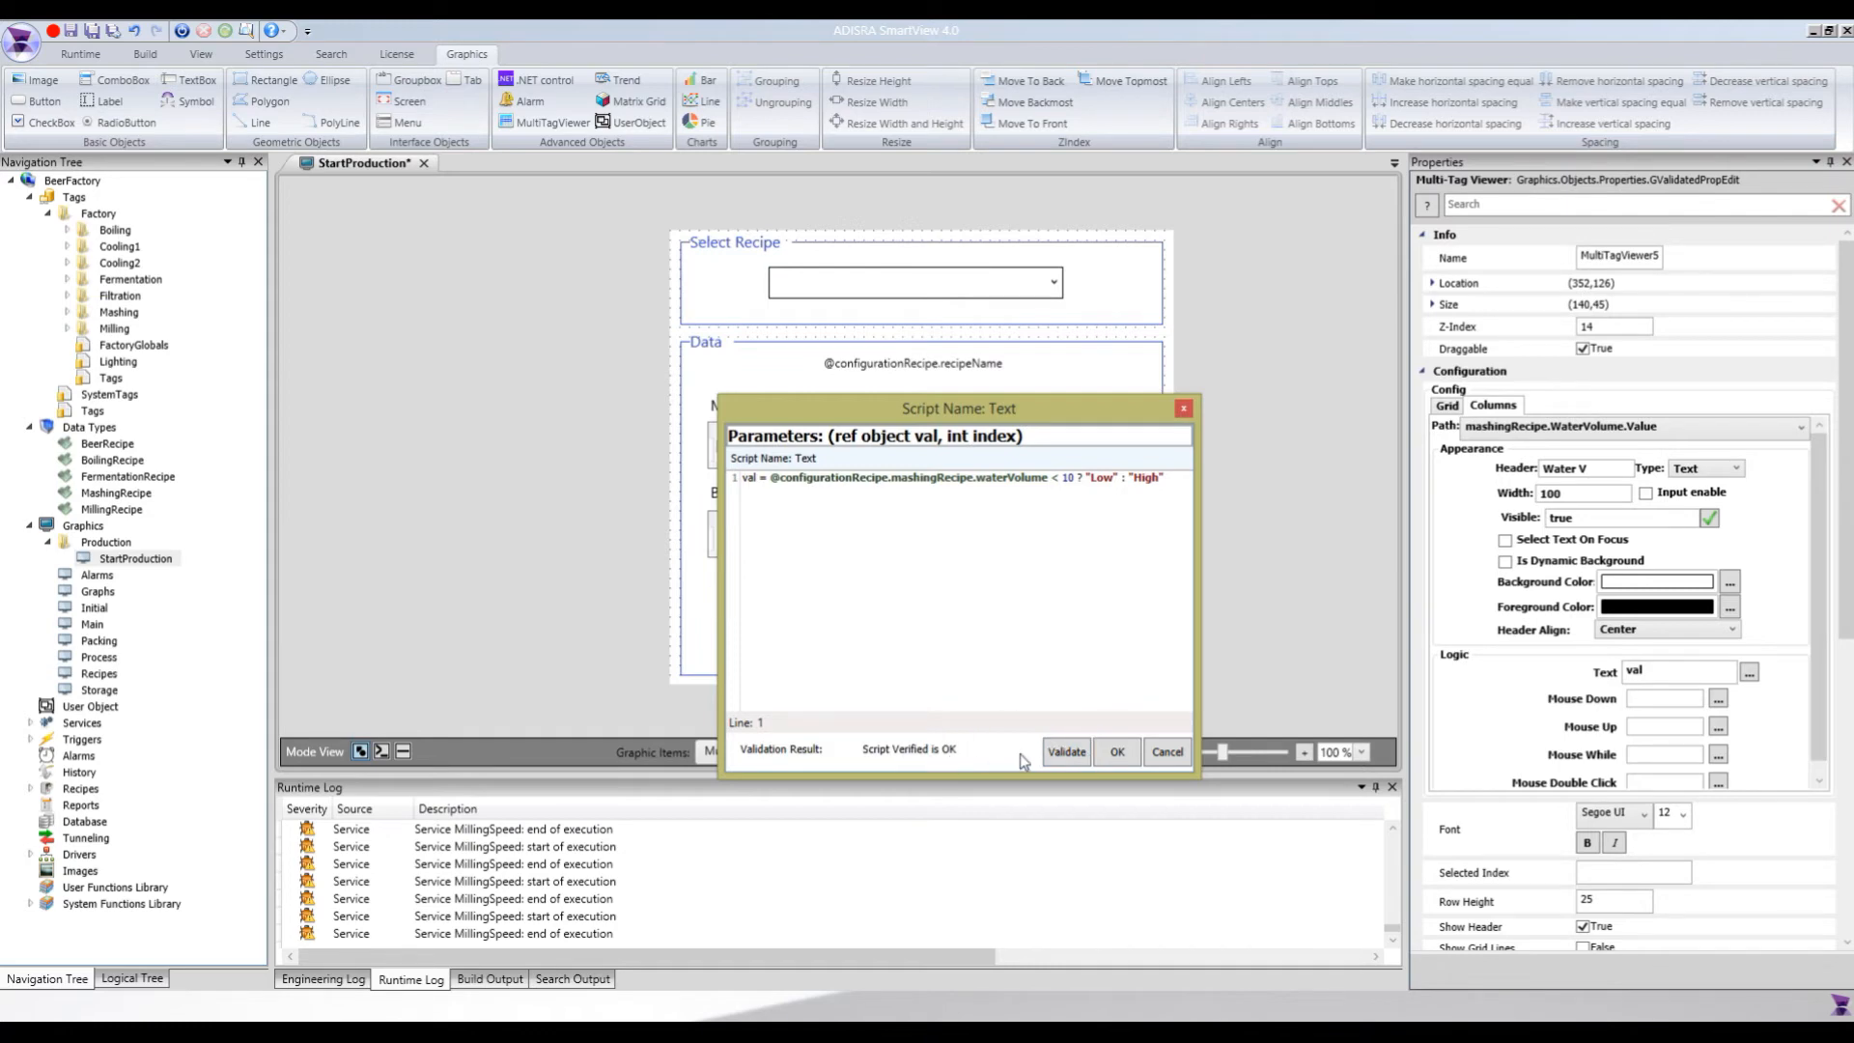
click(1117, 755)
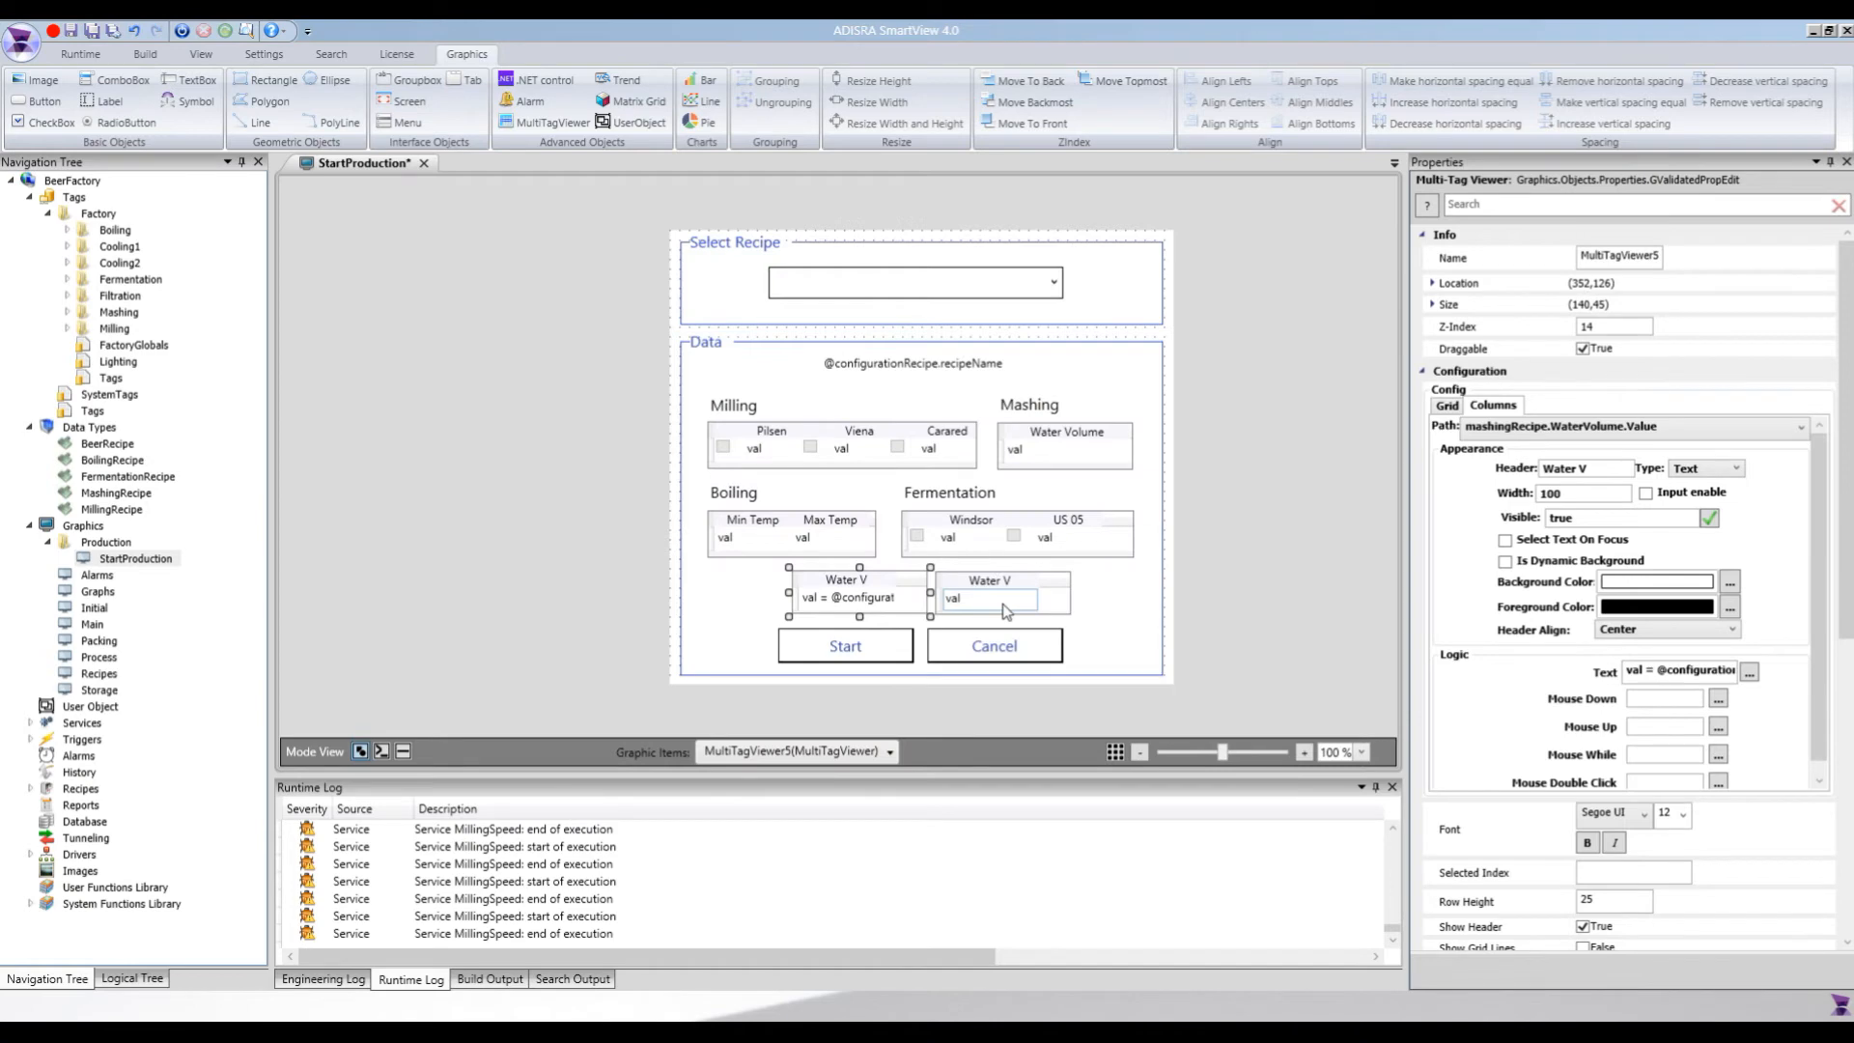
click(1004, 603)
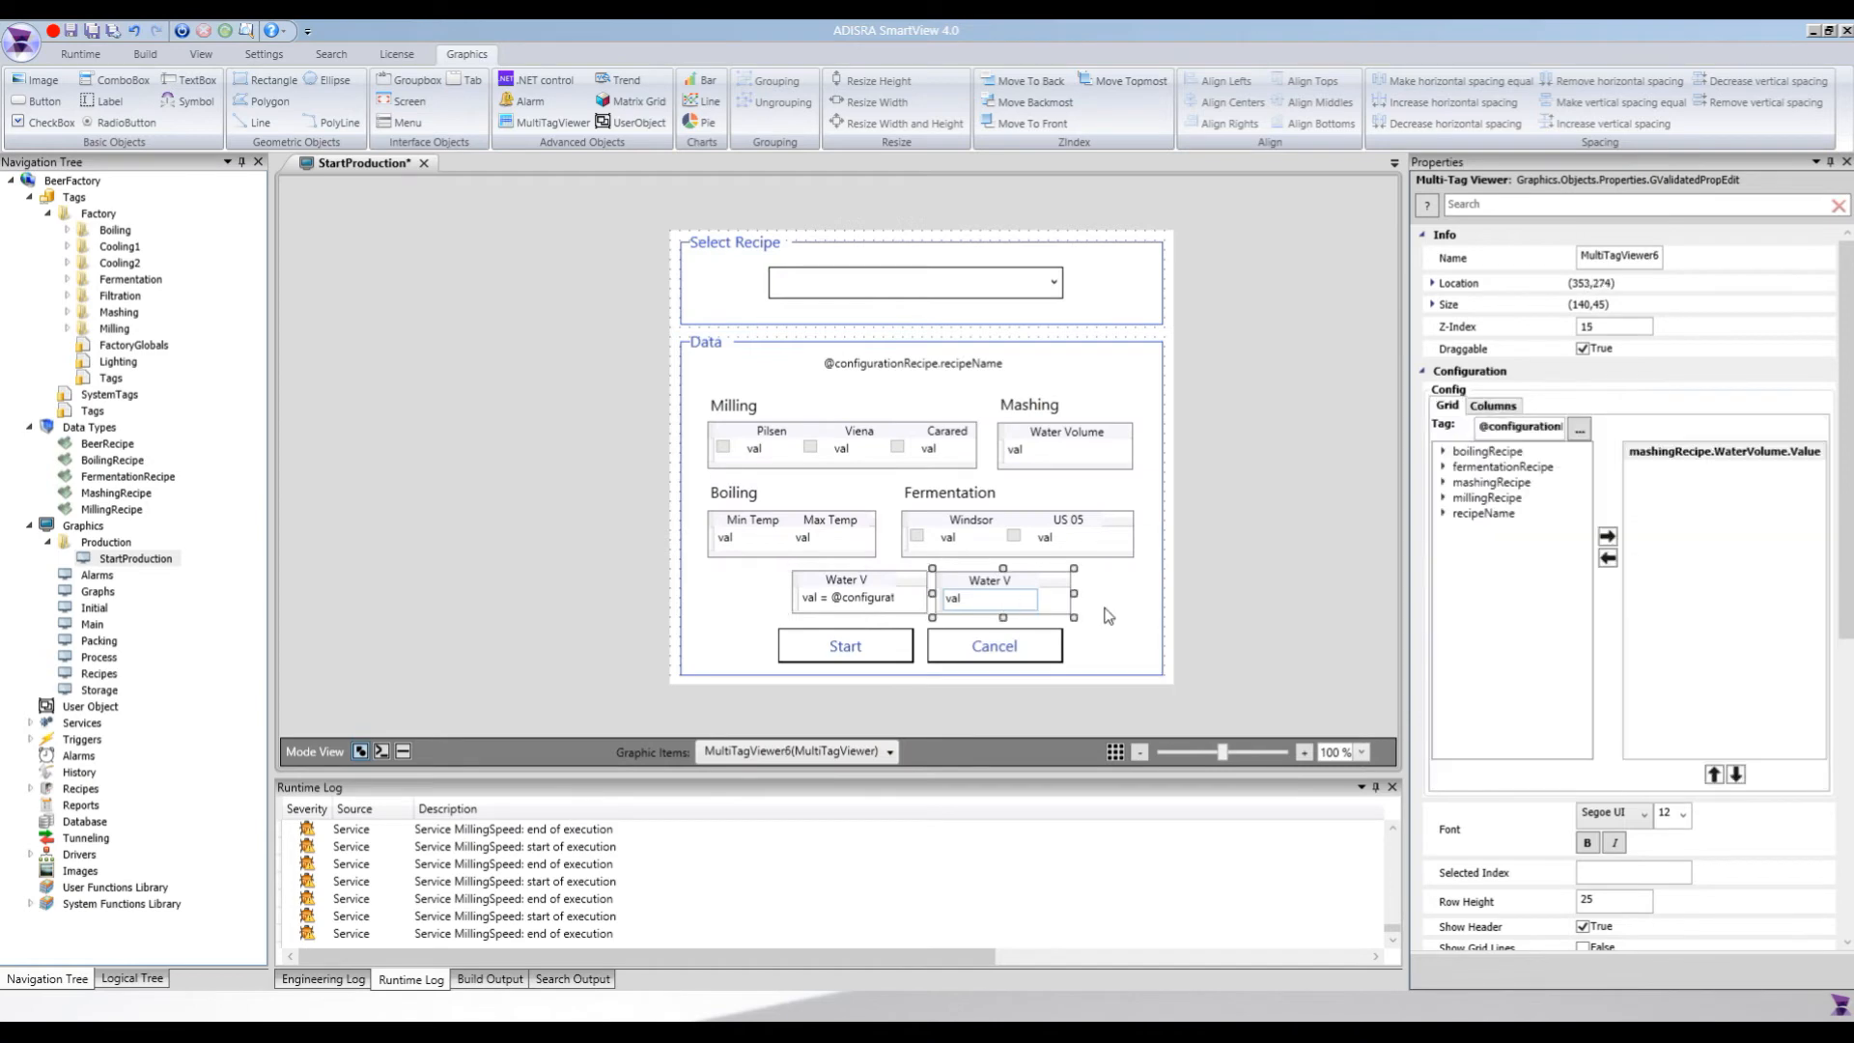
click(1488, 410)
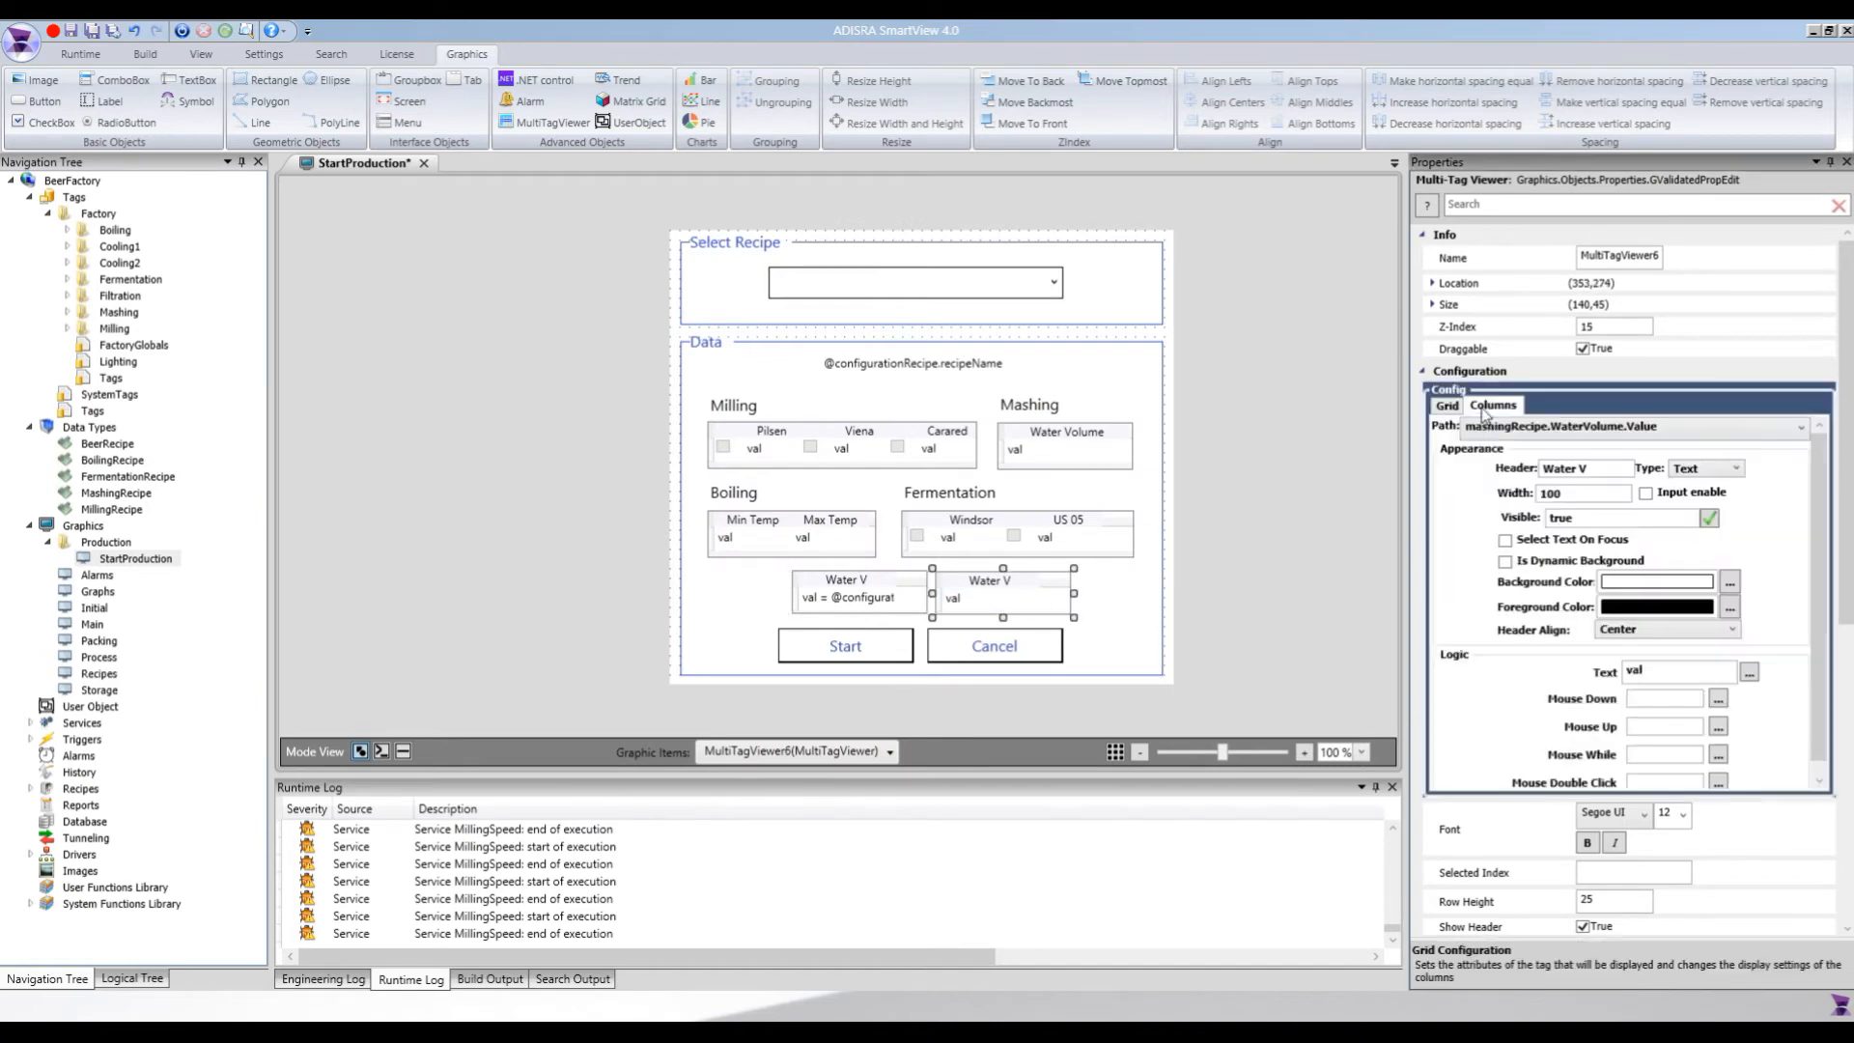
click(1750, 674)
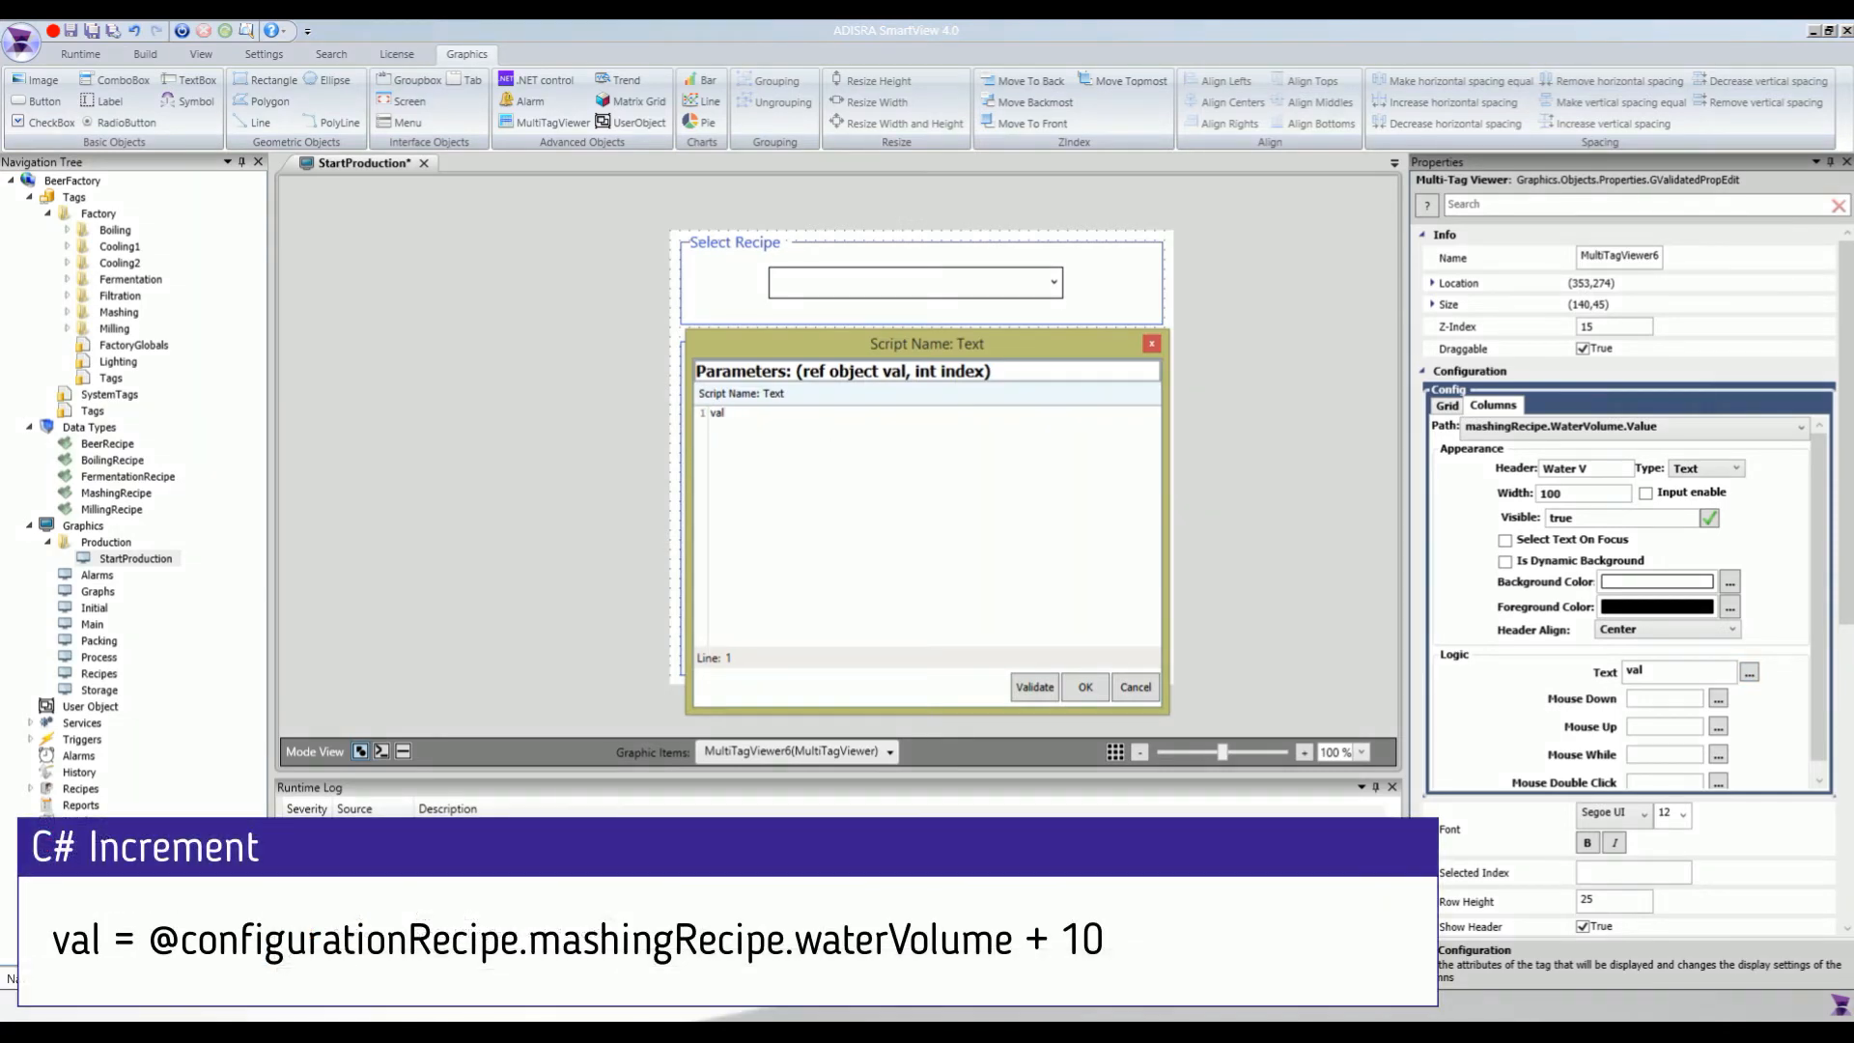
text(= @con)
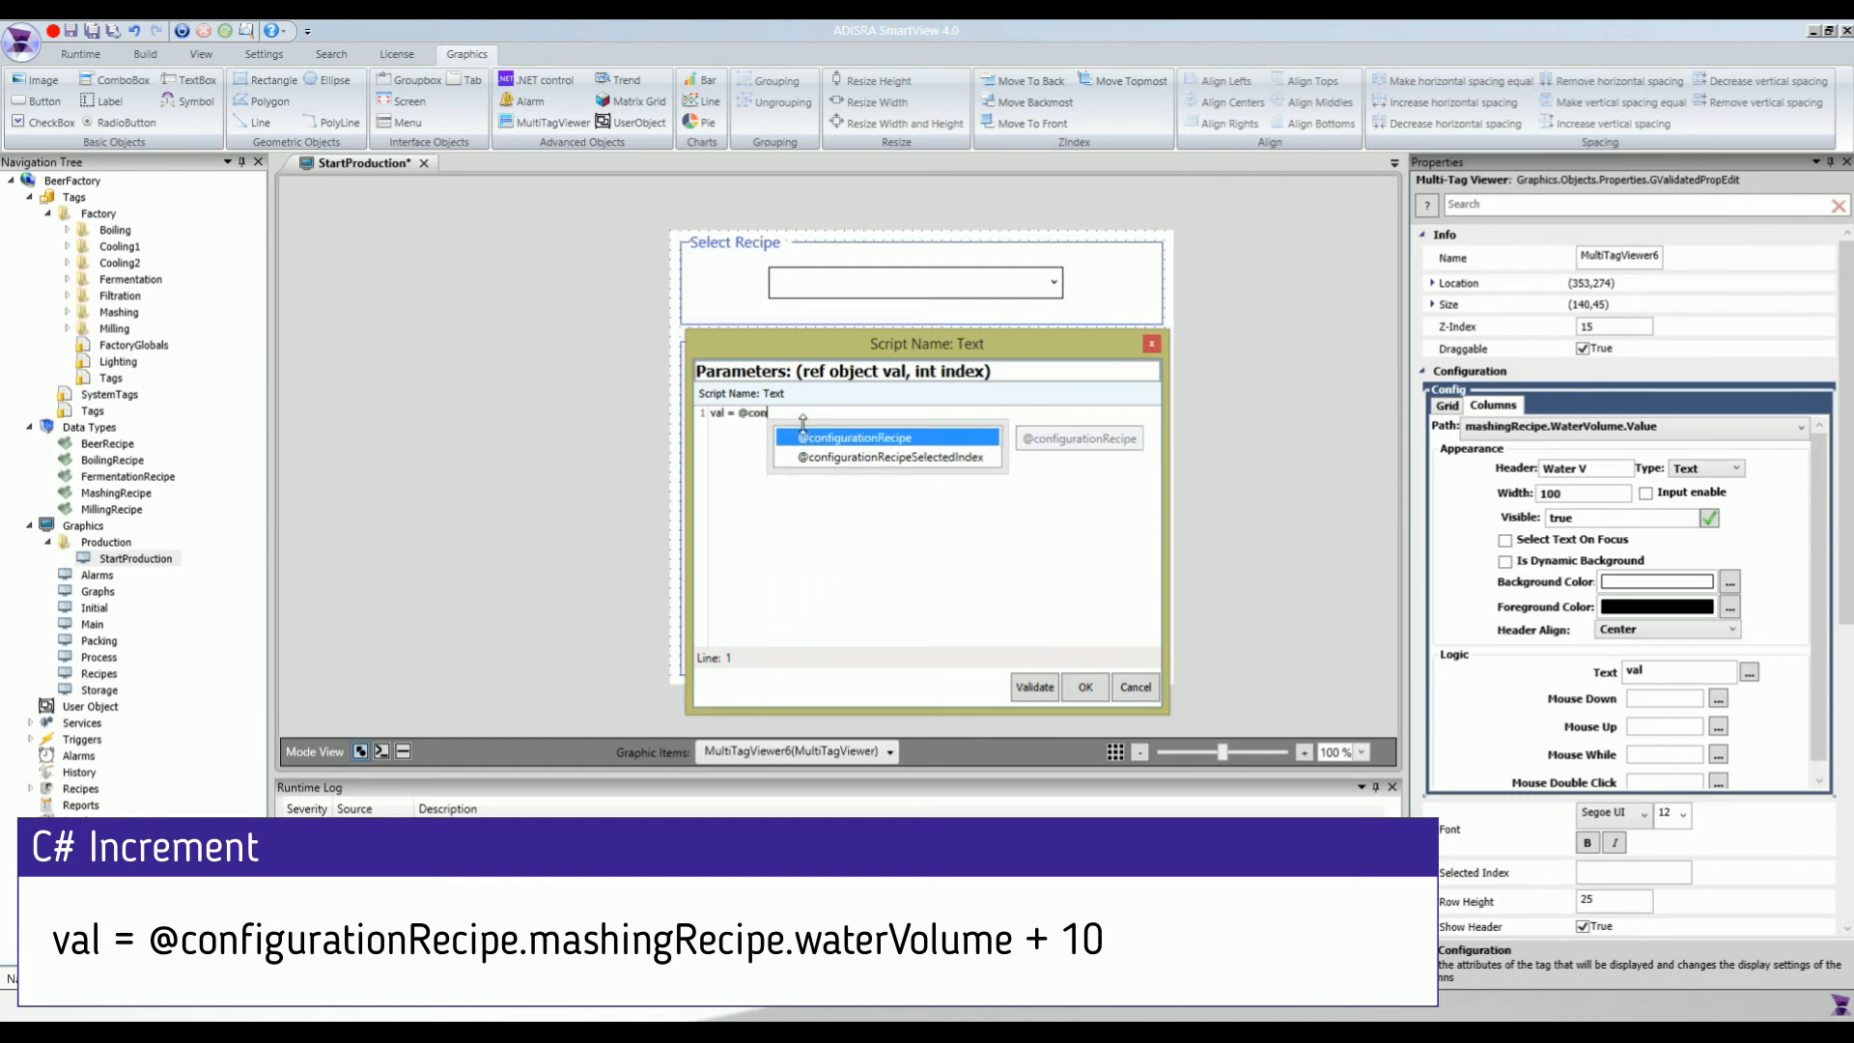
text(figurationRecipe.mashingRecipe.wa)
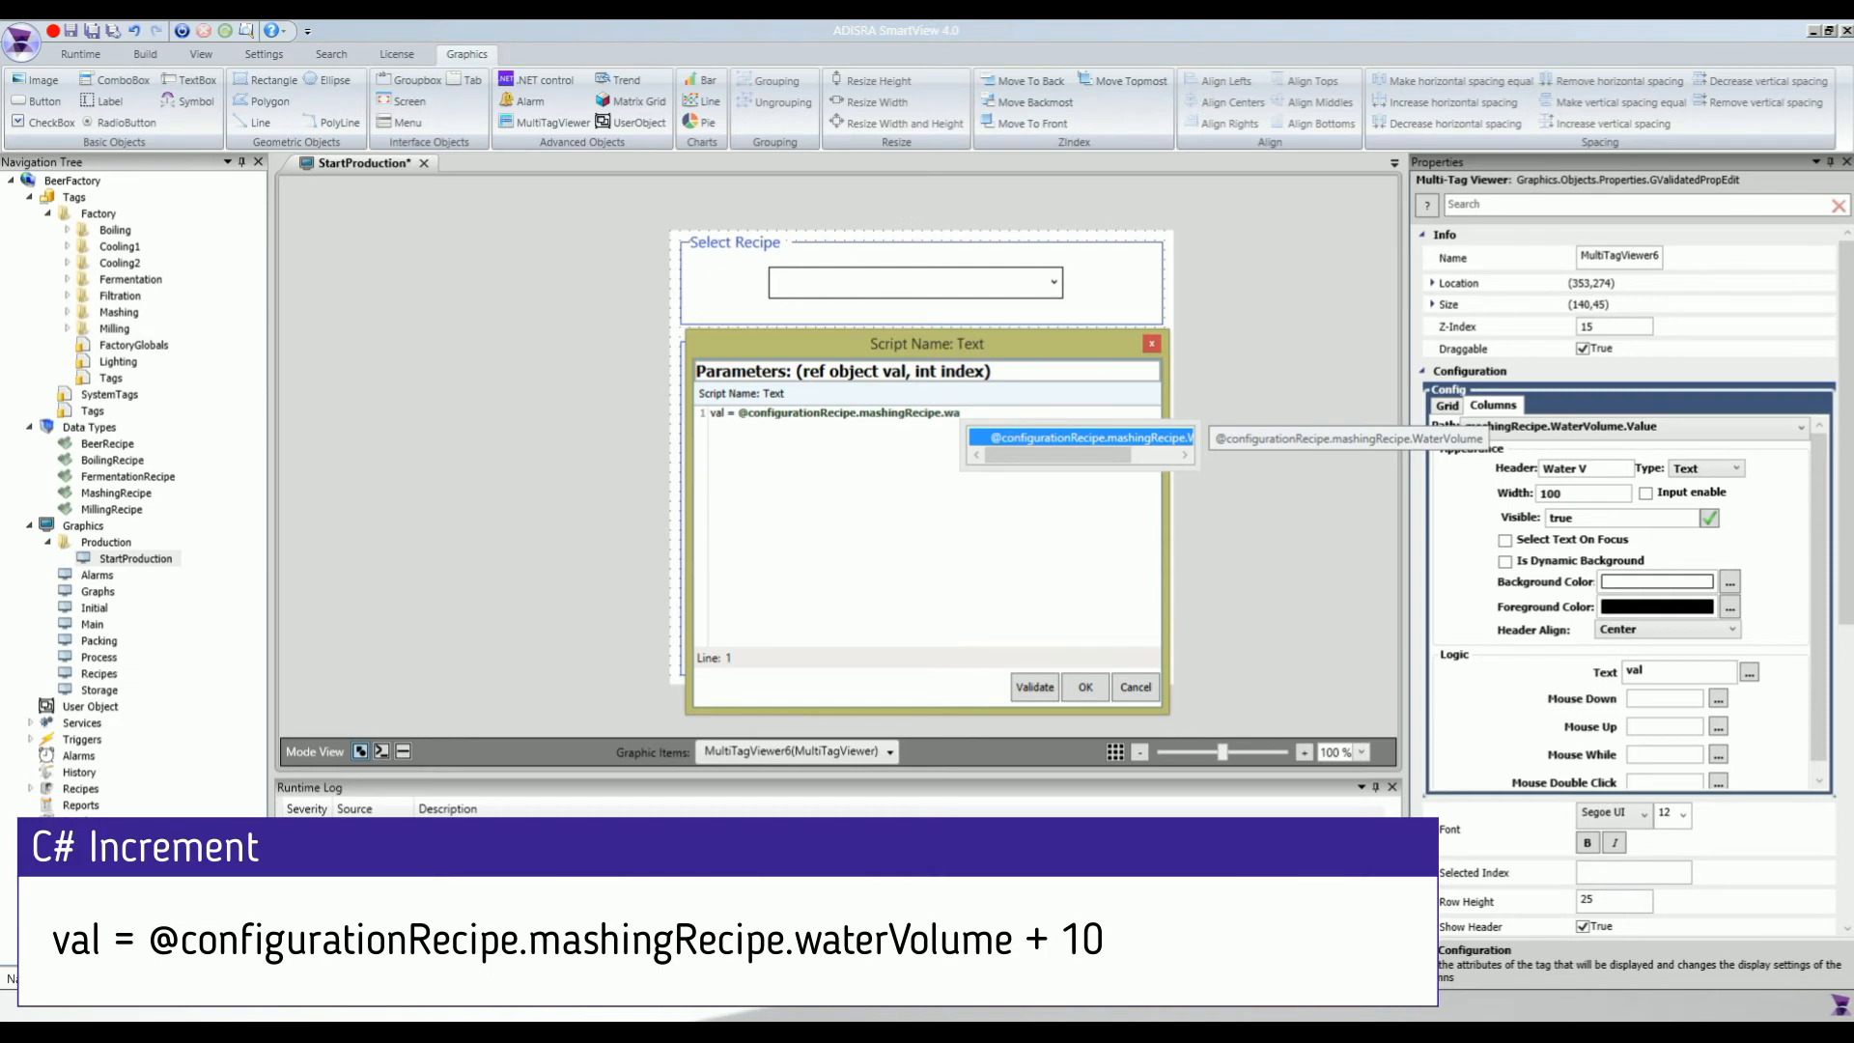
key(Return)
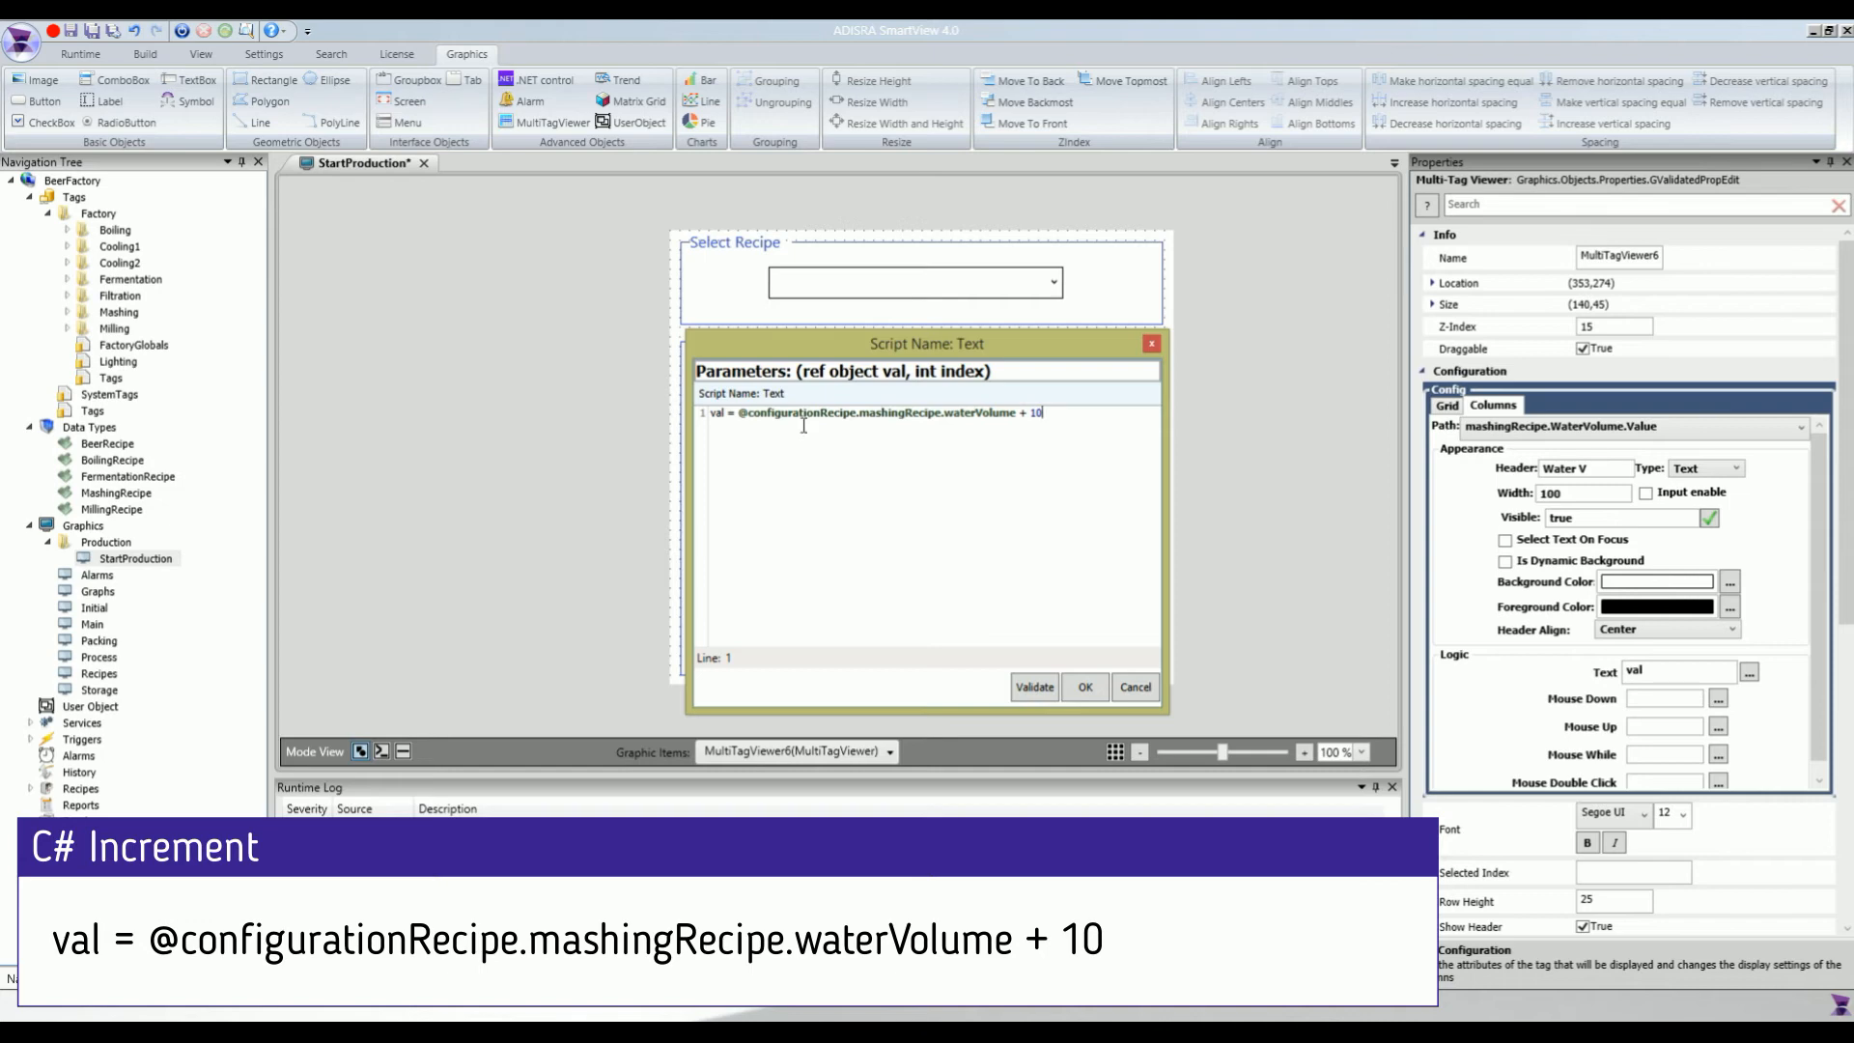
click(1031, 687)
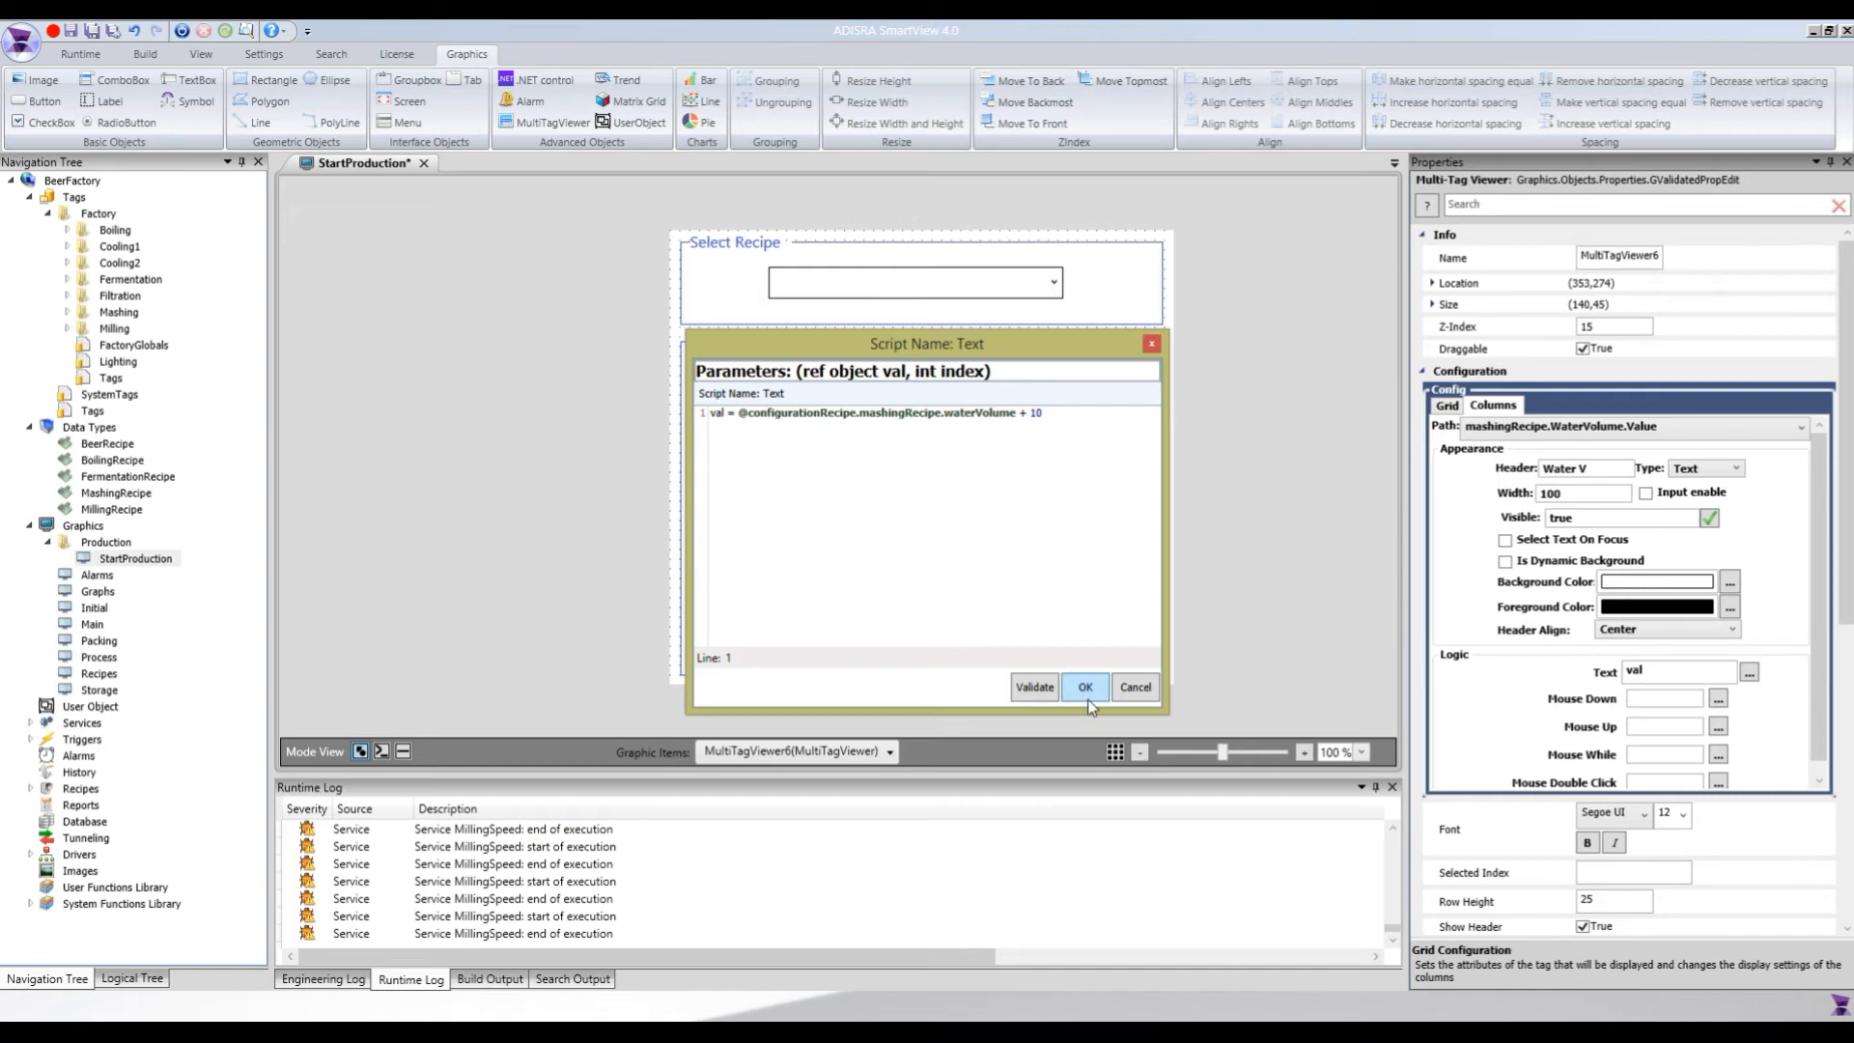
click(1054, 689)
key(Return)
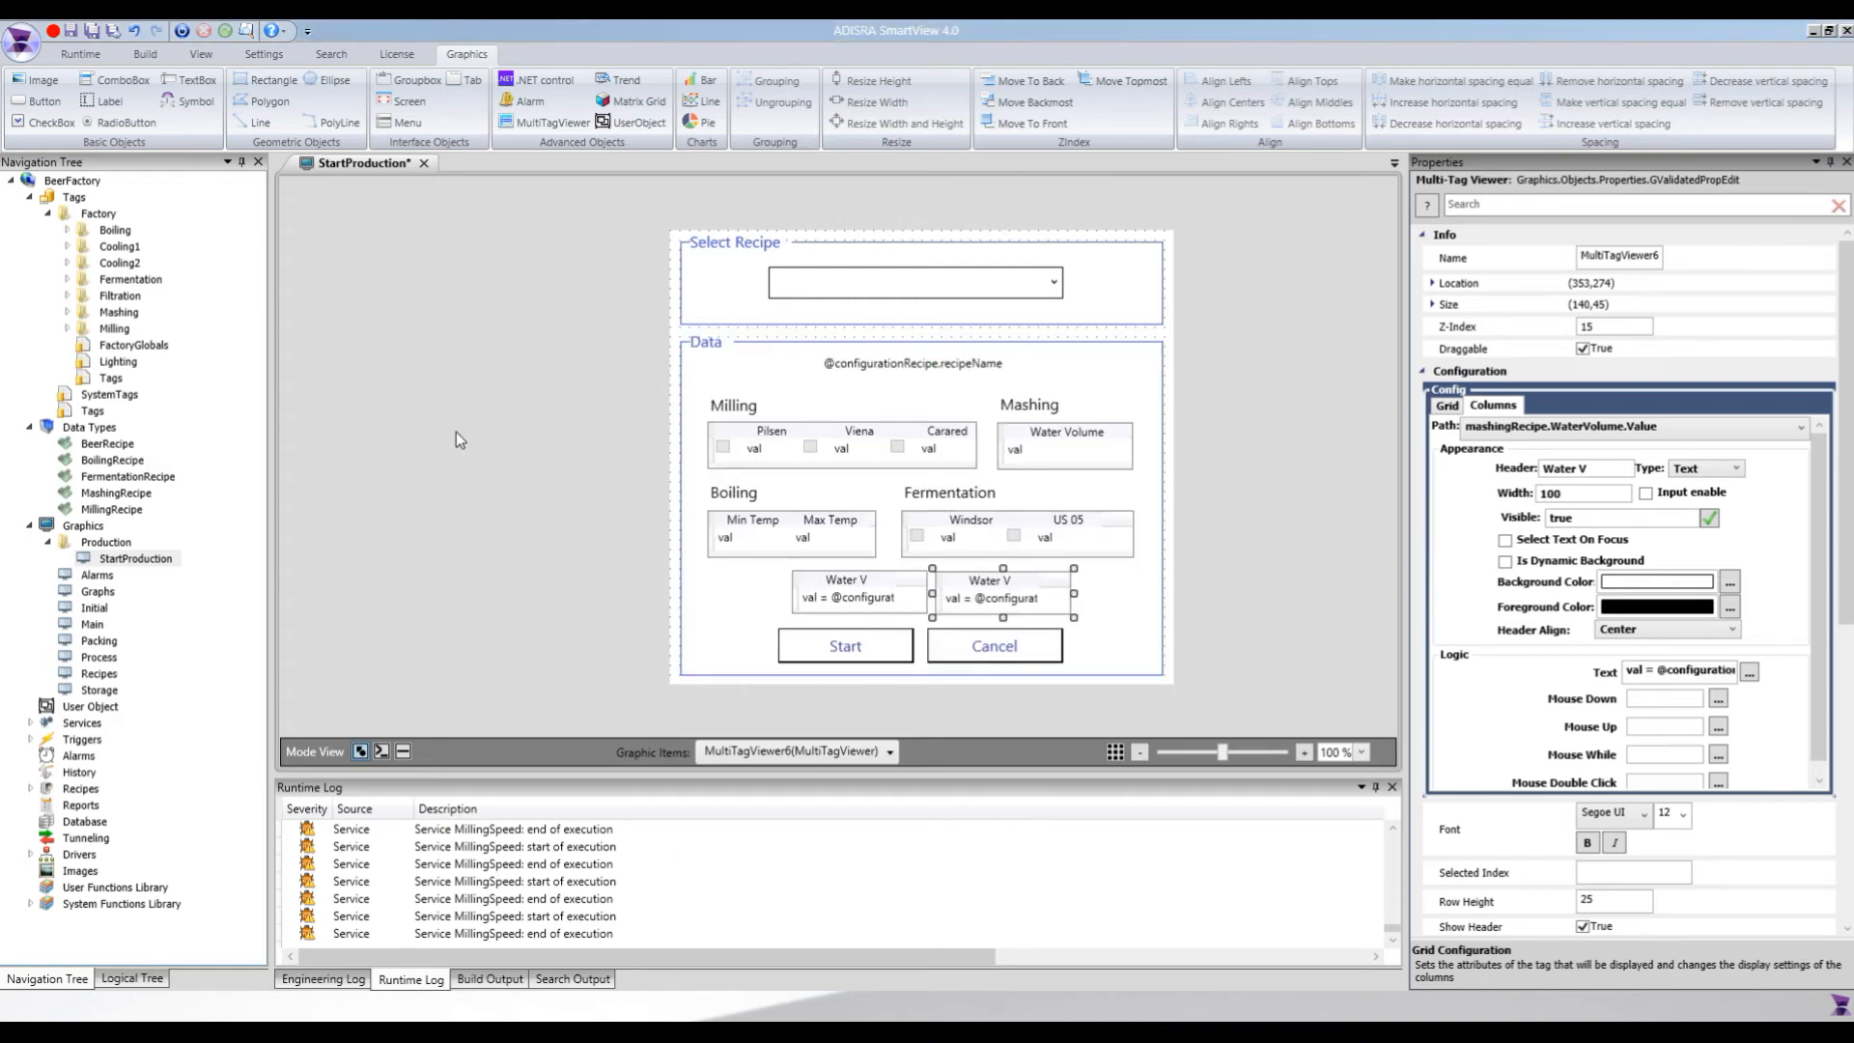
- Save the StartProduction screen with both Water V viewers and run the project again
key(ctrl+s)
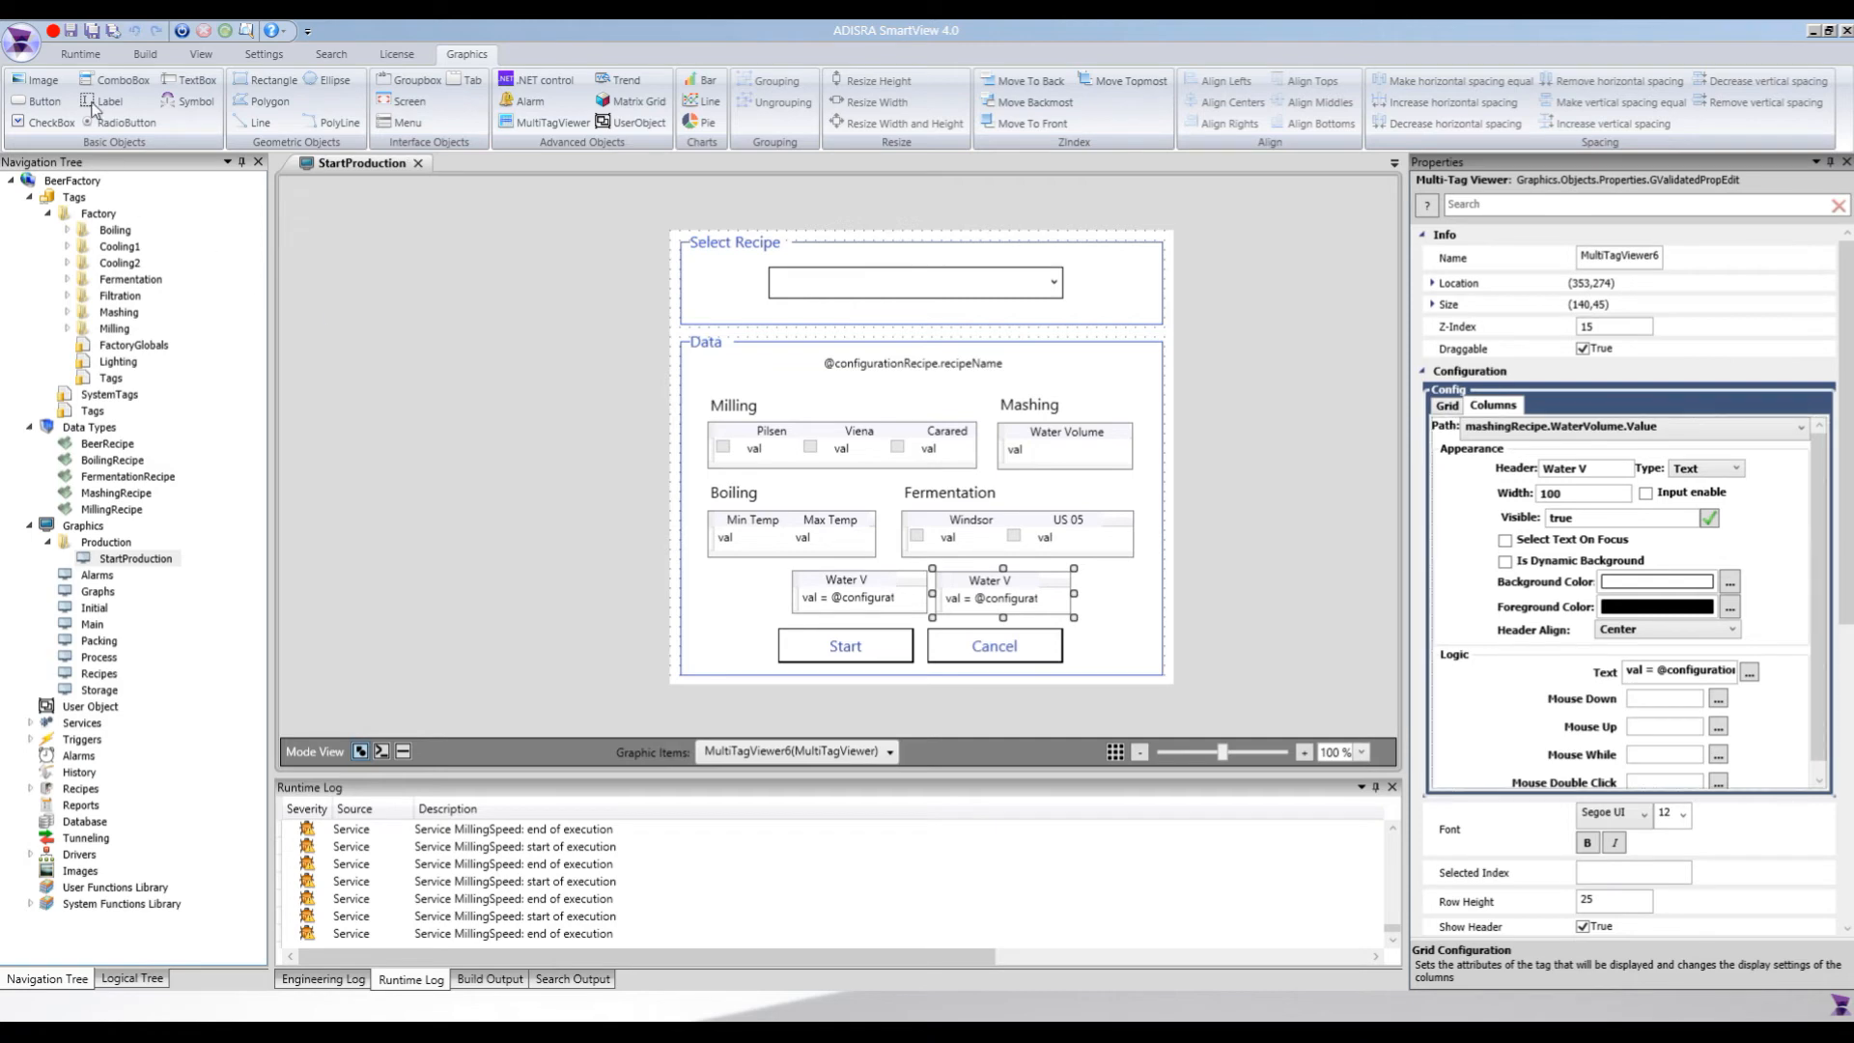
click(95, 56)
click(28, 94)
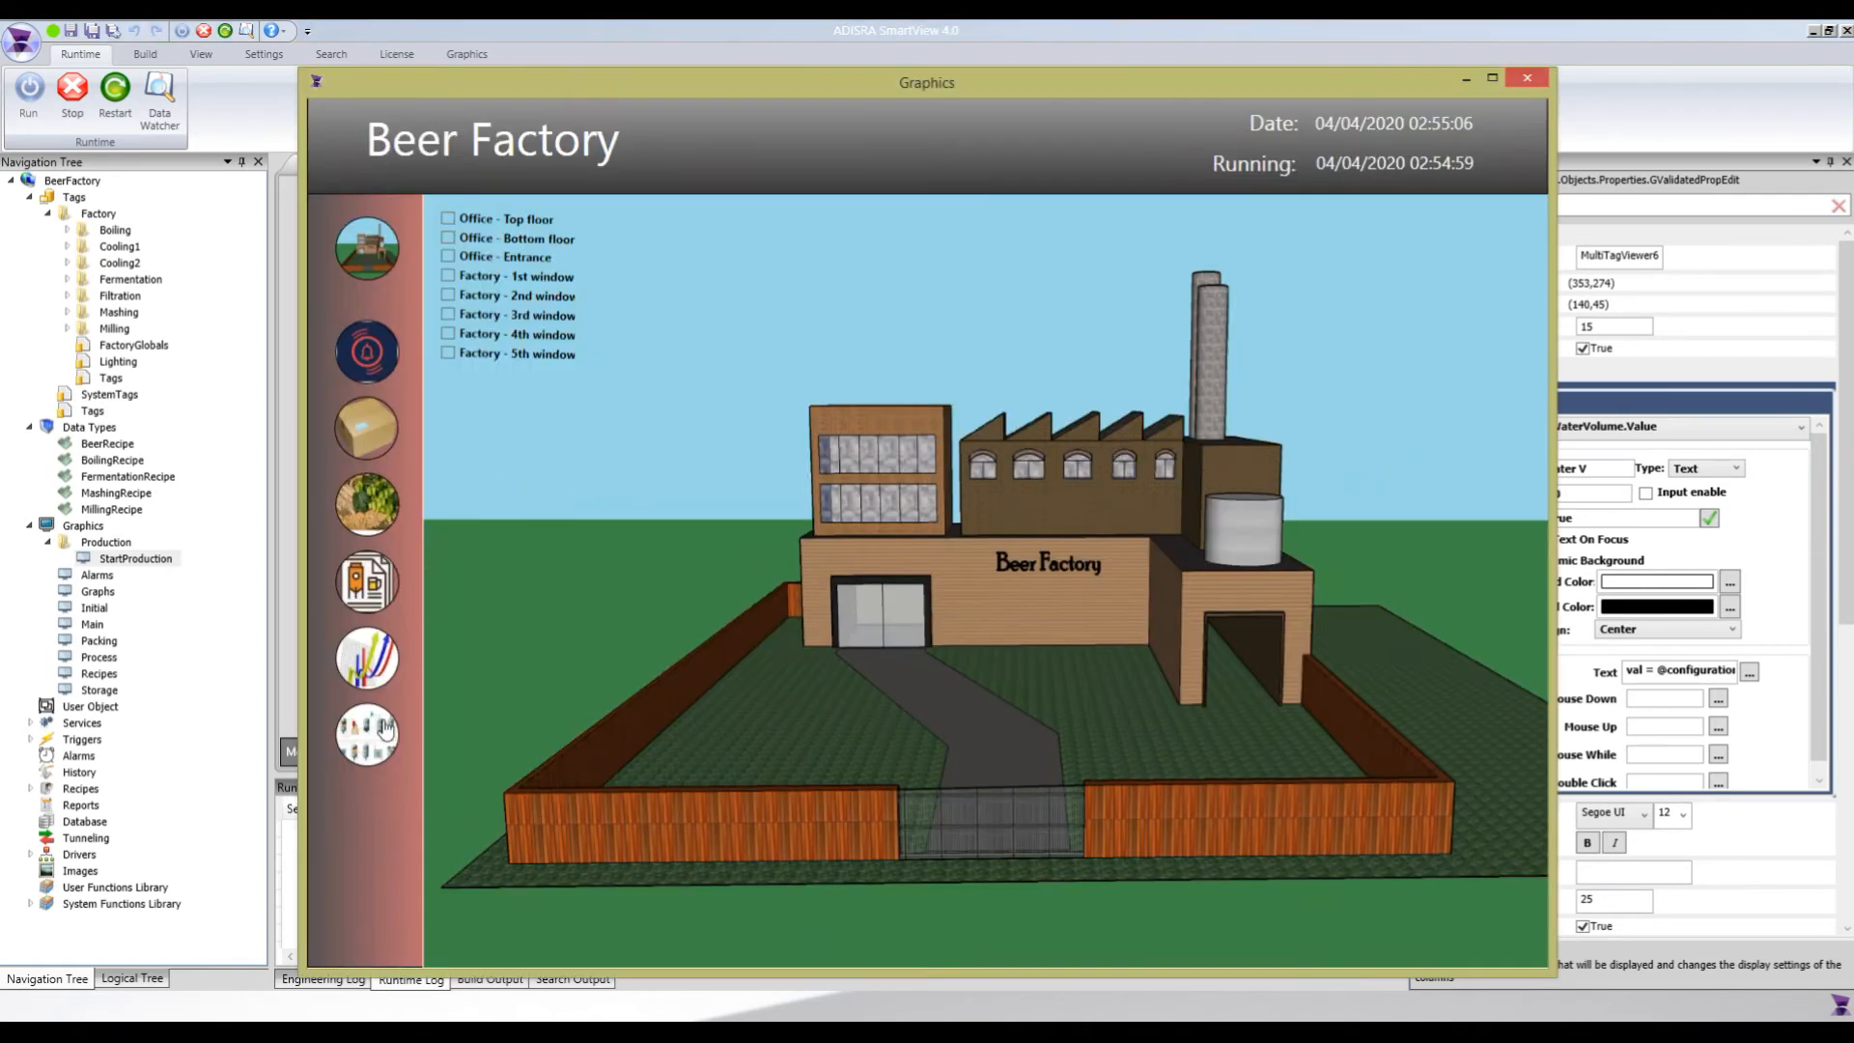
- Open the start-production dialog from the Brewing Process screen and check both Water V viewers with no recipe selected
click(361, 753)
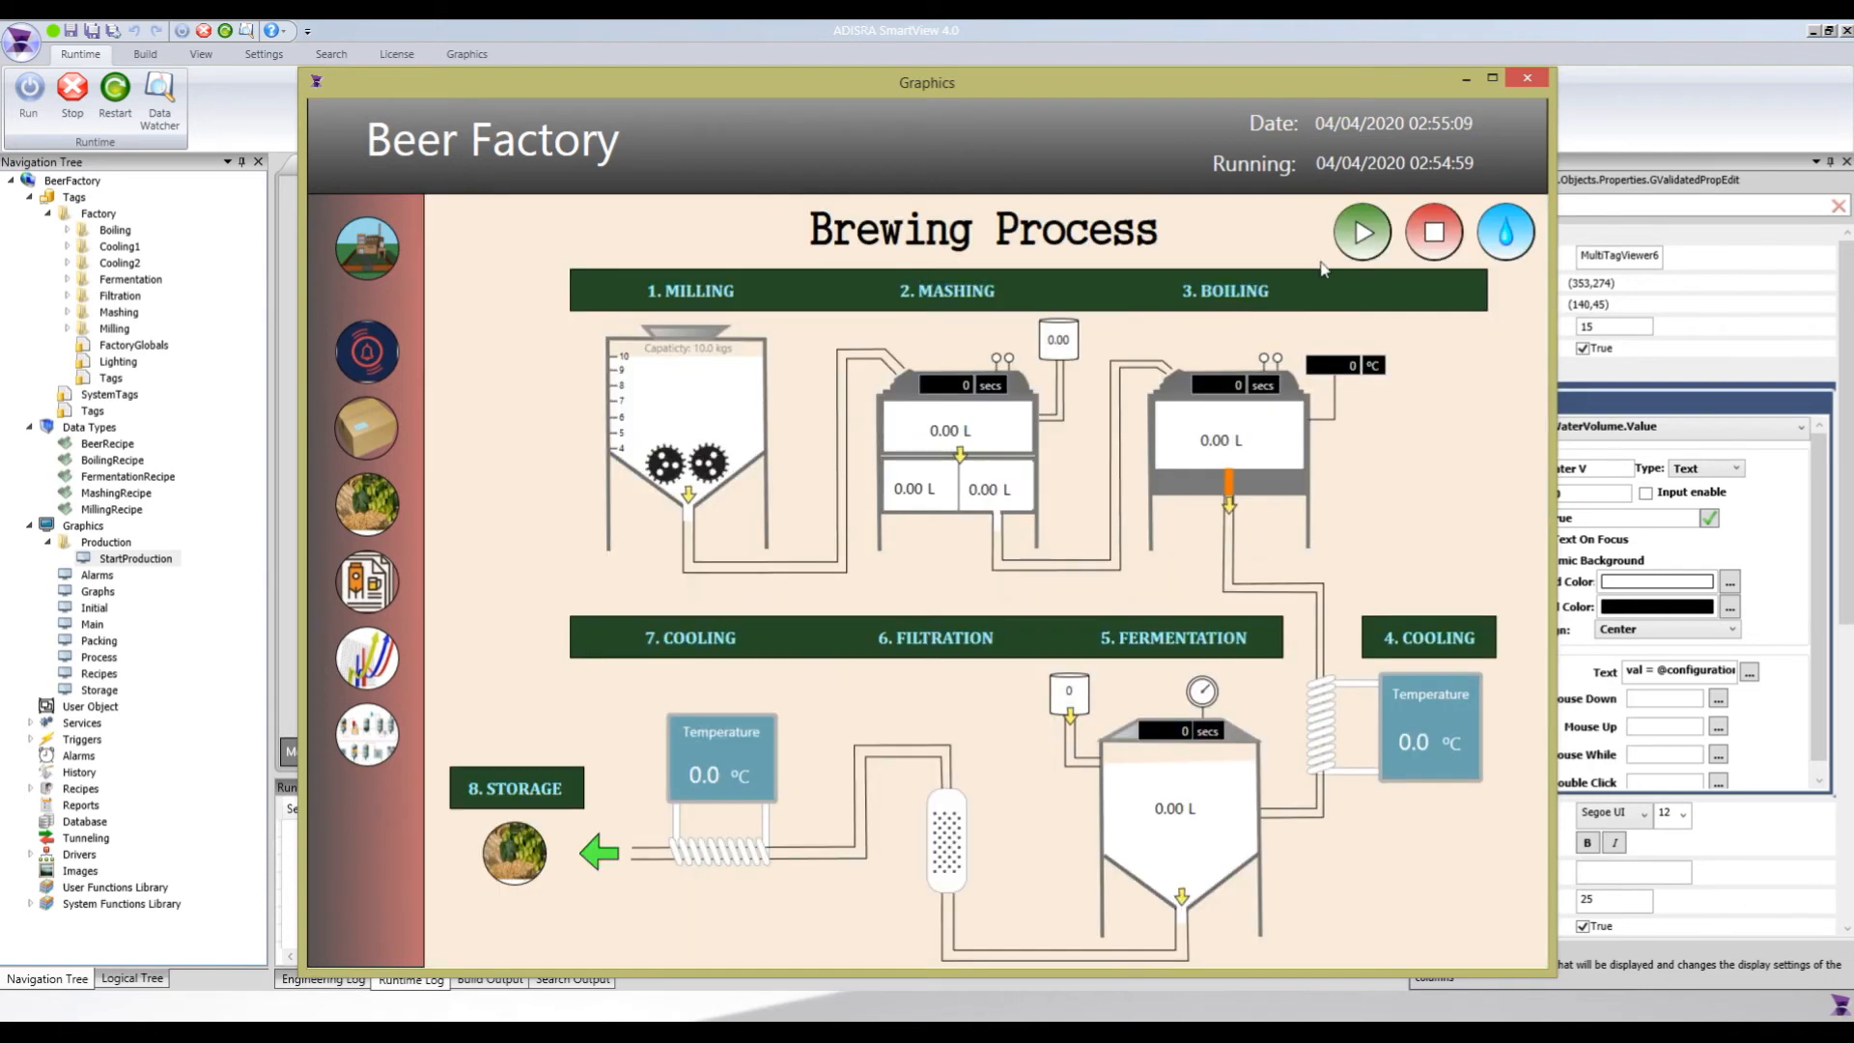
click(1362, 233)
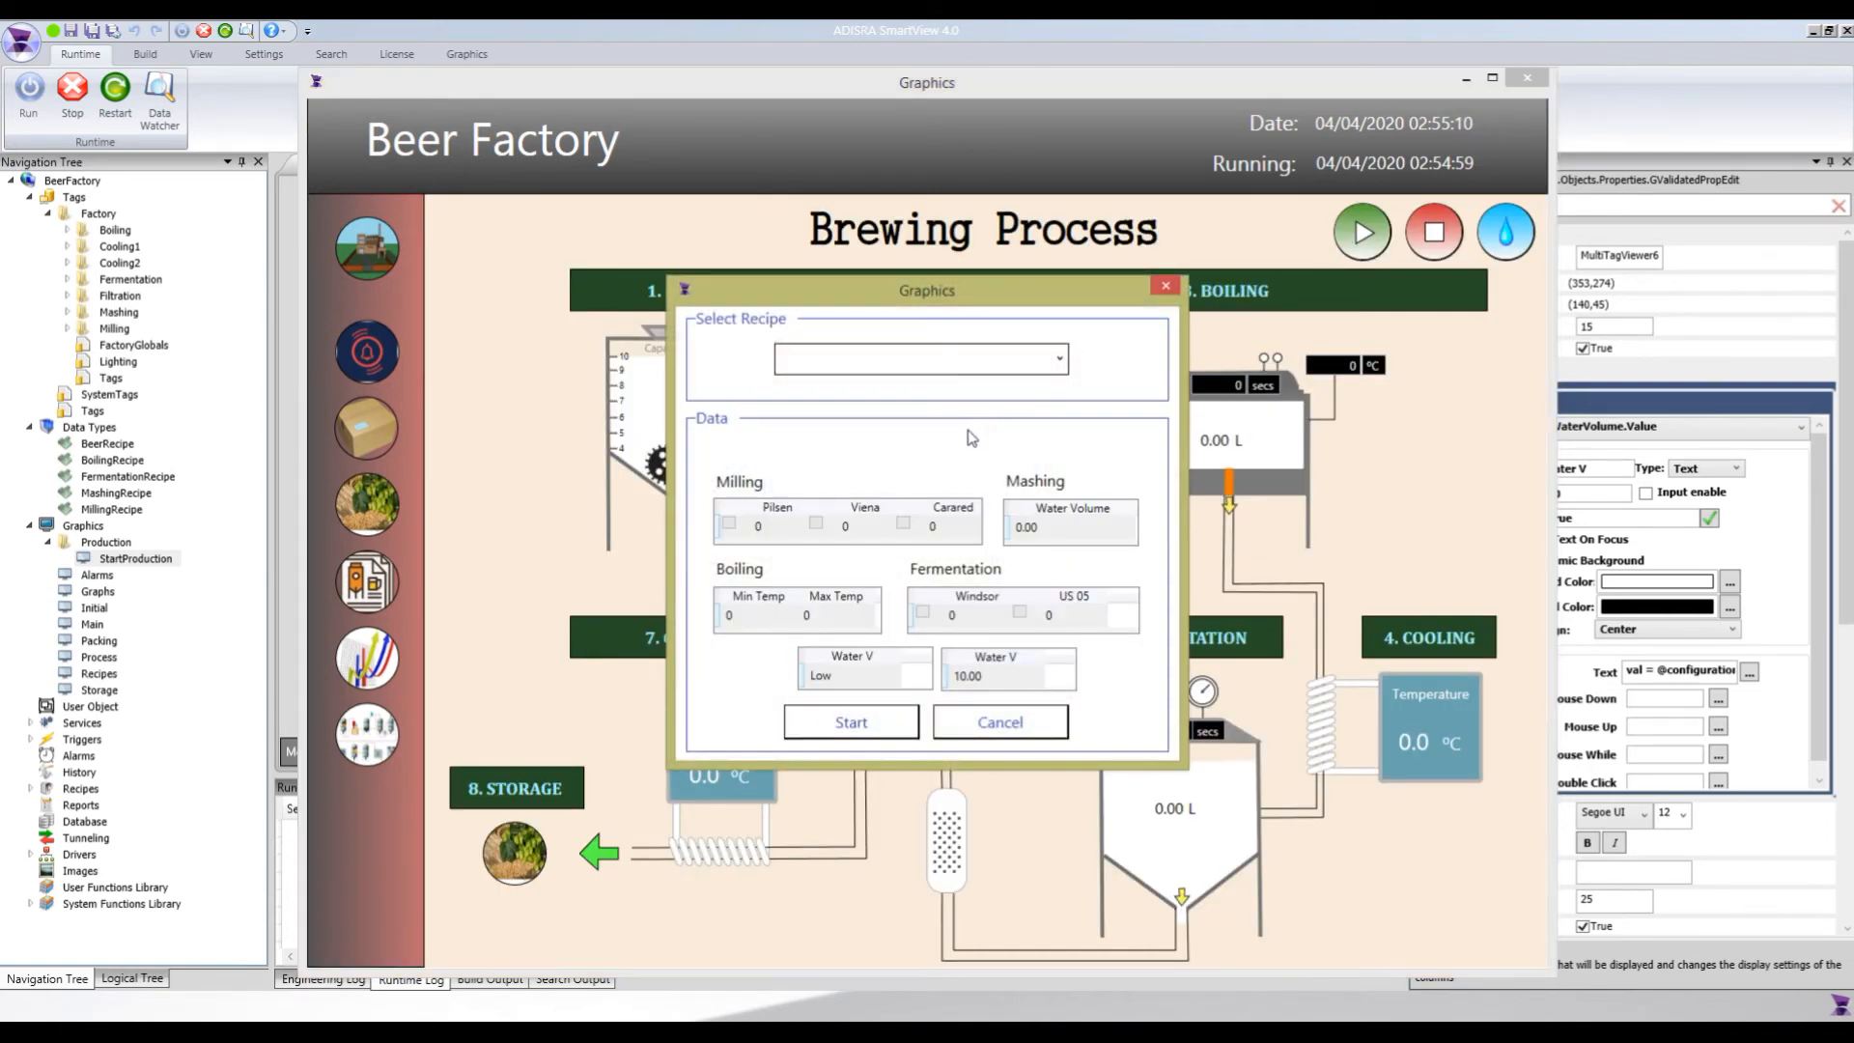
click(847, 681)
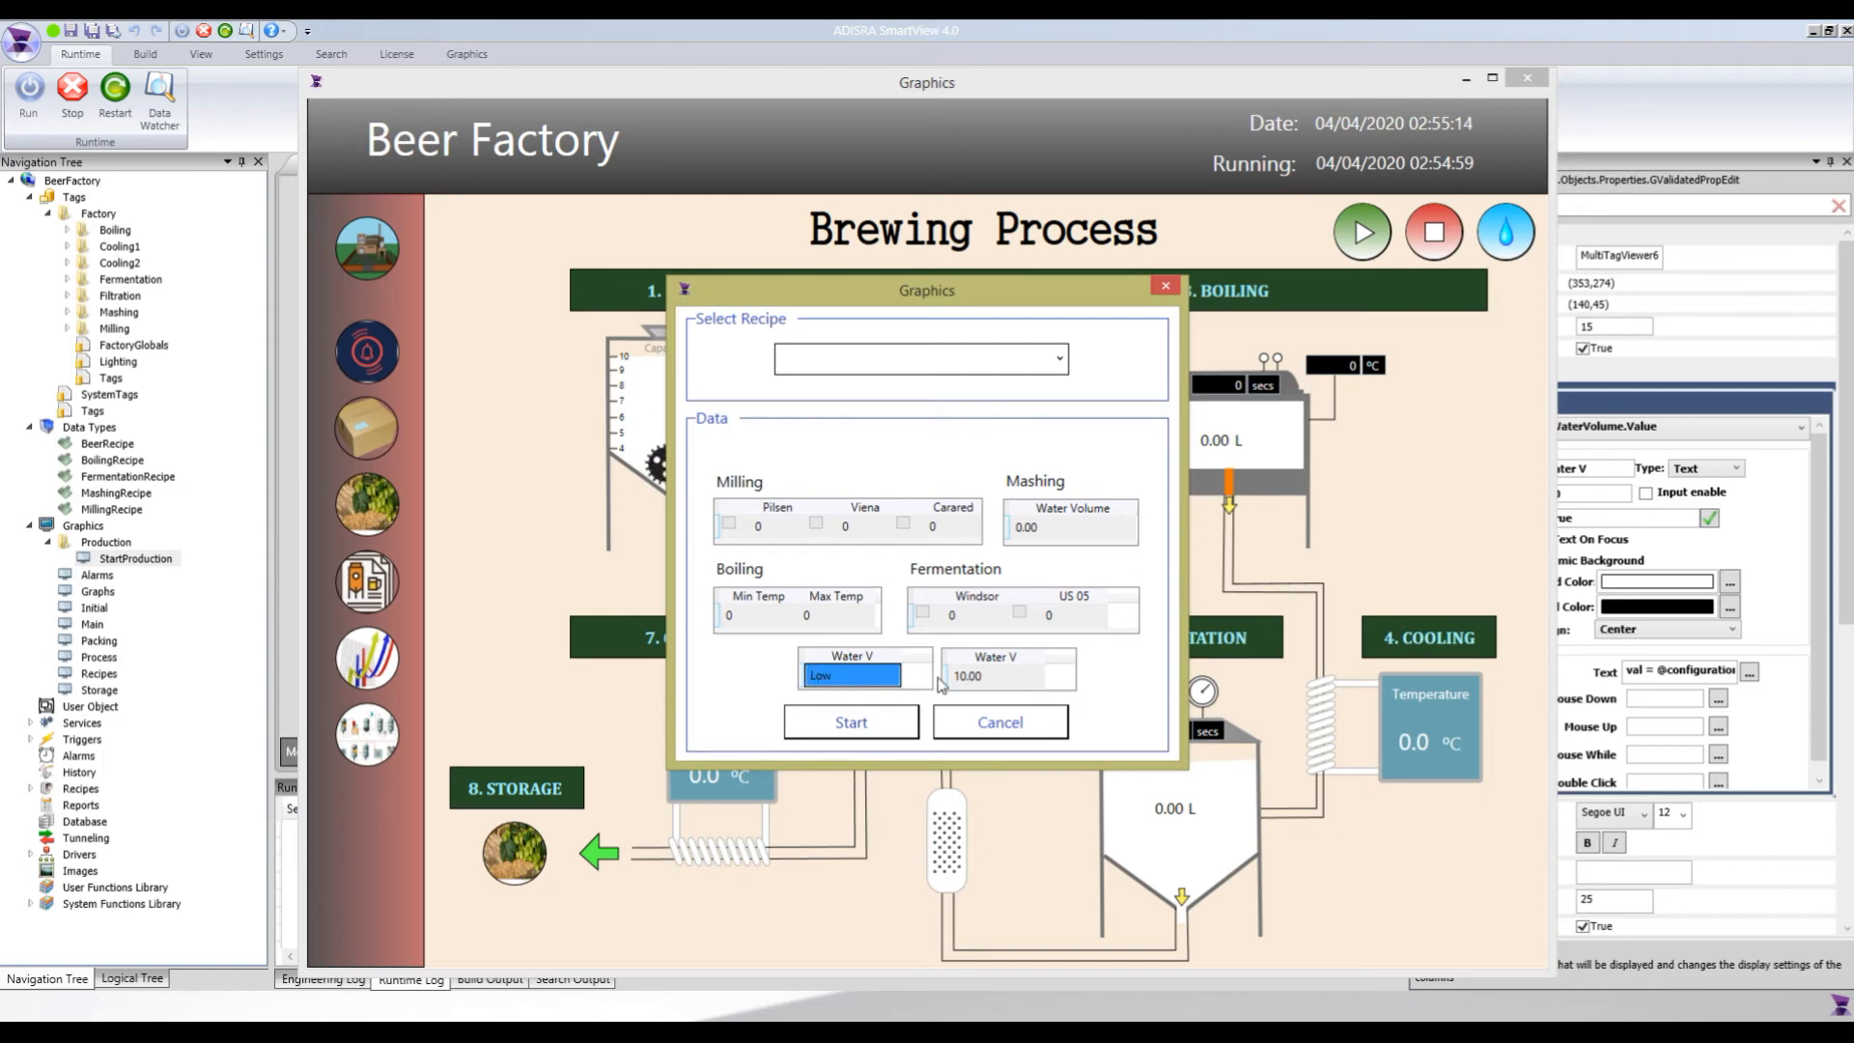
click(970, 680)
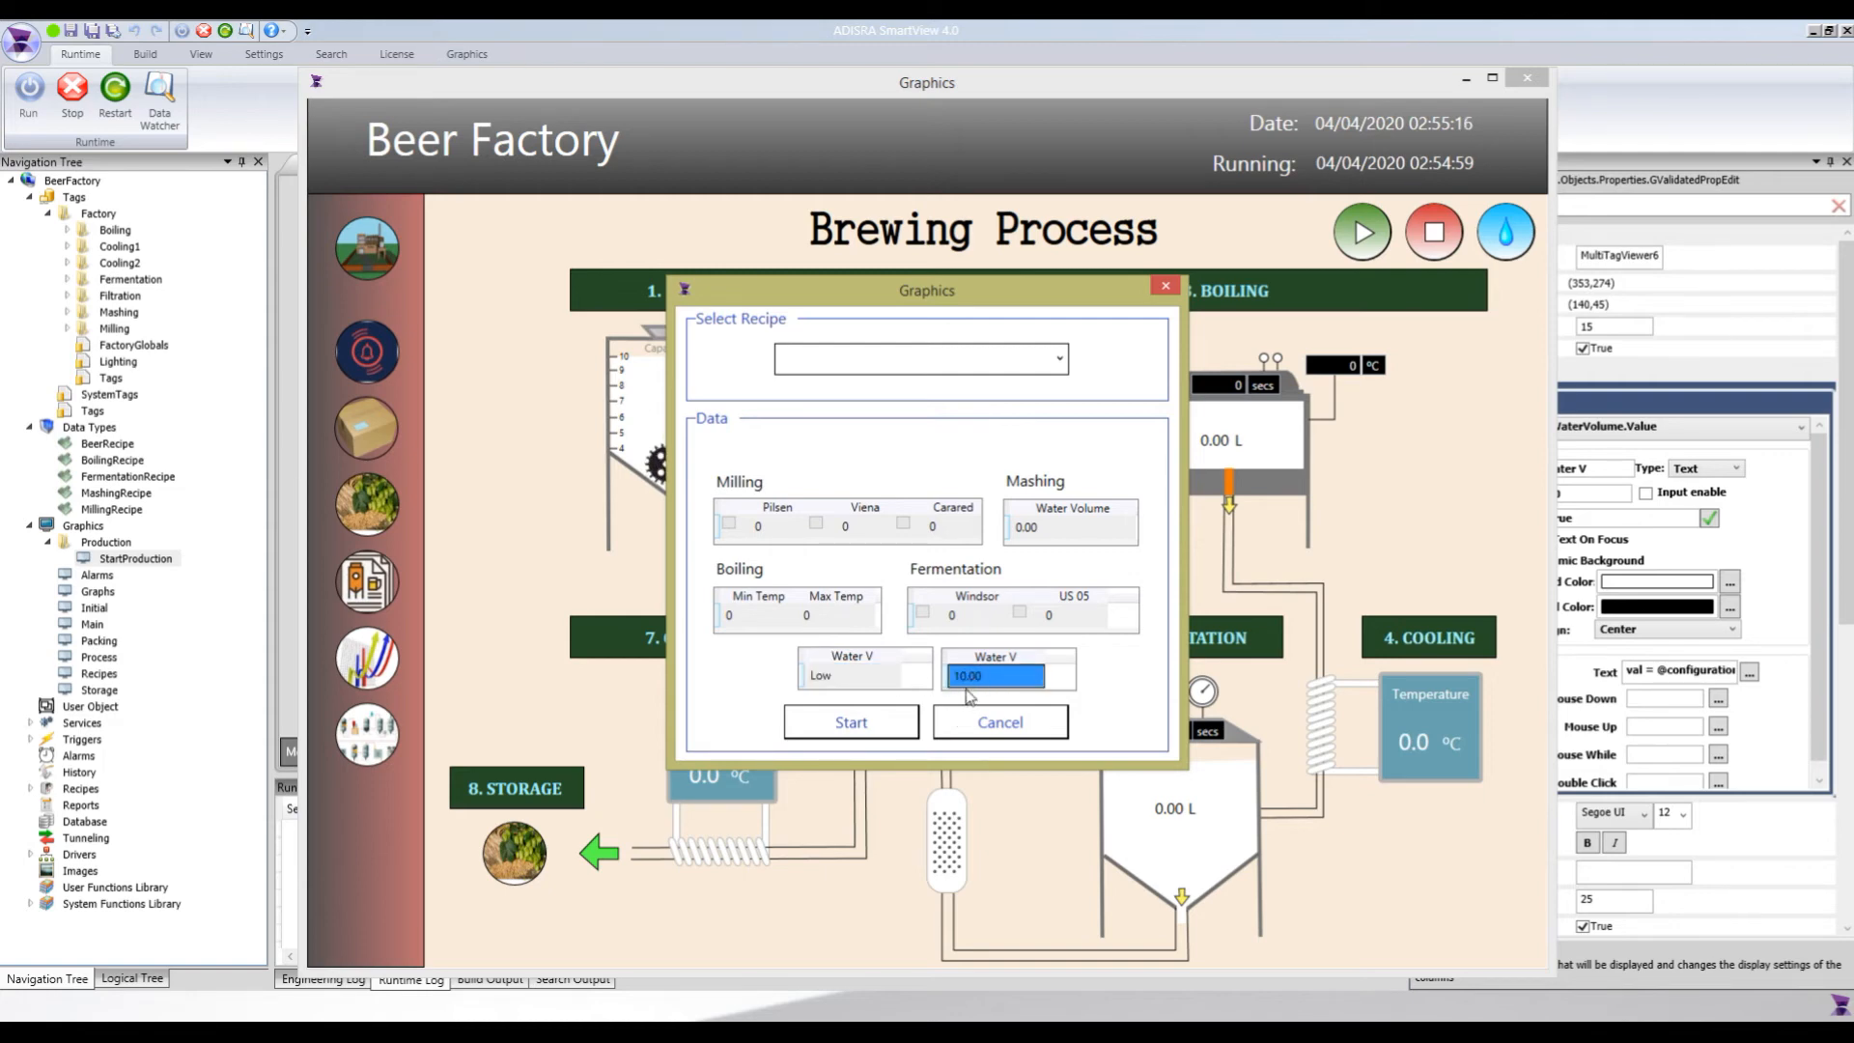
key(Tab)
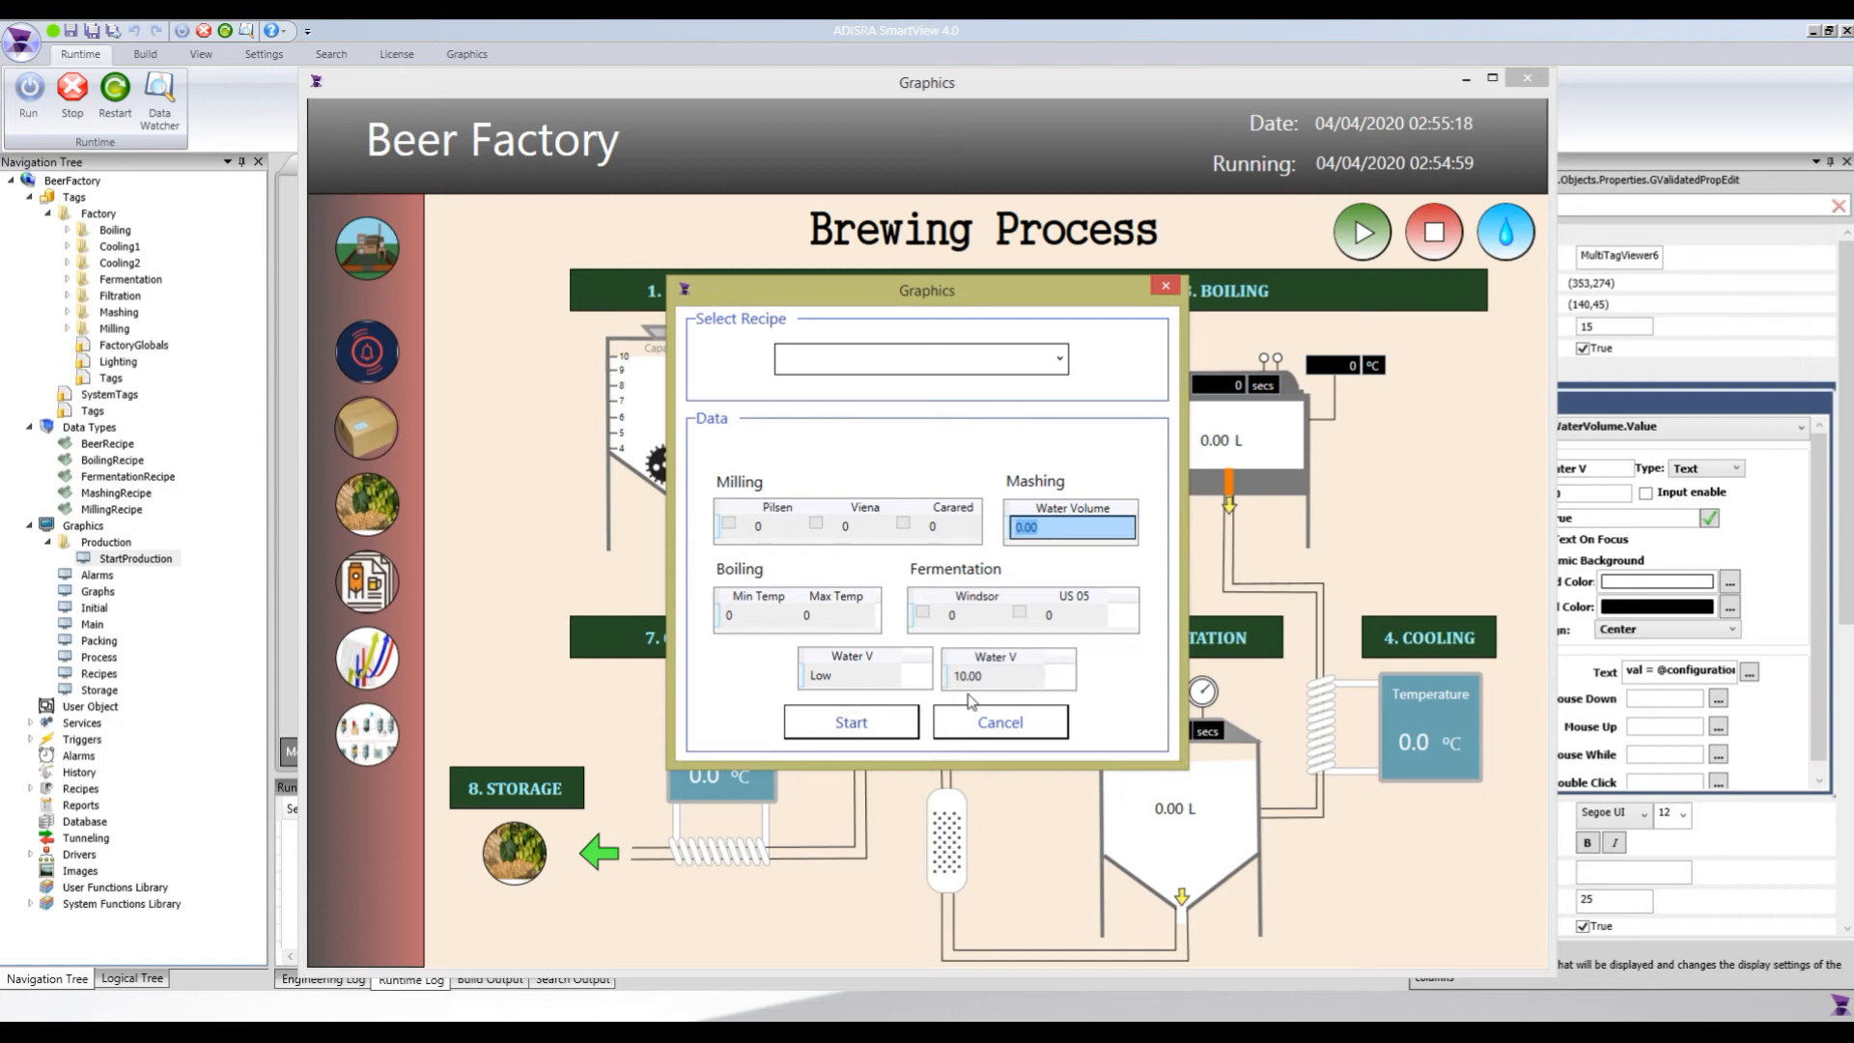
- Select the Pilsen recipe and compare both Water V viewers with its mashing water volume
click(858, 362)
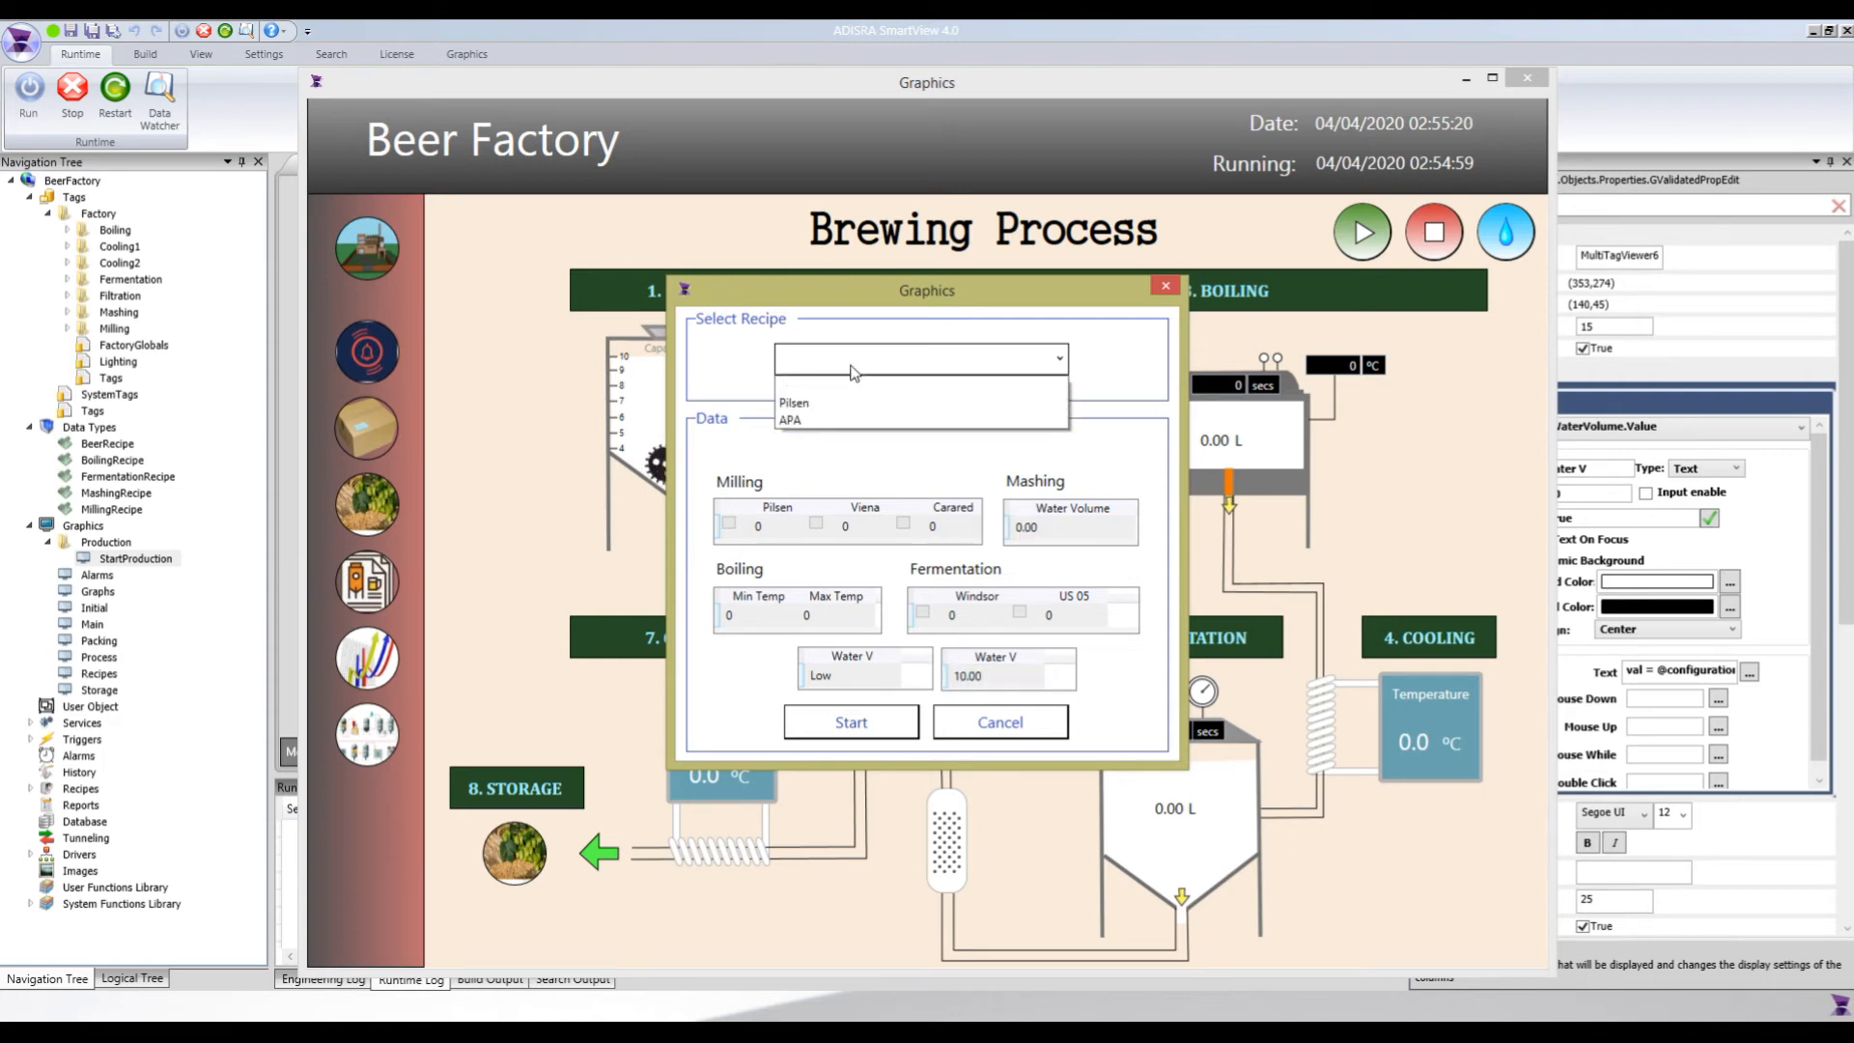
click(828, 409)
click(850, 676)
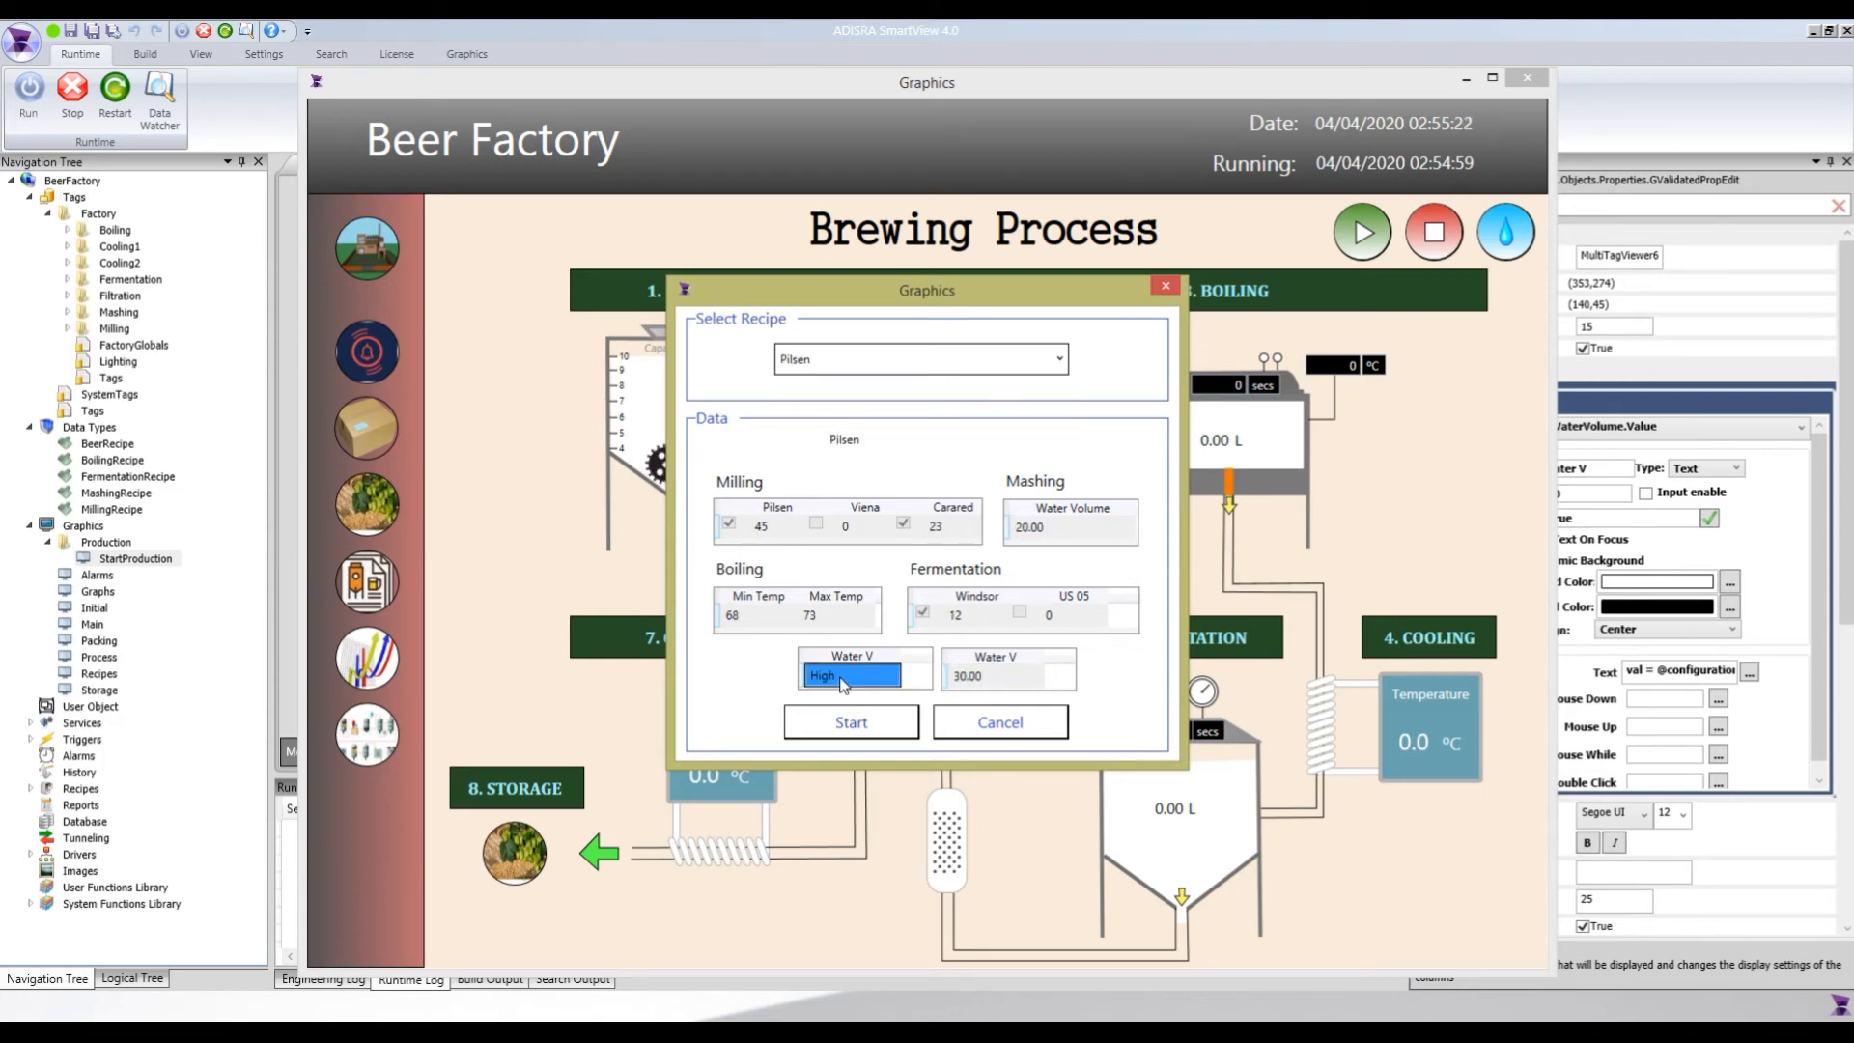
click(966, 684)
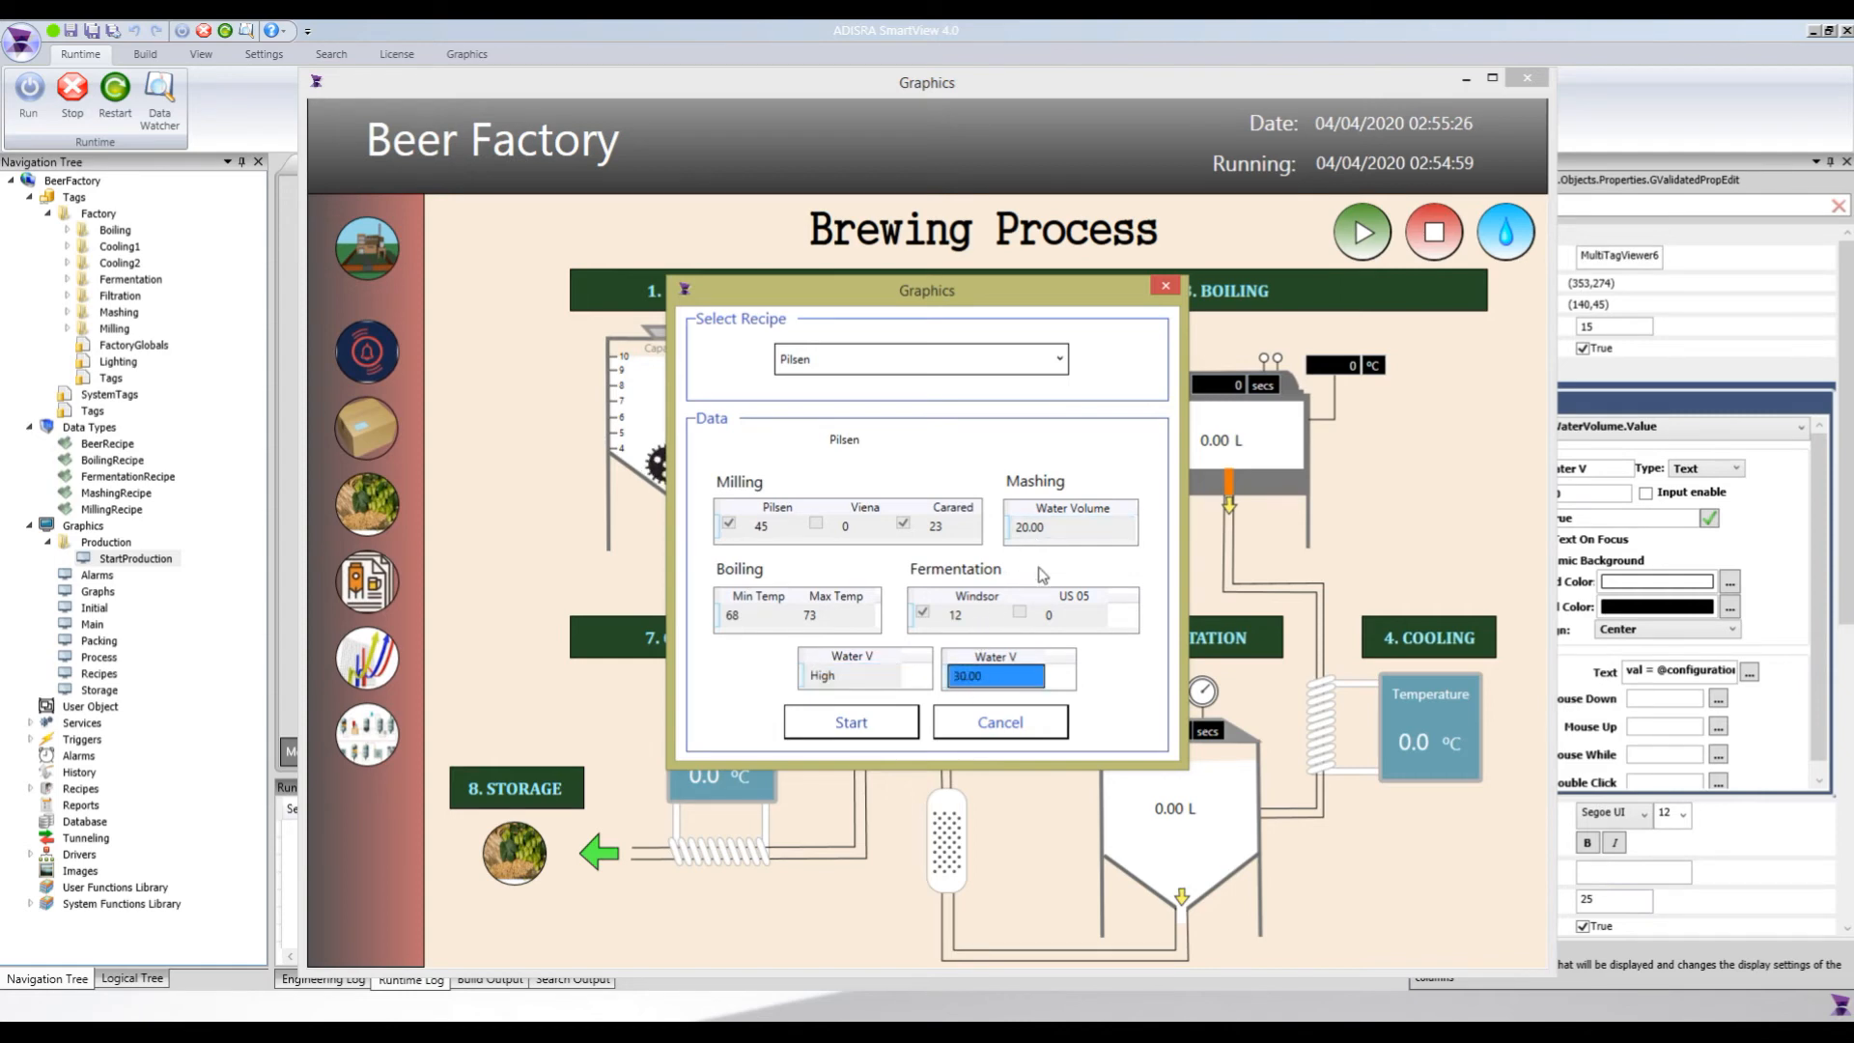
click(1036, 529)
click(979, 673)
- Cancel the start-production dialog and stop the running project
click(983, 724)
click(73, 96)
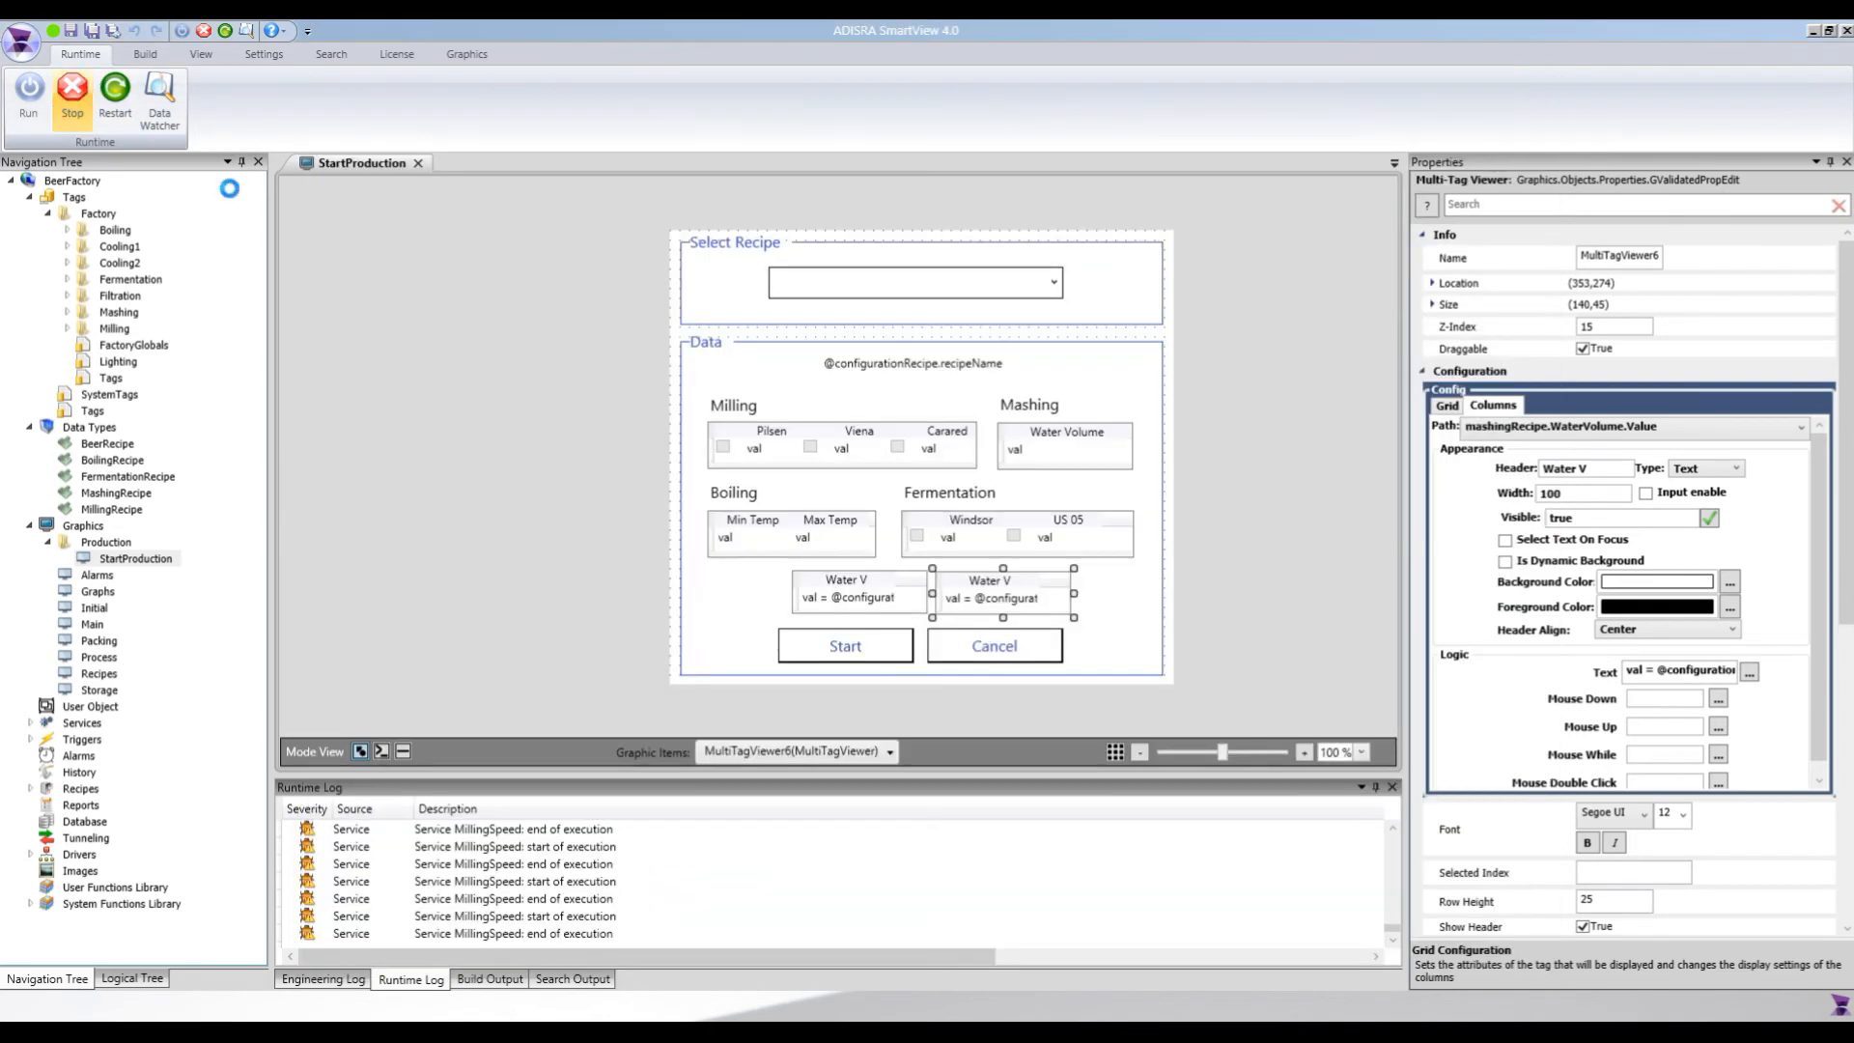
- Examine the column settings of the Milling viewer's millingRecipe.MaltPilsen.Value column, including its path, type and header
click(825, 449)
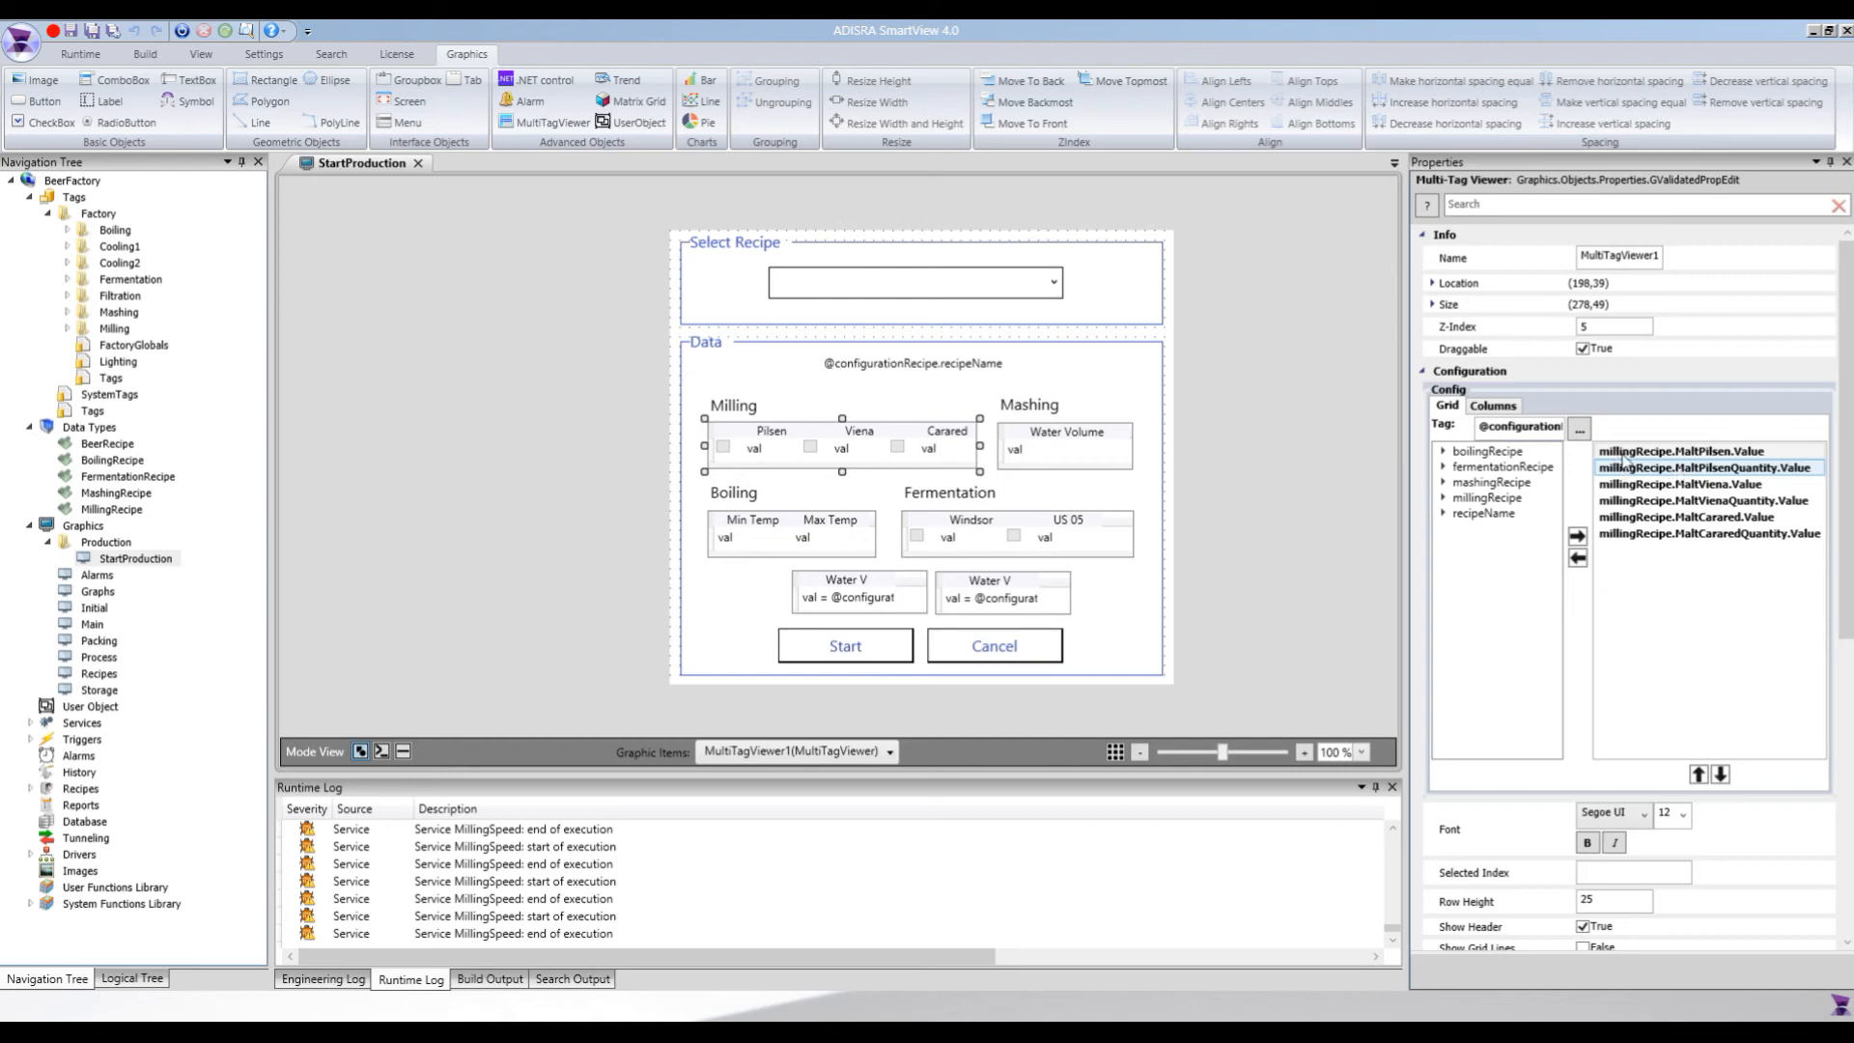
click(1488, 410)
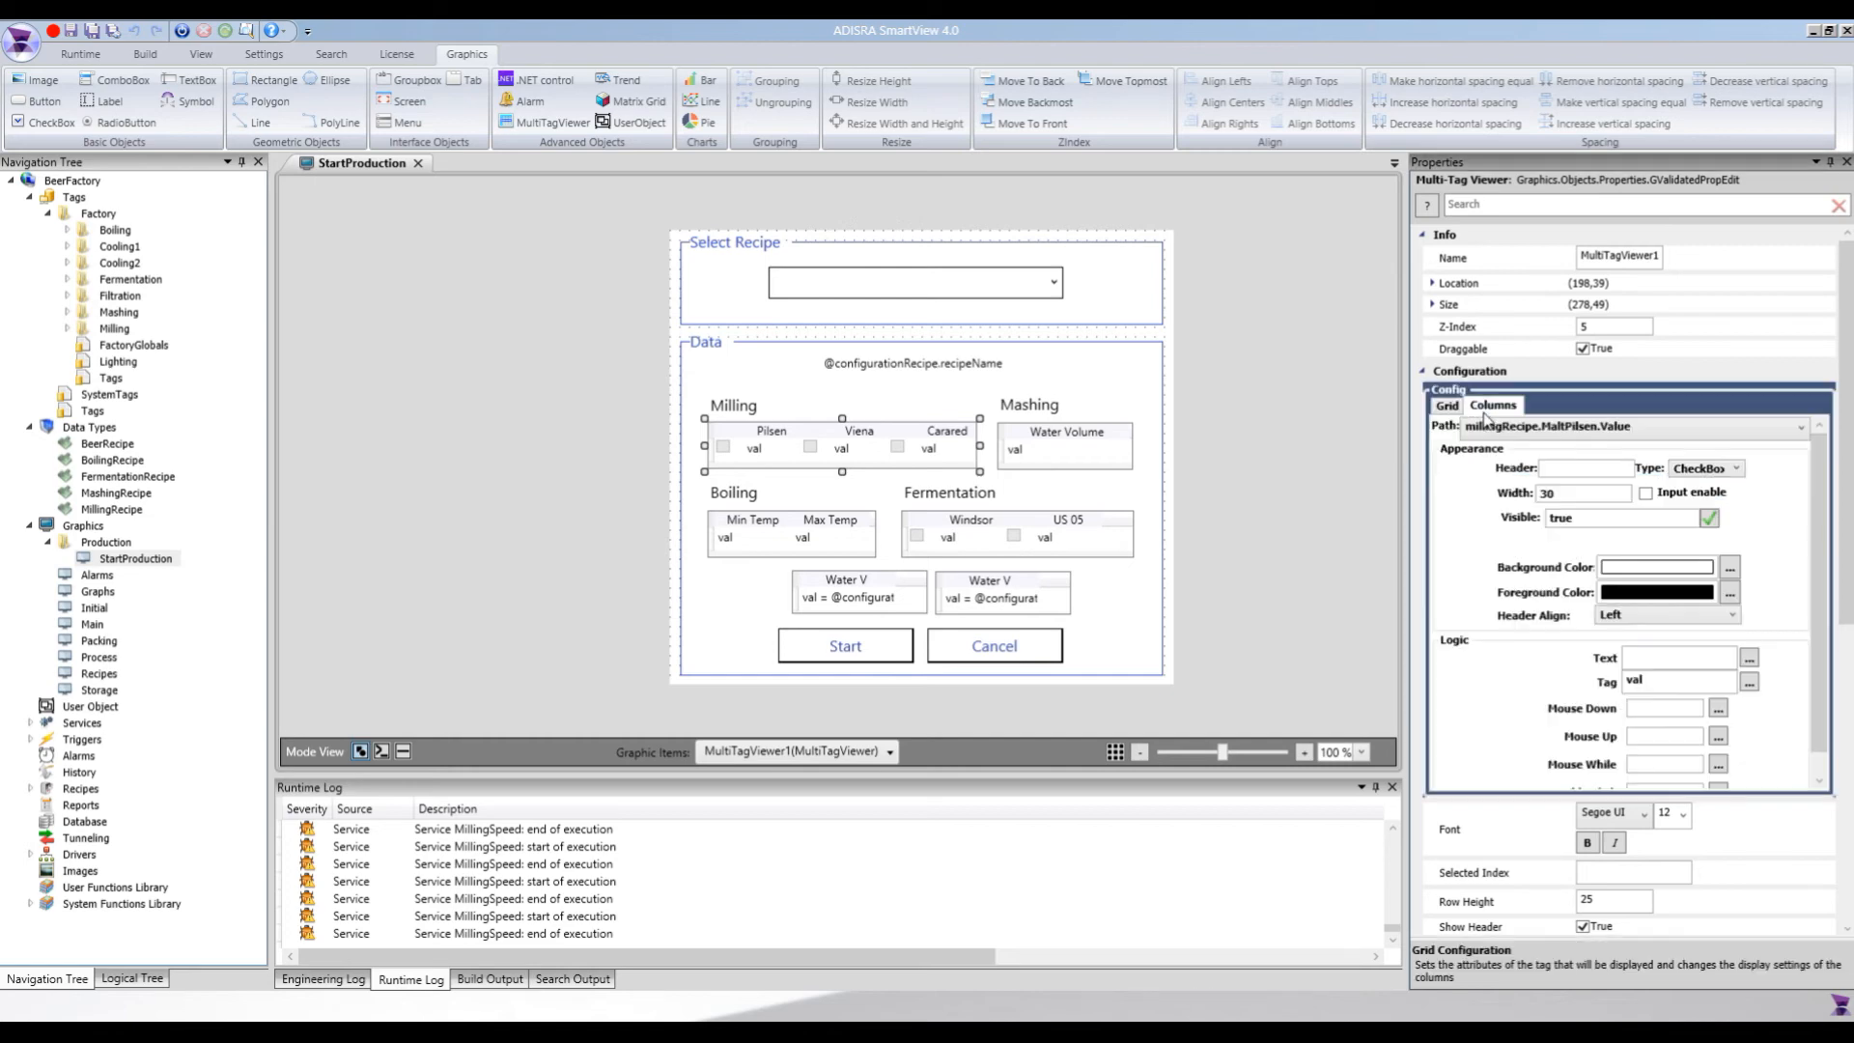
click(1553, 430)
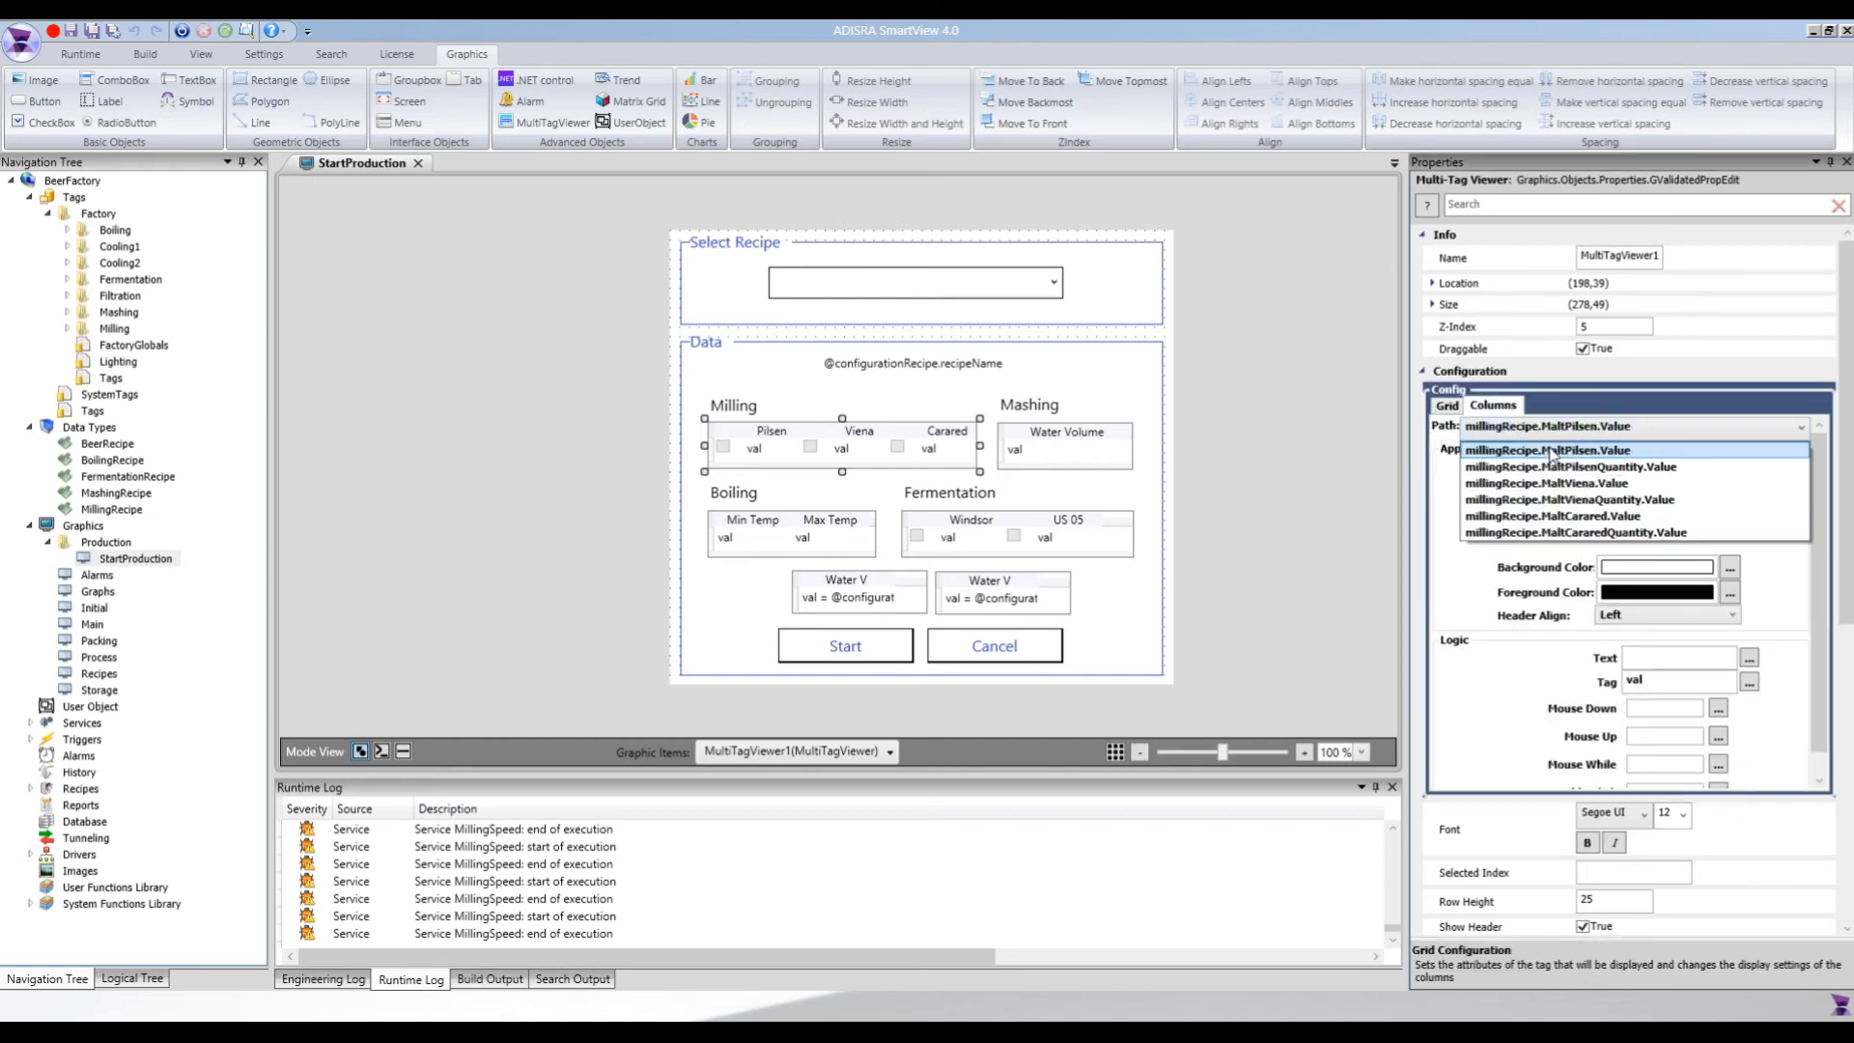
click(1554, 449)
click(1707, 470)
click(1699, 485)
click(1557, 469)
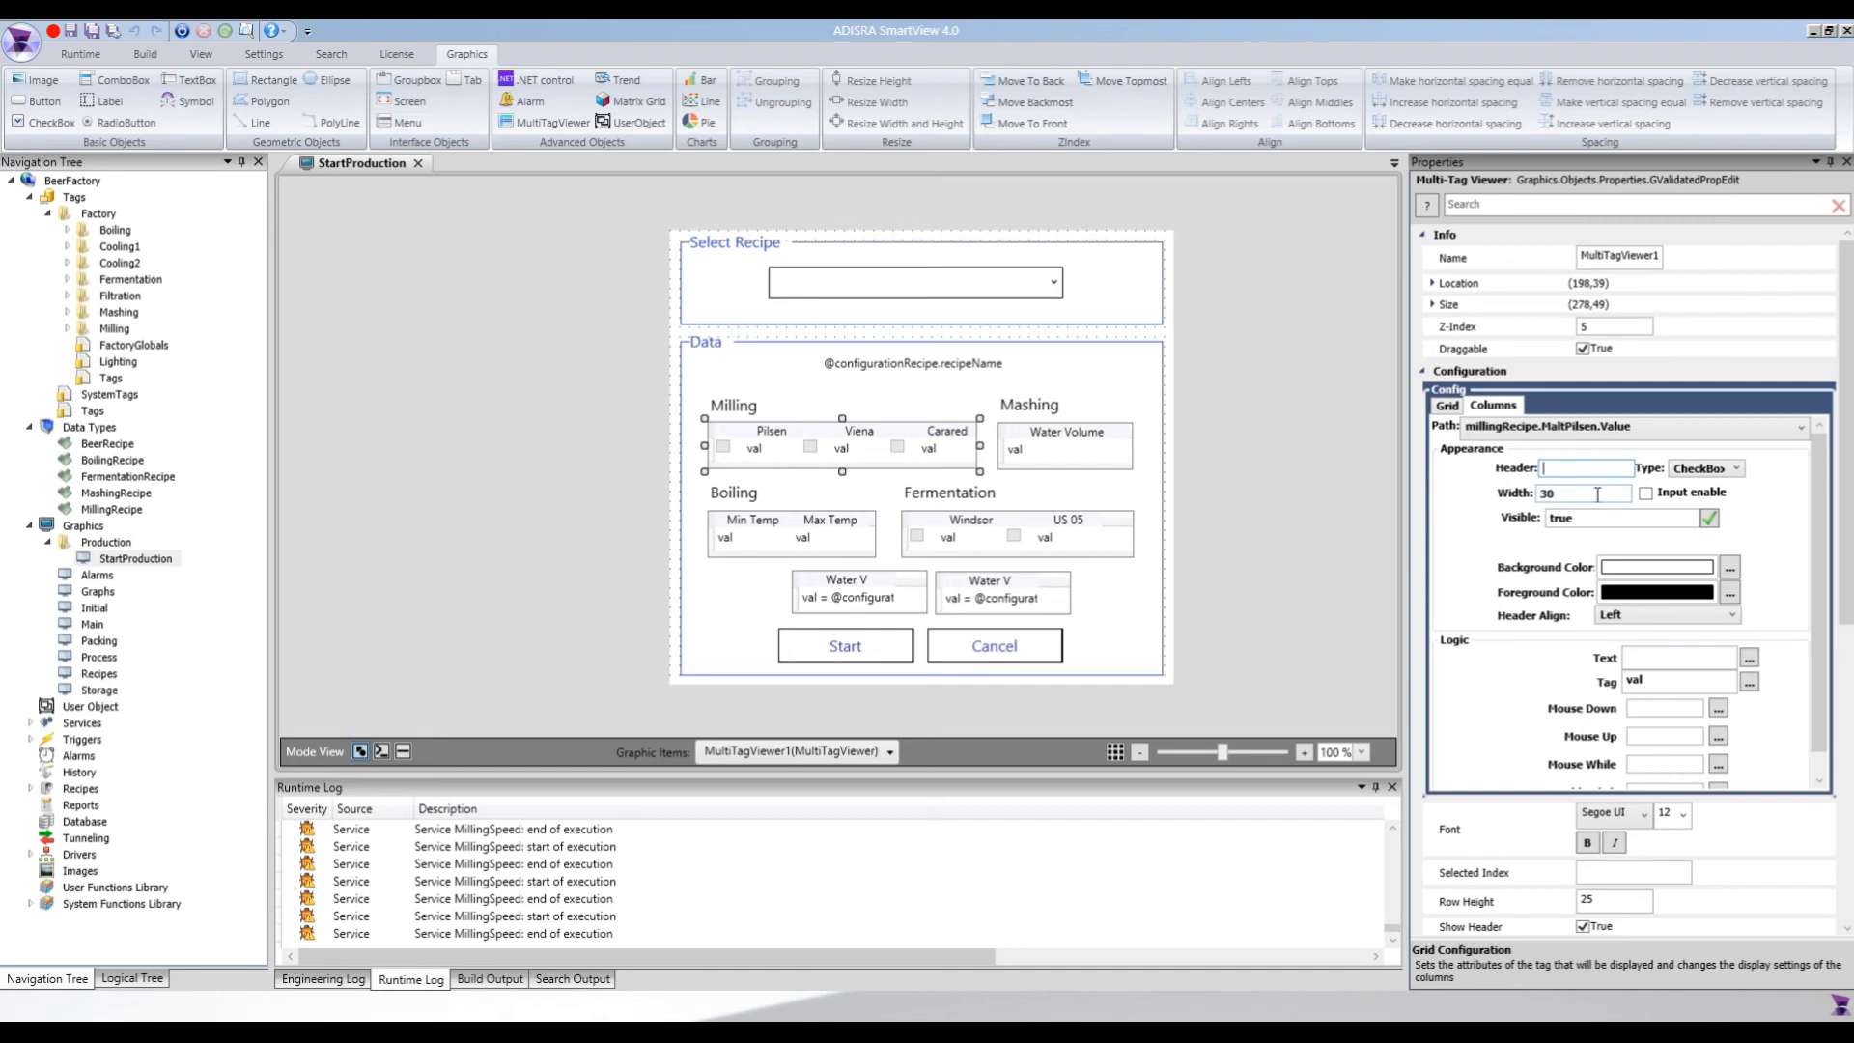
- Set the MaltPilsen checkbox column's text script to val and its width to 90
double_click(1596, 494)
click(1750, 658)
drag(857, 336, 898, 561)
text(val)
click(1126, 915)
text(90)
key(Tab)
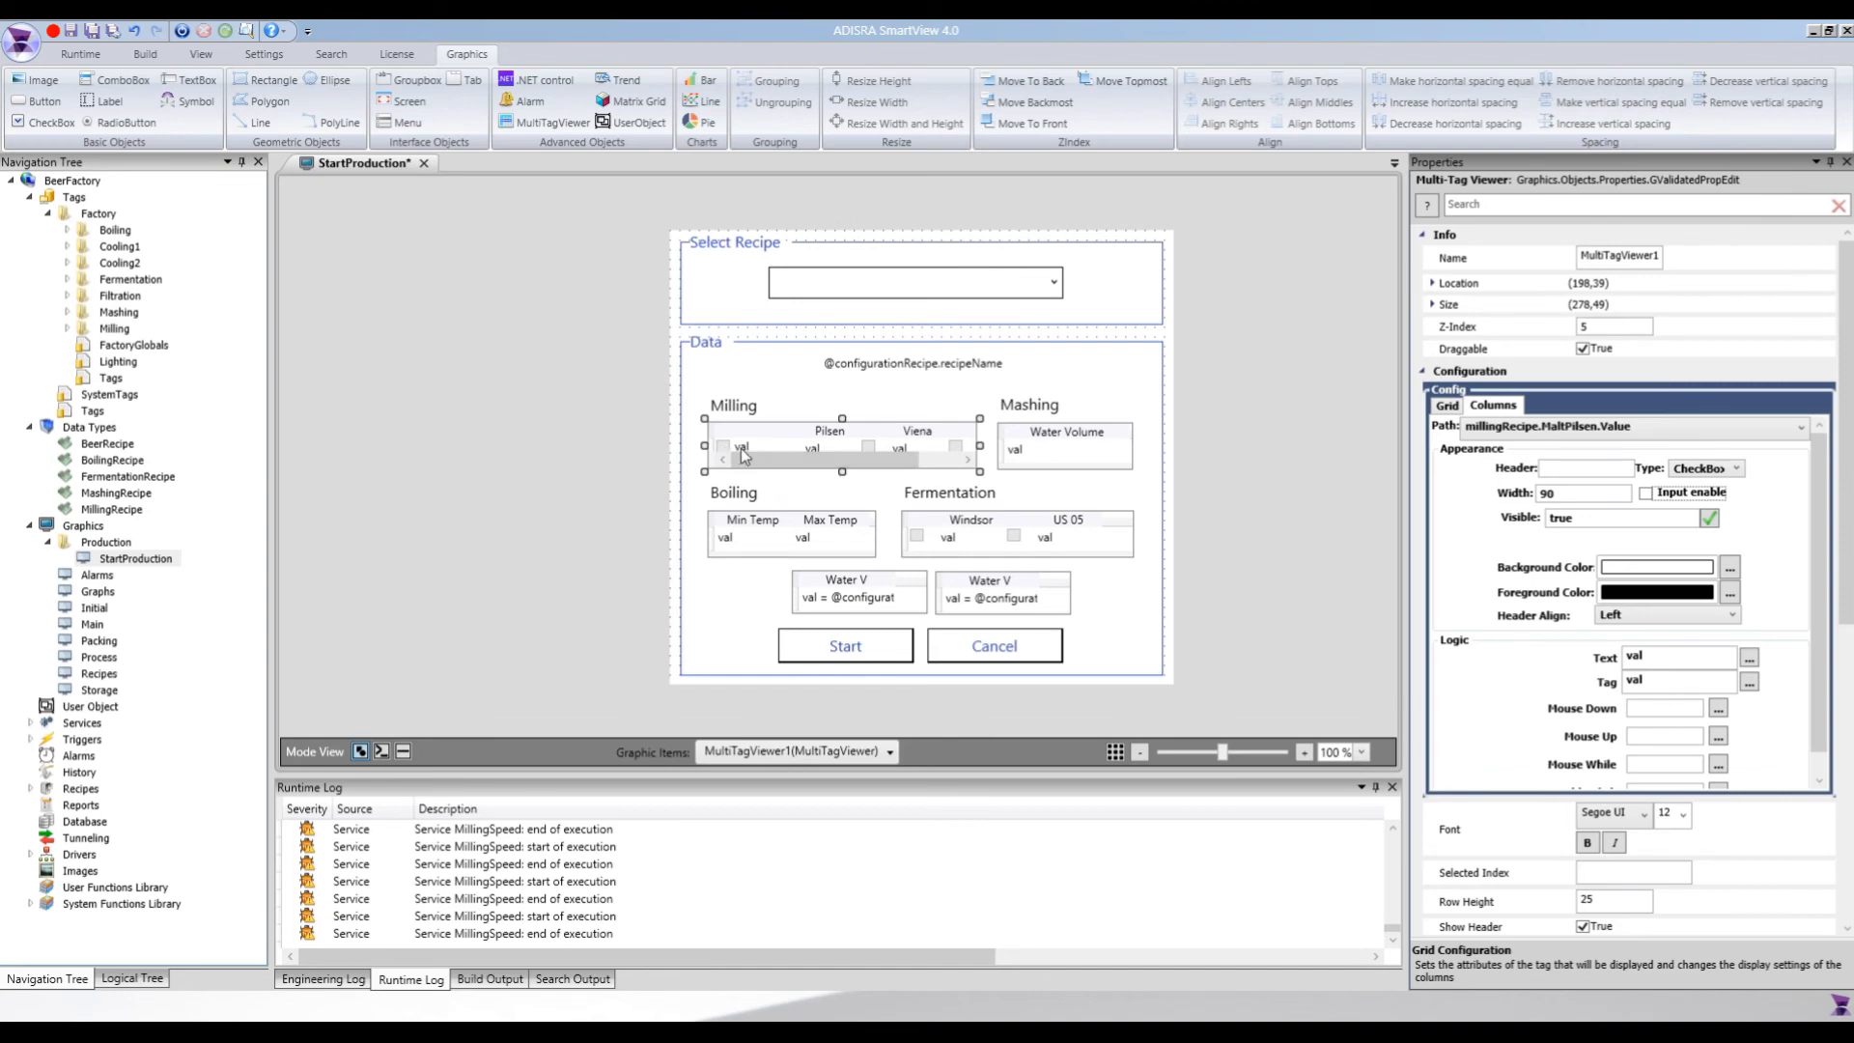
- Set the MaltPilsen checkbox column's width back to 30 and clear its text script
double_click(1579, 492)
text(30)
key(Tab)
click(1750, 657)
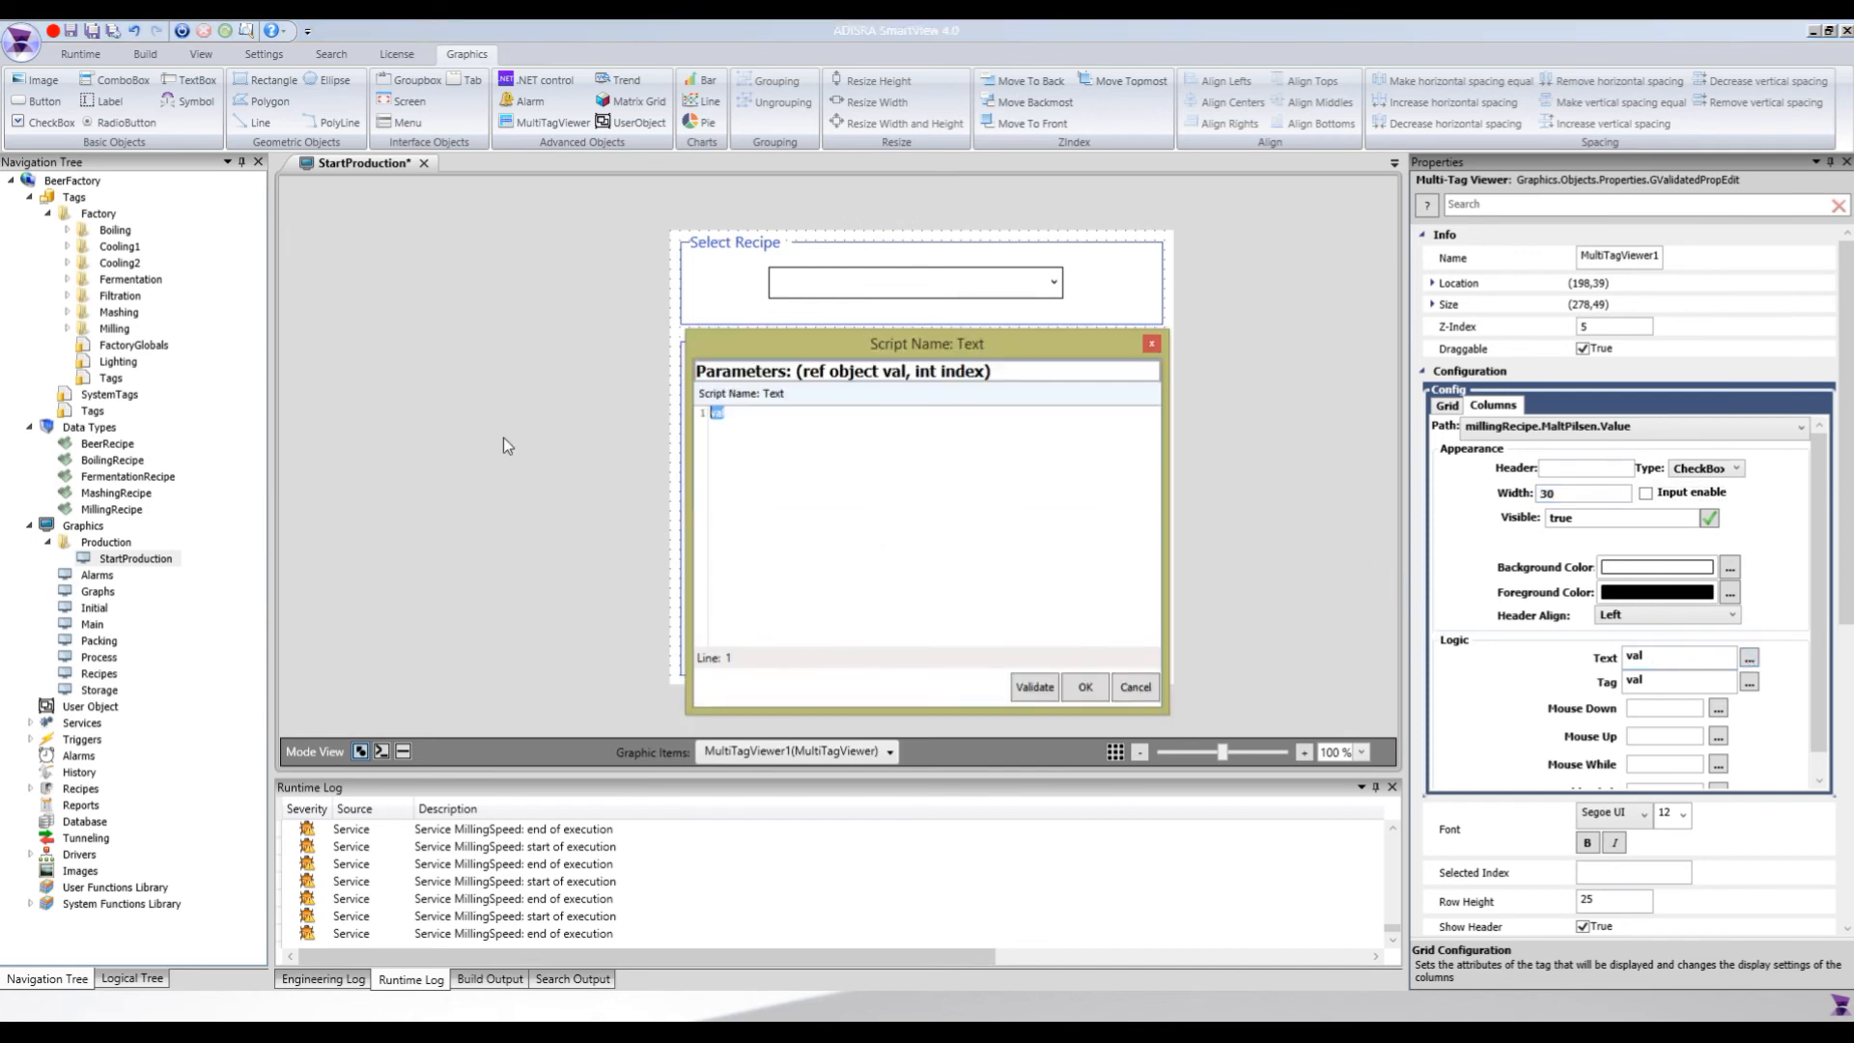
click(1083, 689)
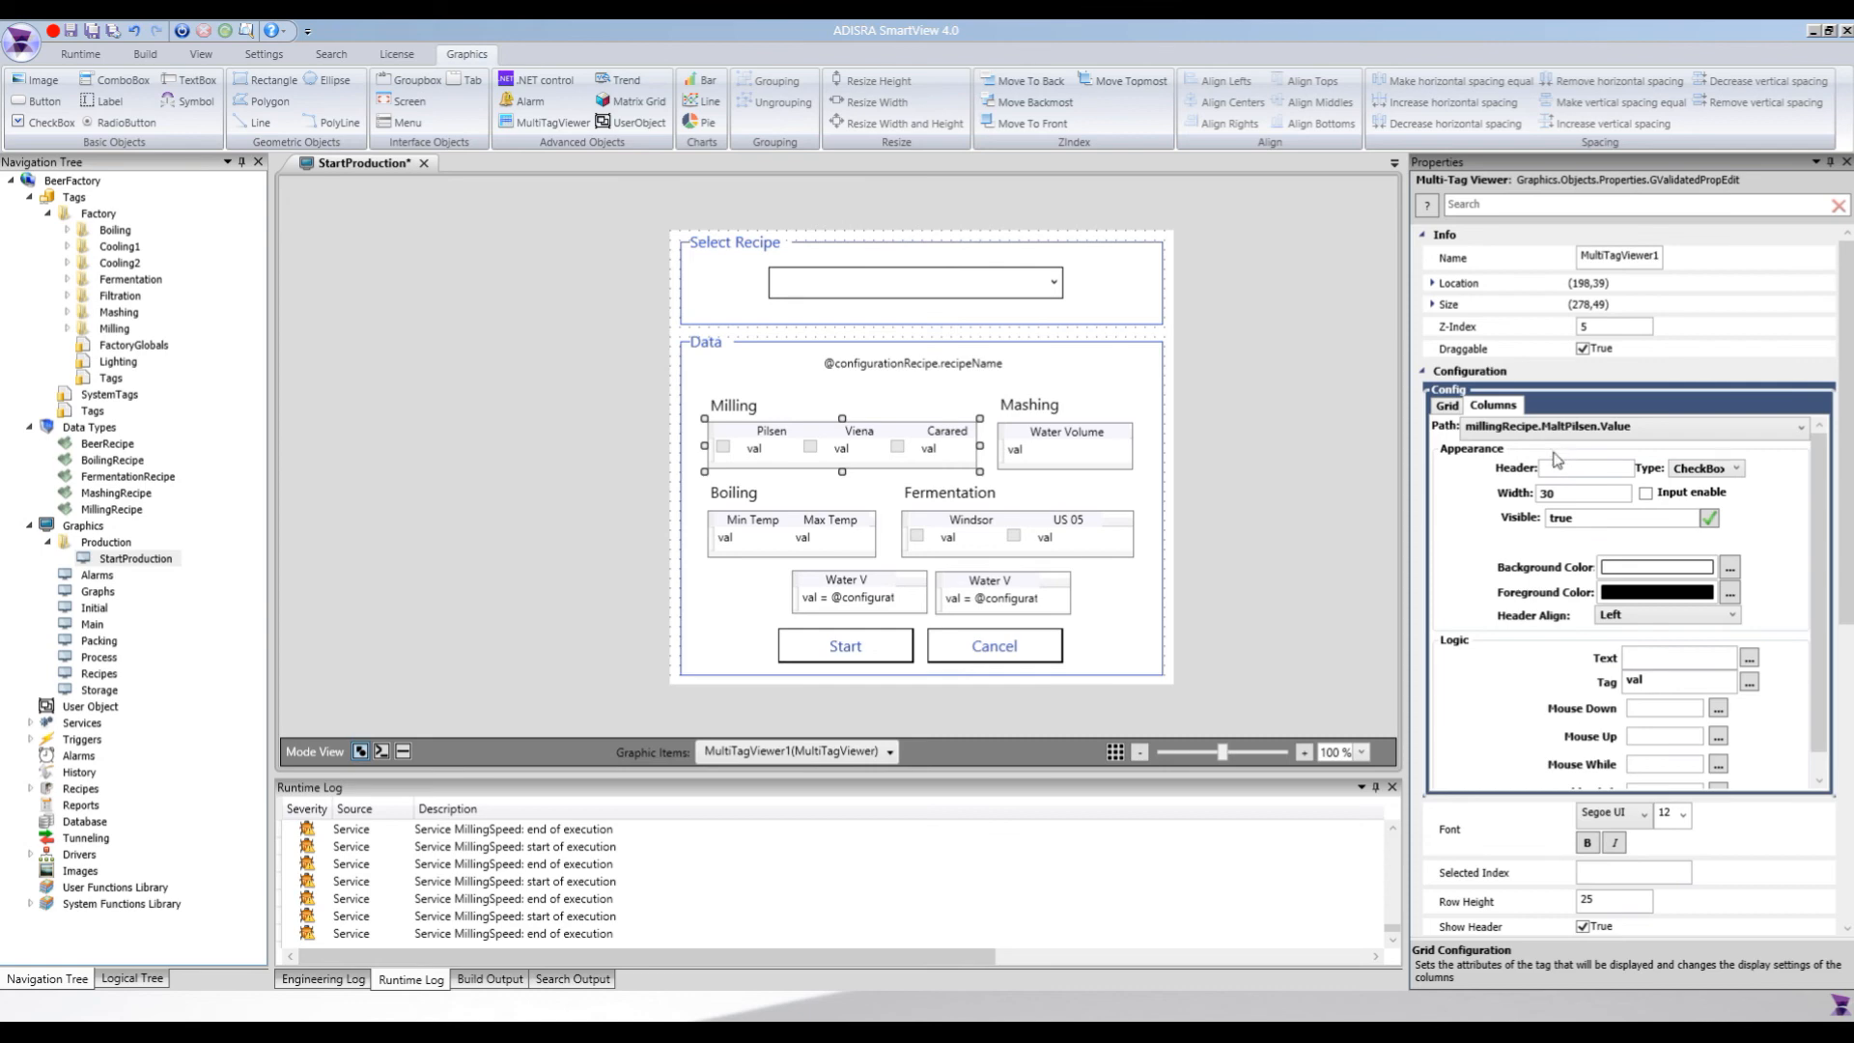
- Examine the Milling viewer's grid tags and Selected Index property, and view the parameters of the MaltPilsen column's text script without changing it
click(1454, 409)
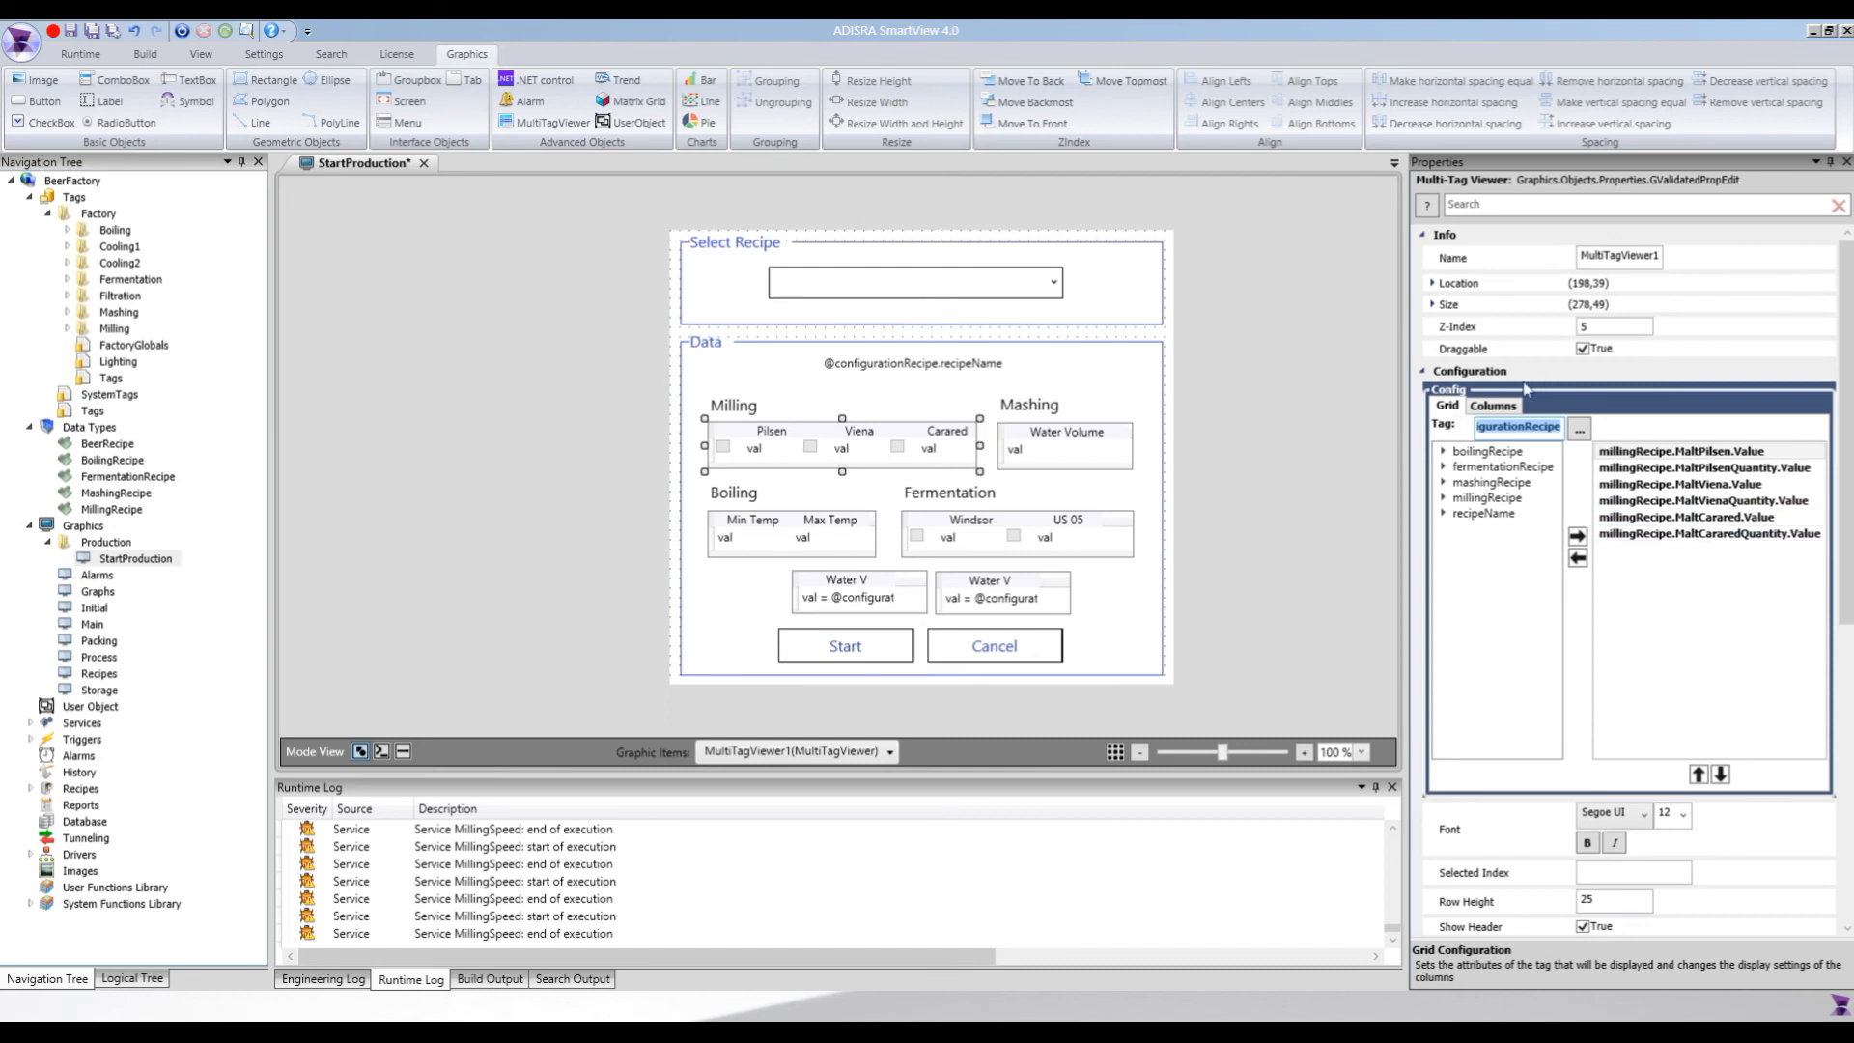
scroll(1566, 740, down, 5)
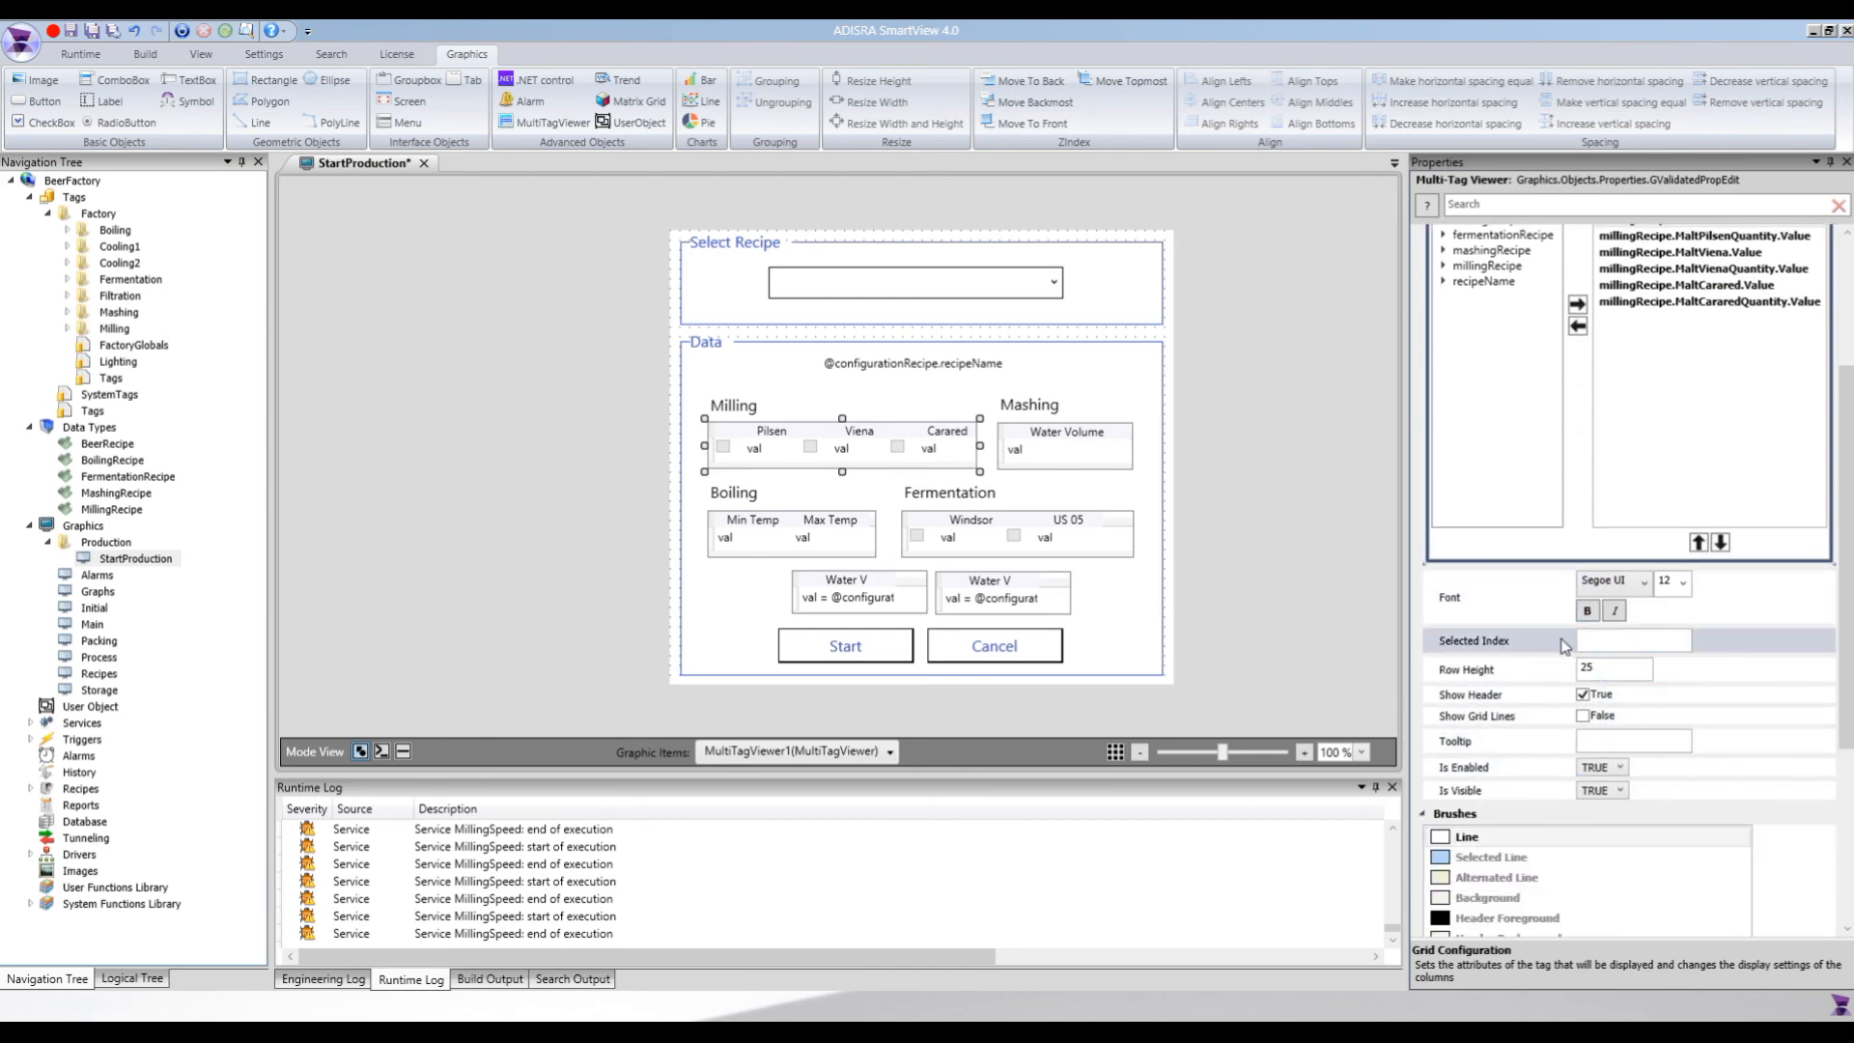
click(1615, 638)
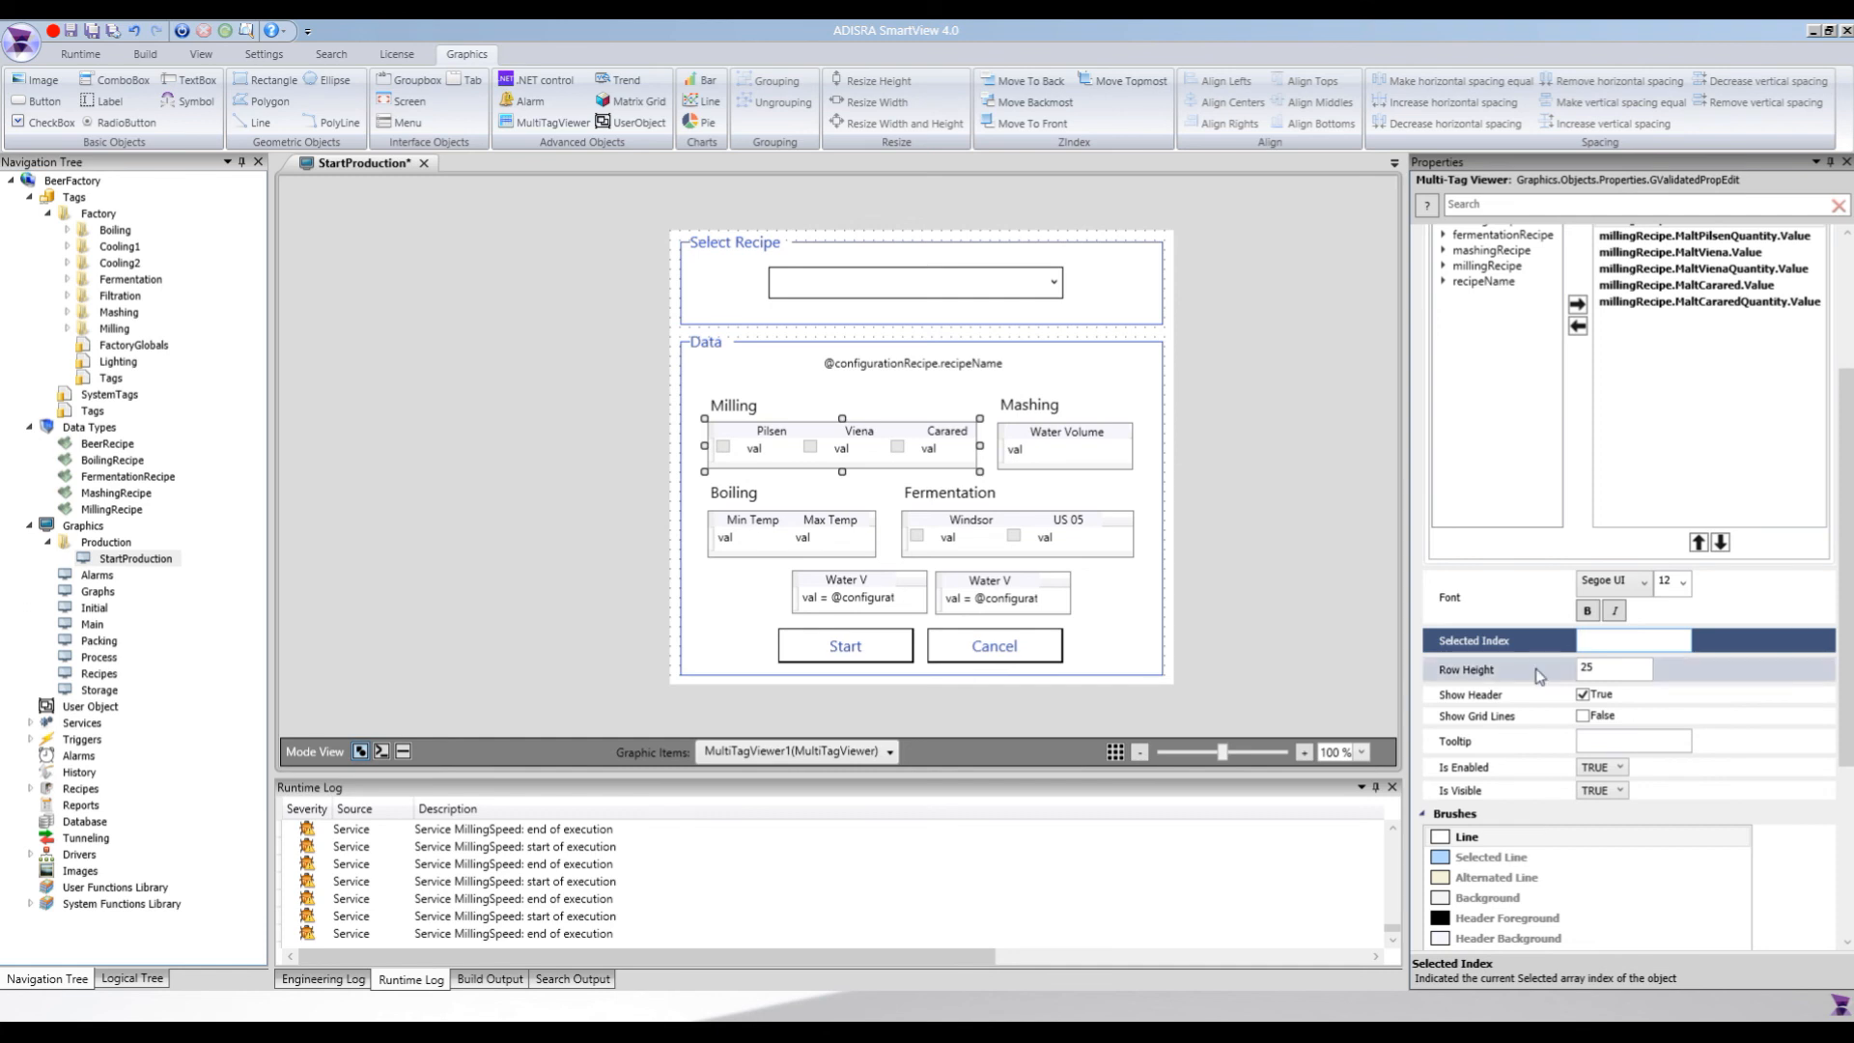
scroll(1560, 676, up, 3)
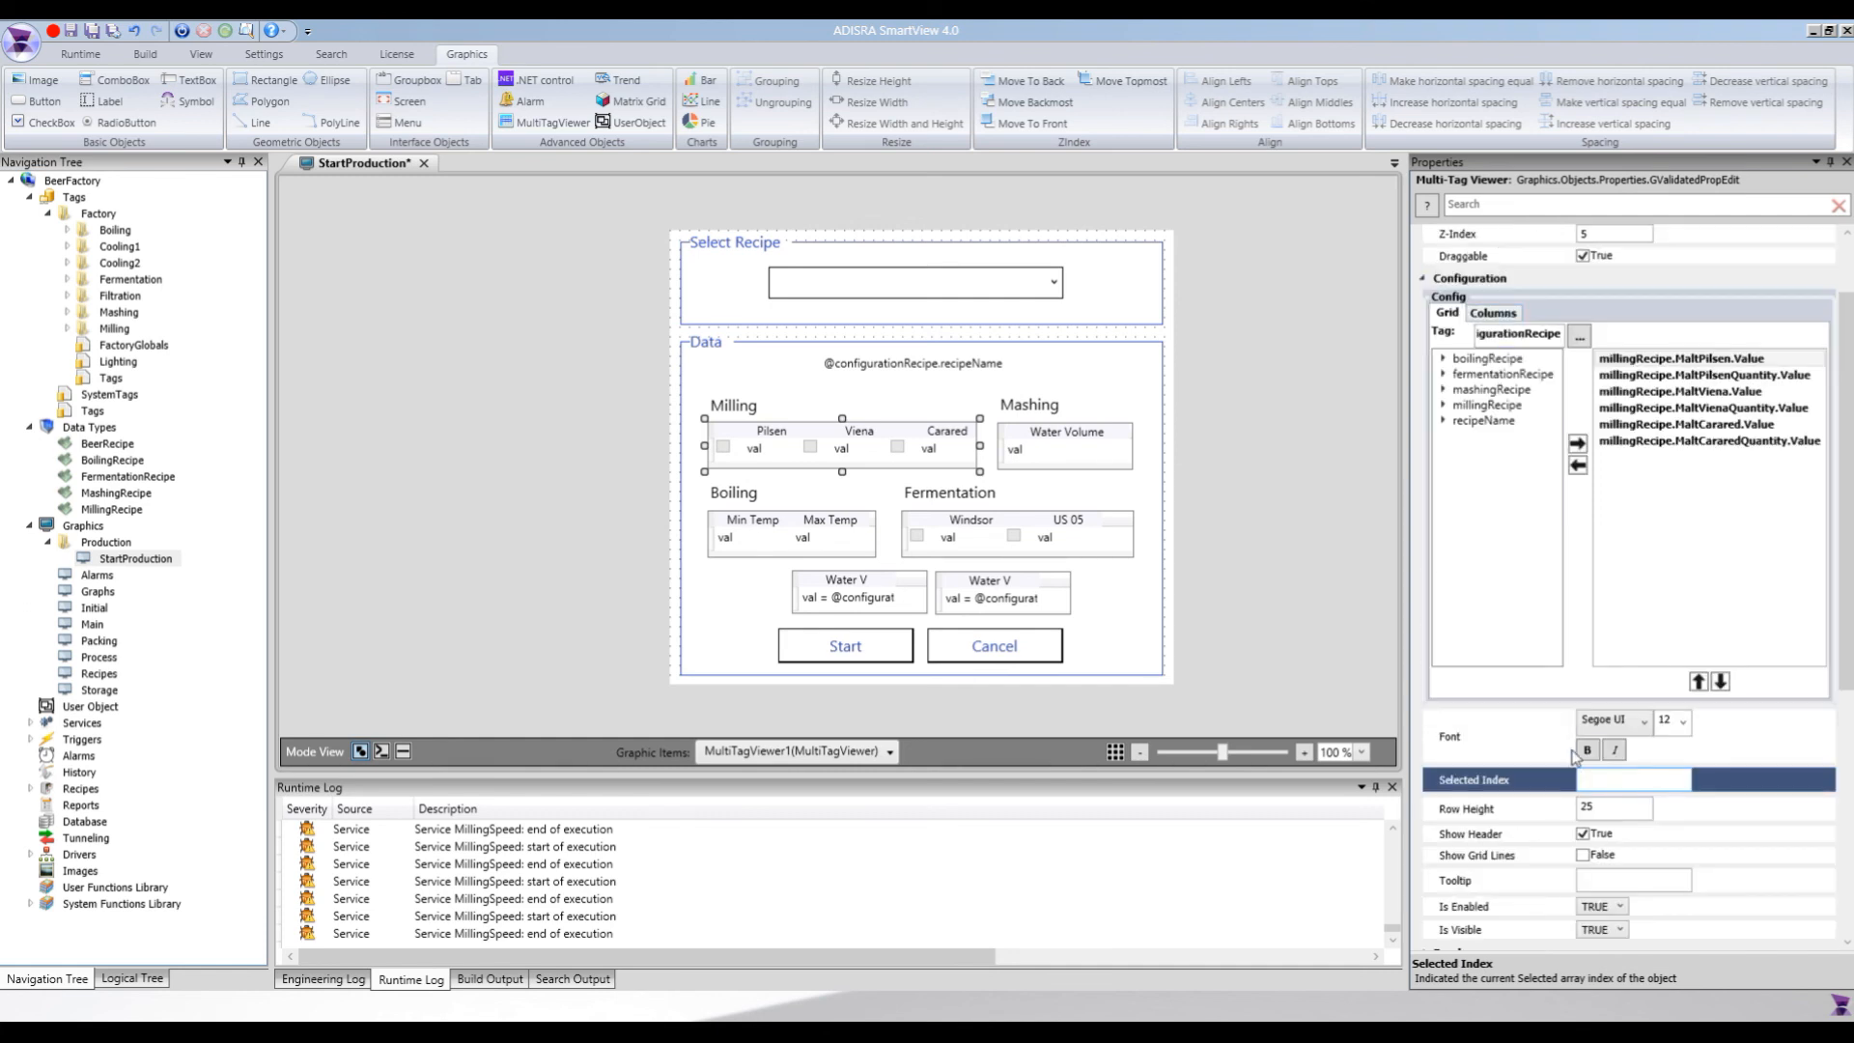
click(1494, 311)
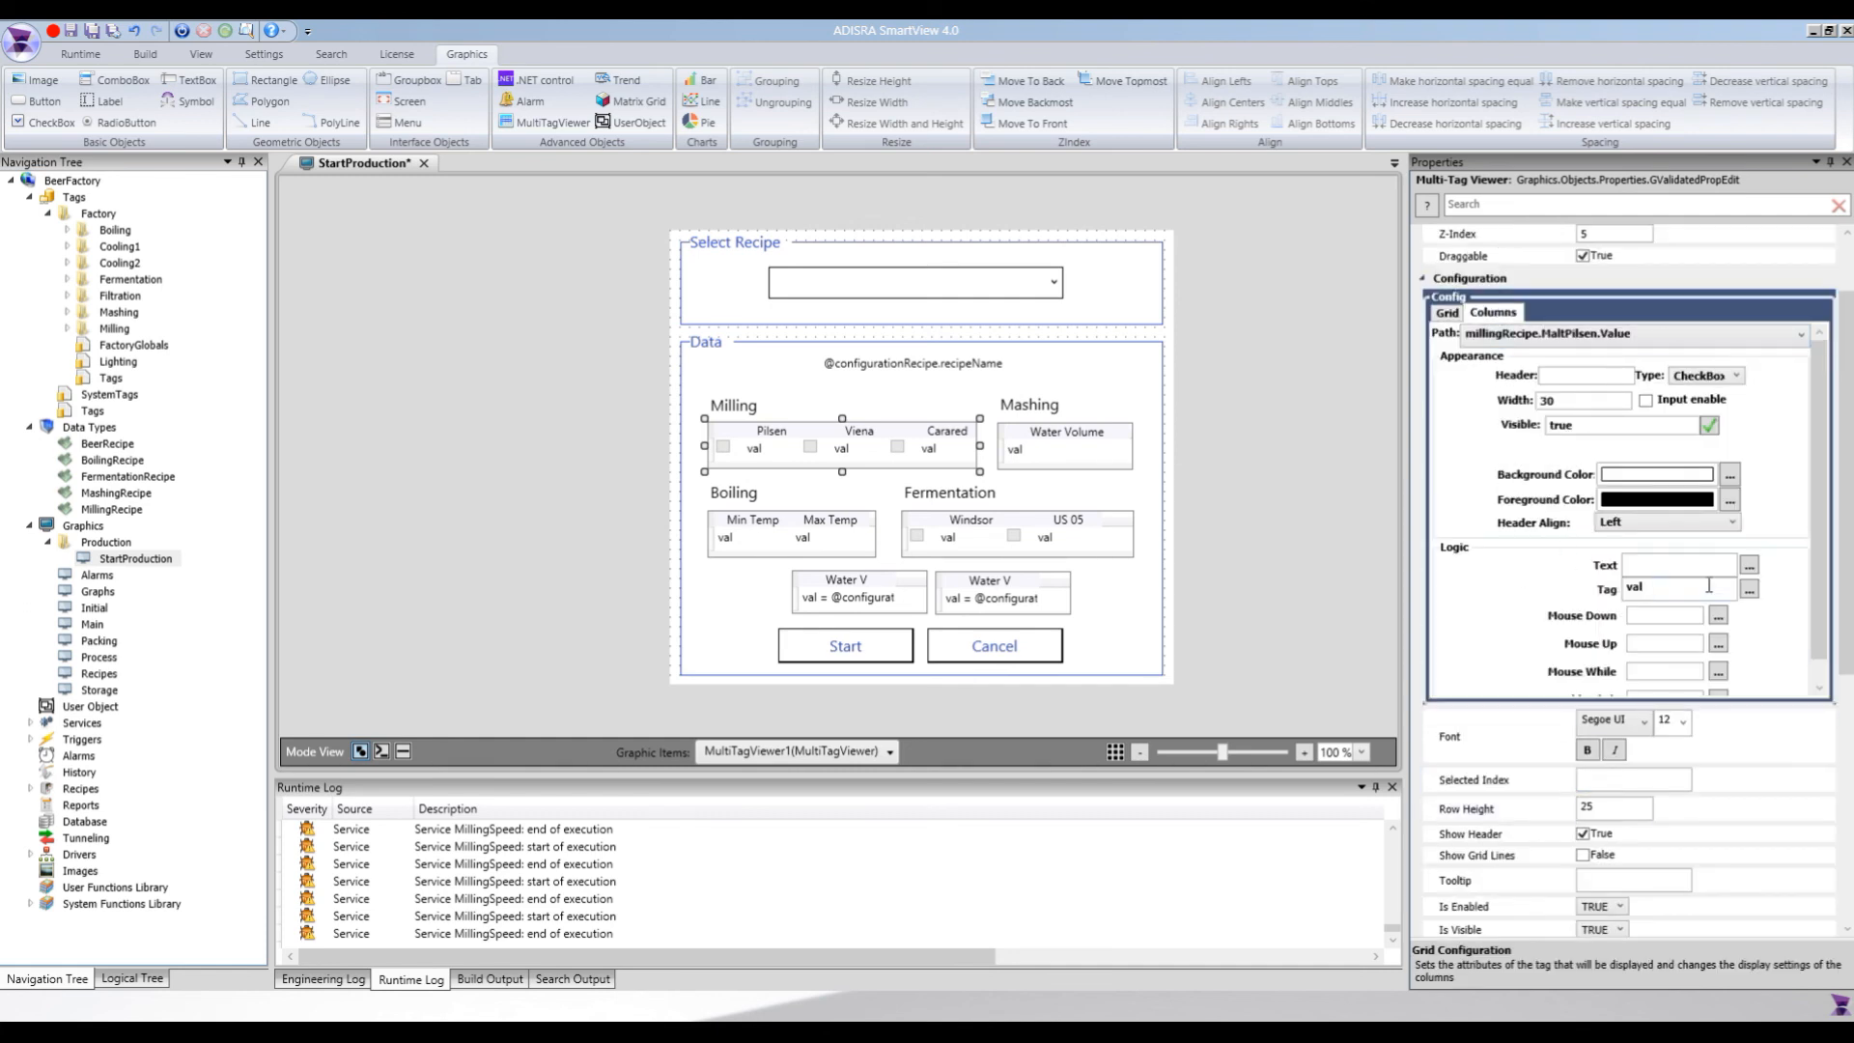
click(1748, 565)
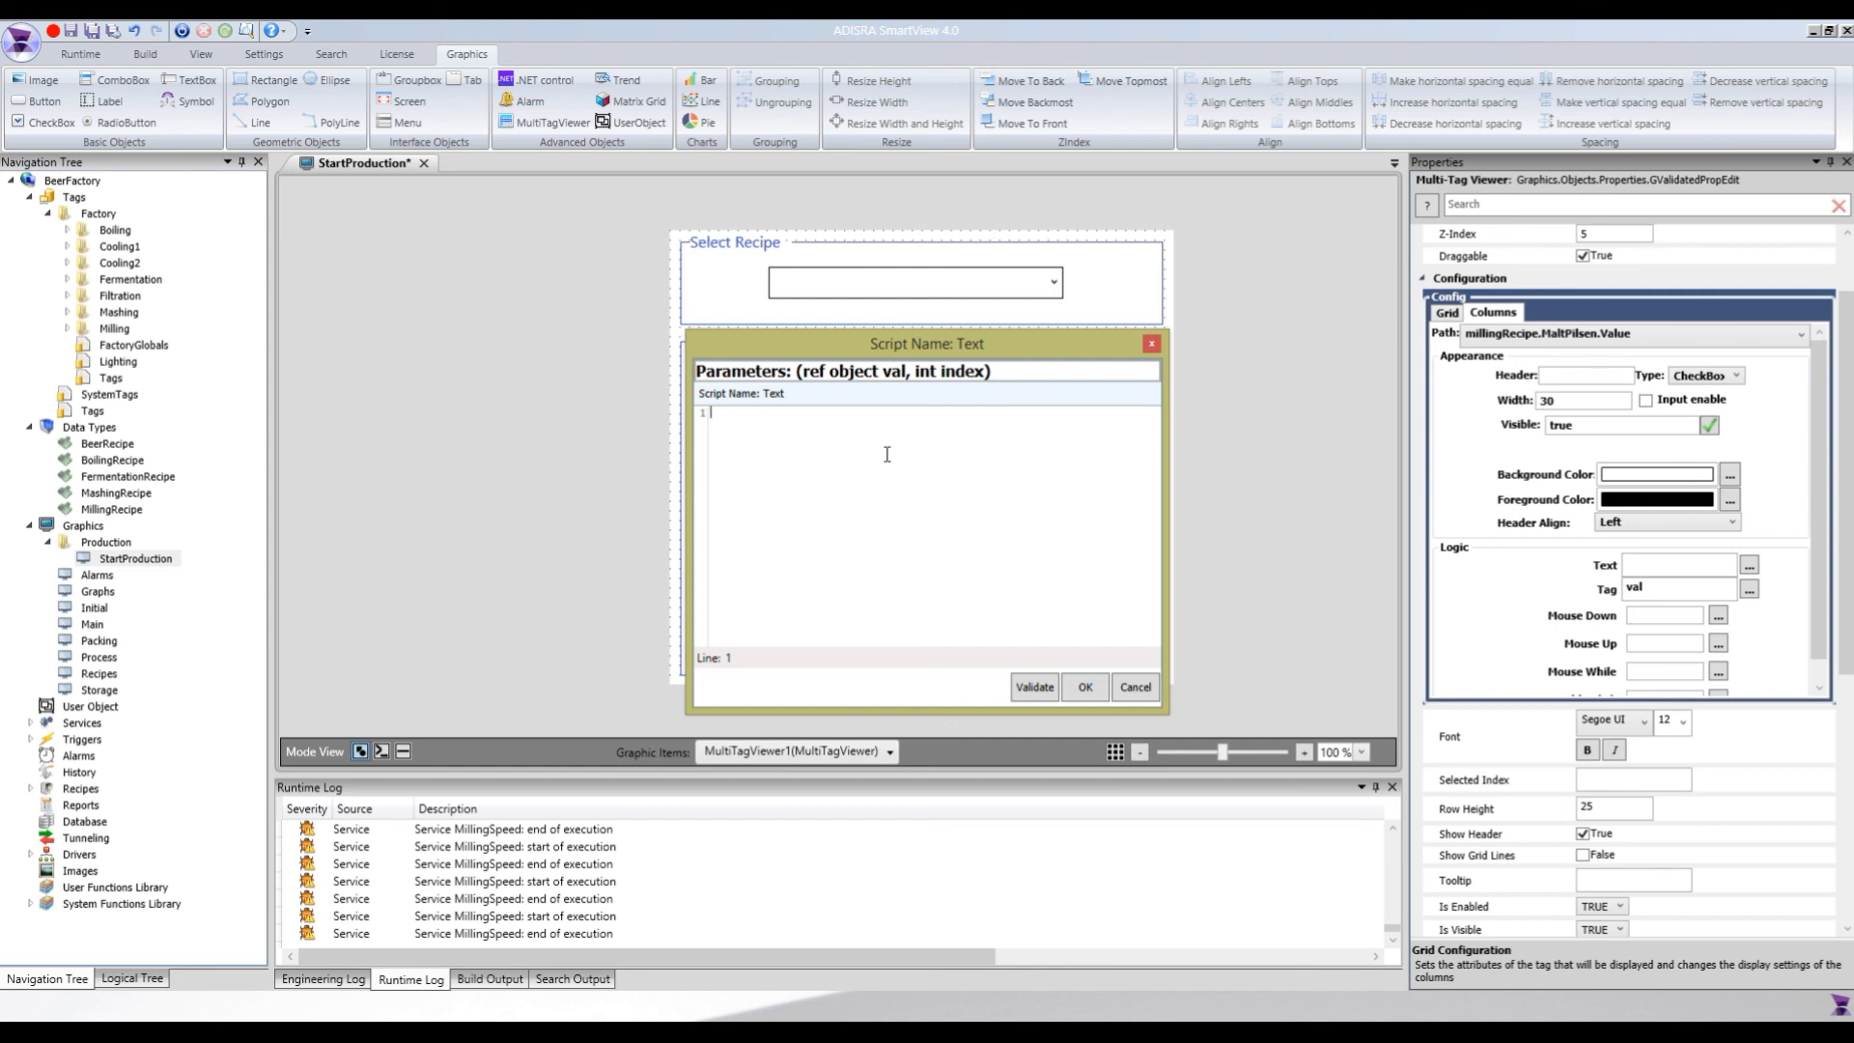
click(1128, 694)
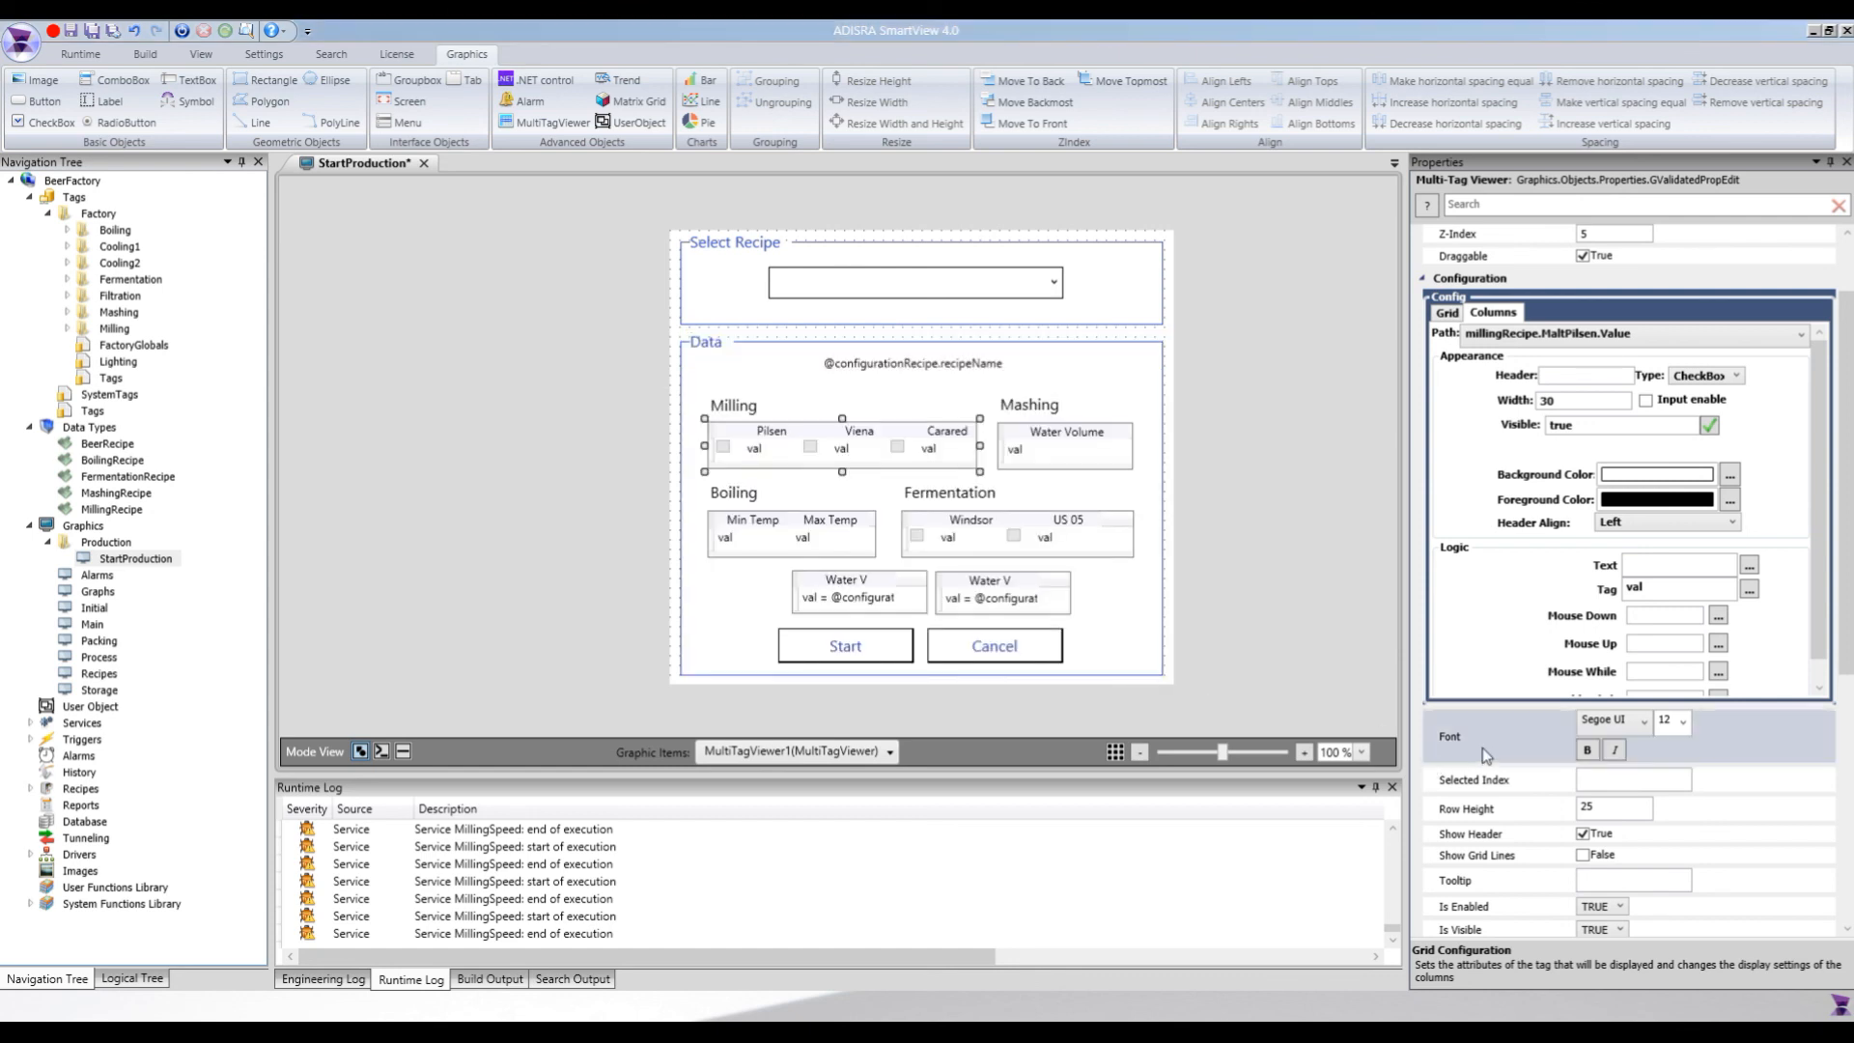
- Examine the Milling viewer's remaining properties, from Row Height and grid lines through Brushes to Security
scroll(1574, 757, down, 2)
click(1603, 716)
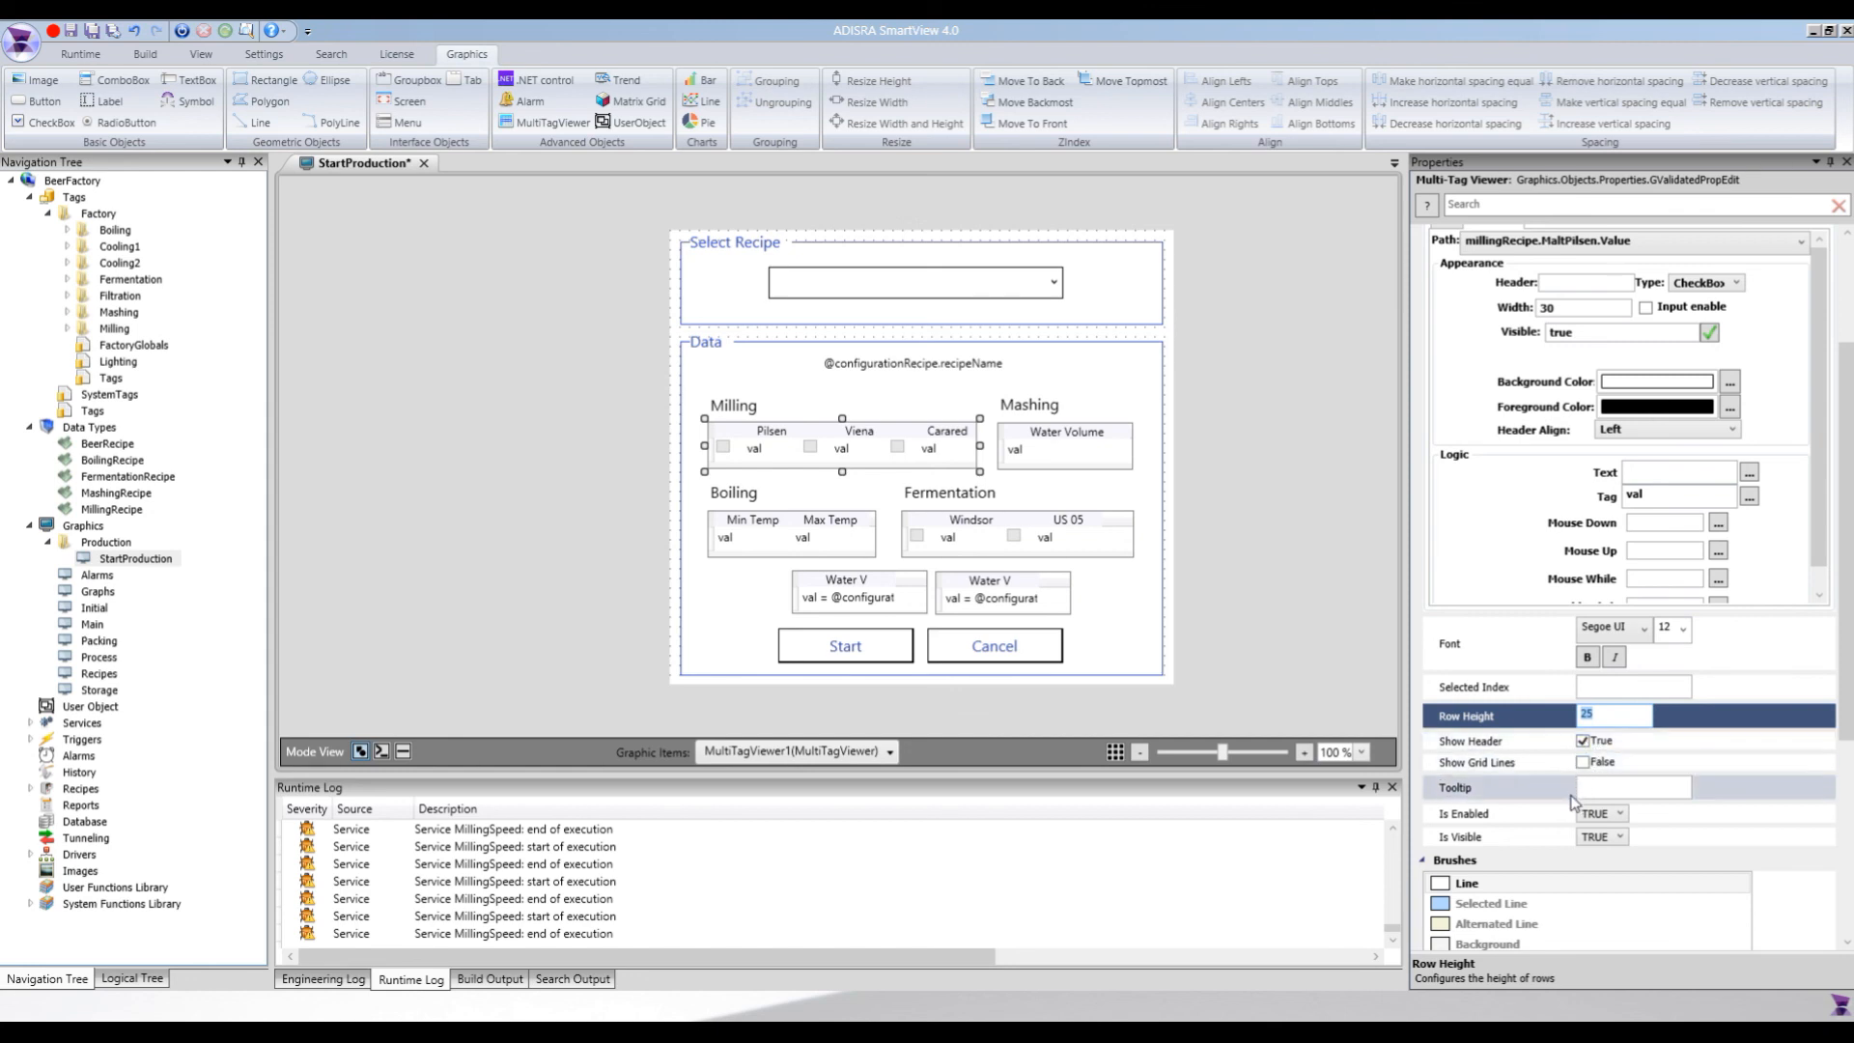
scroll(1601, 788, down, 2)
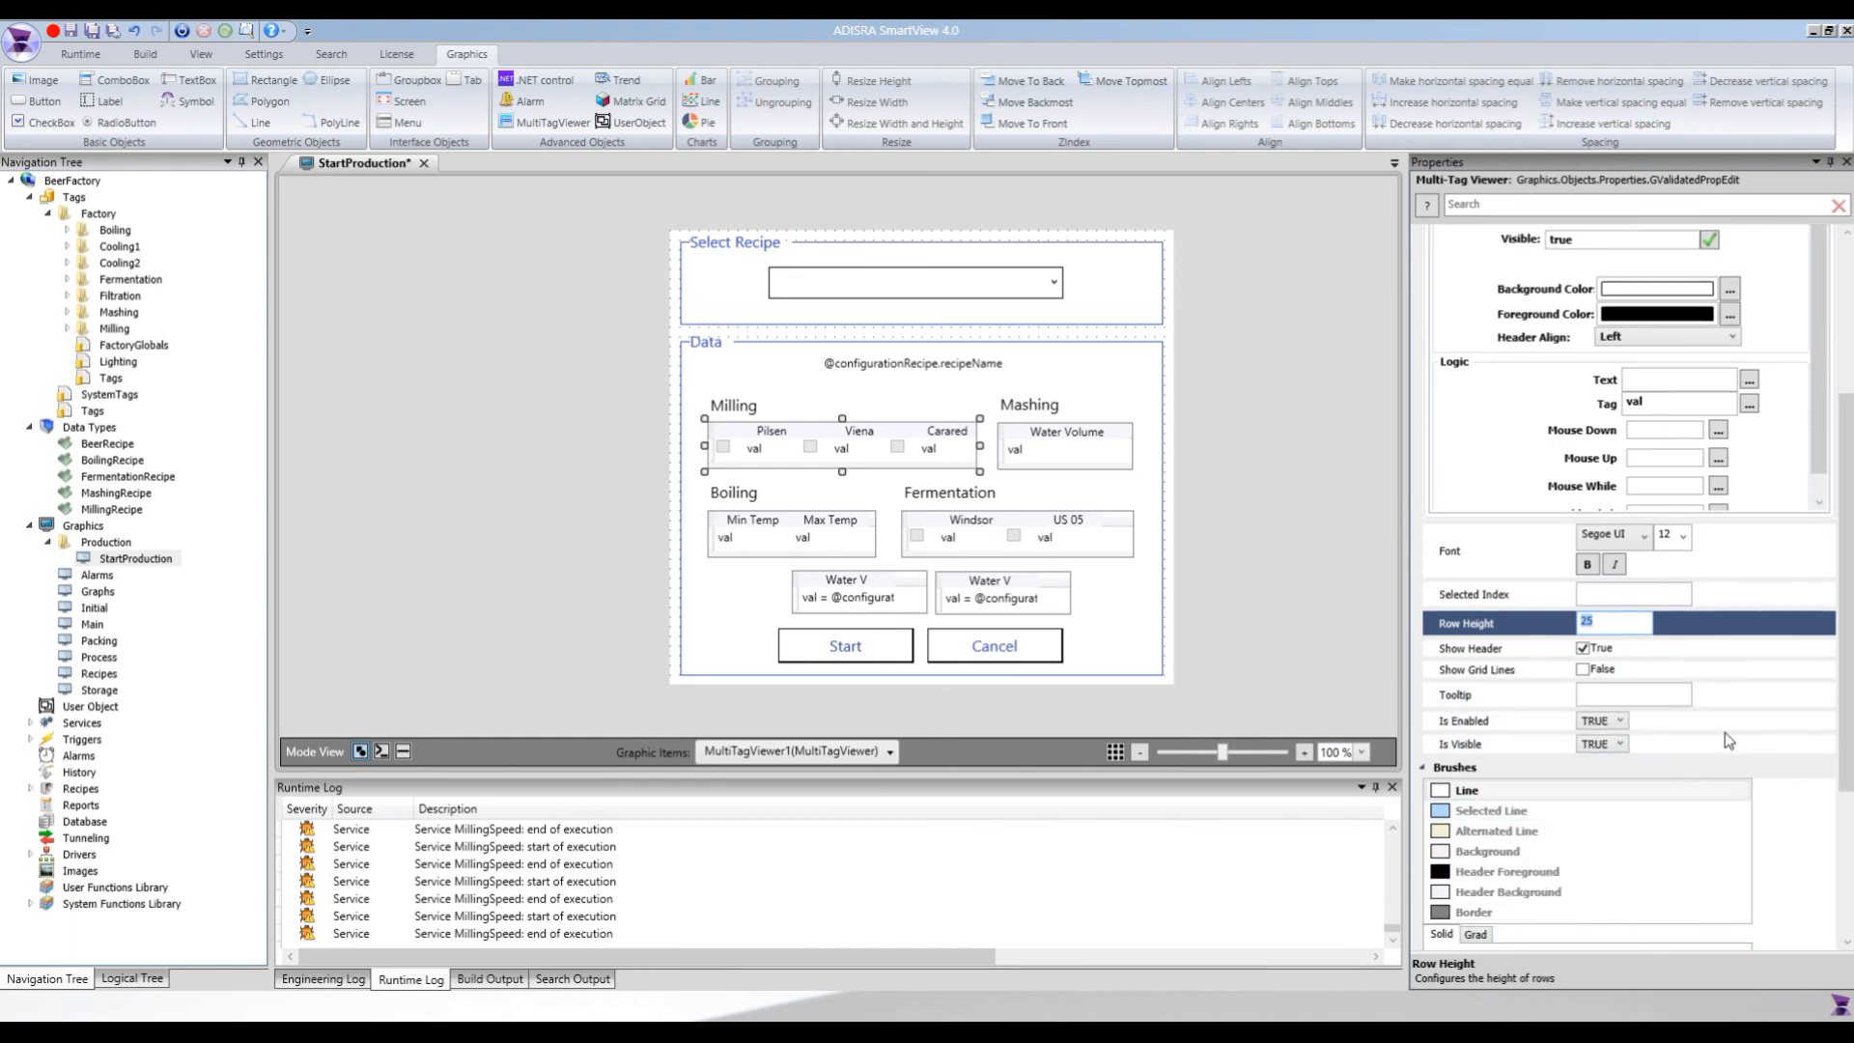
scroll(1724, 732, down, 1)
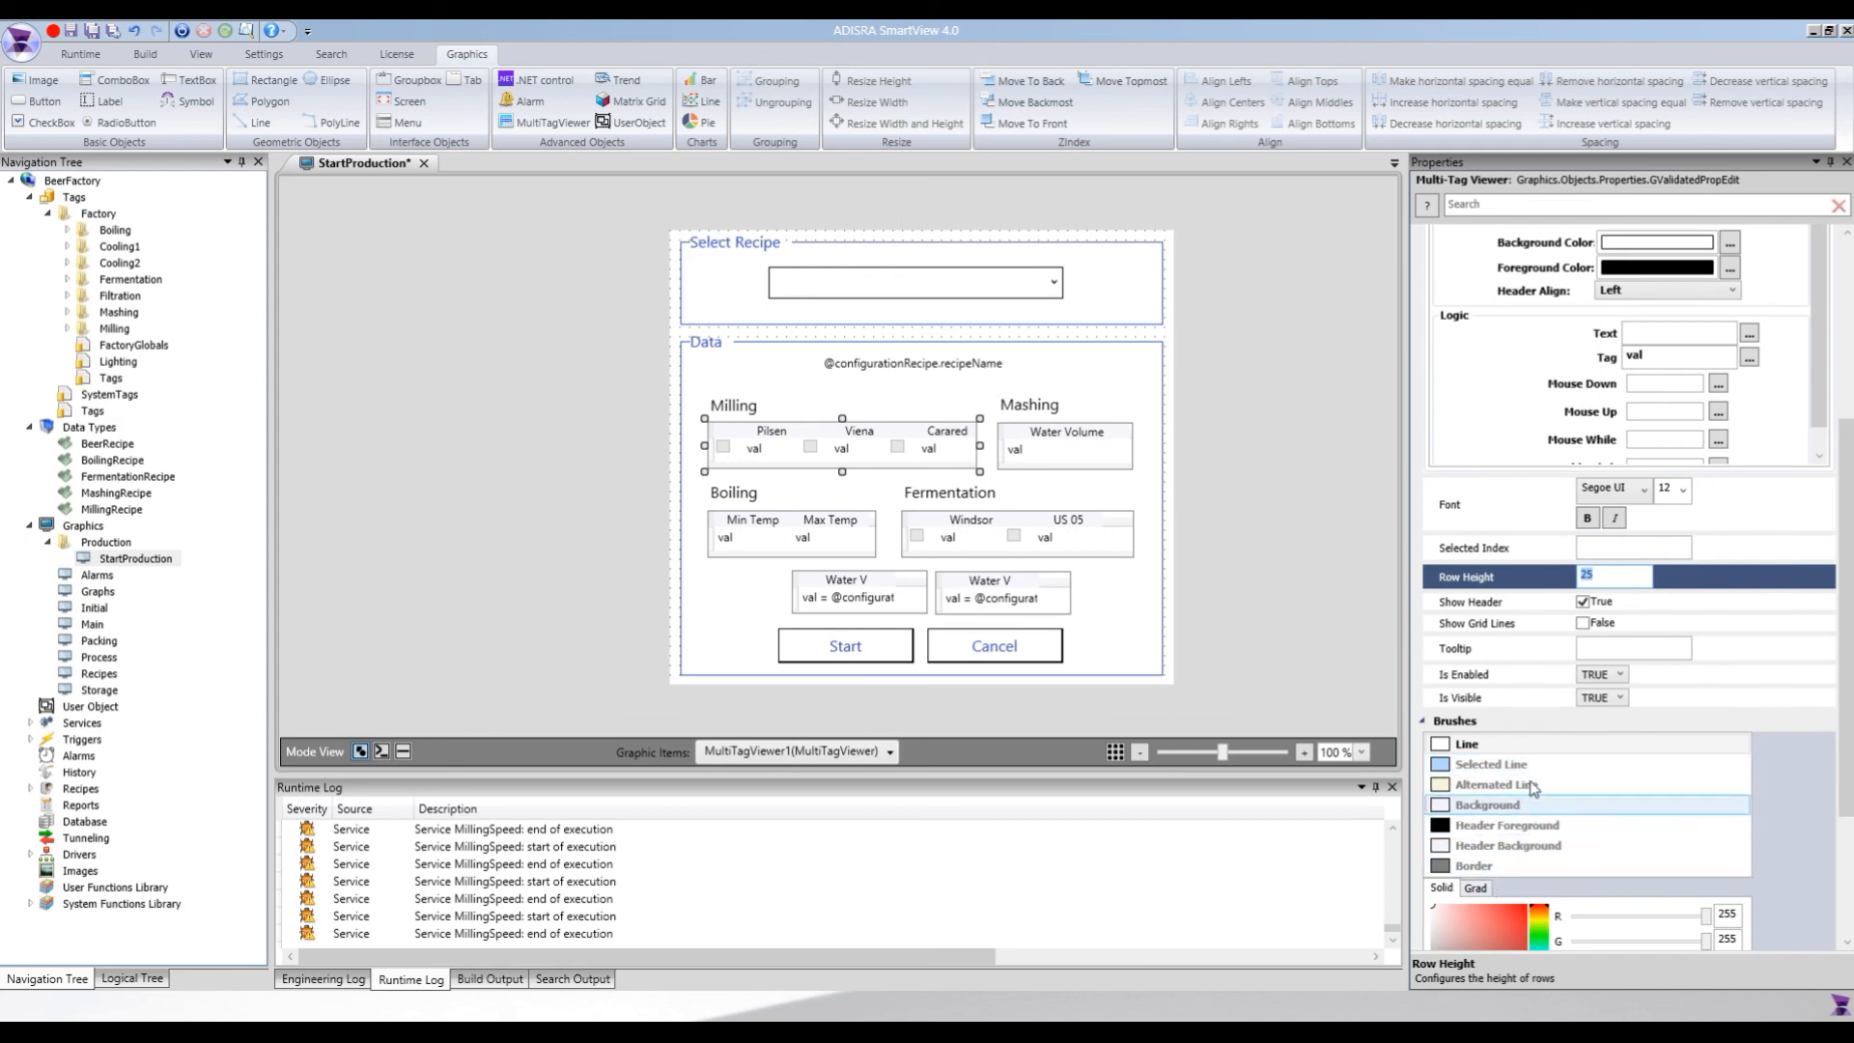
drag(1840, 778, 1835, 910)
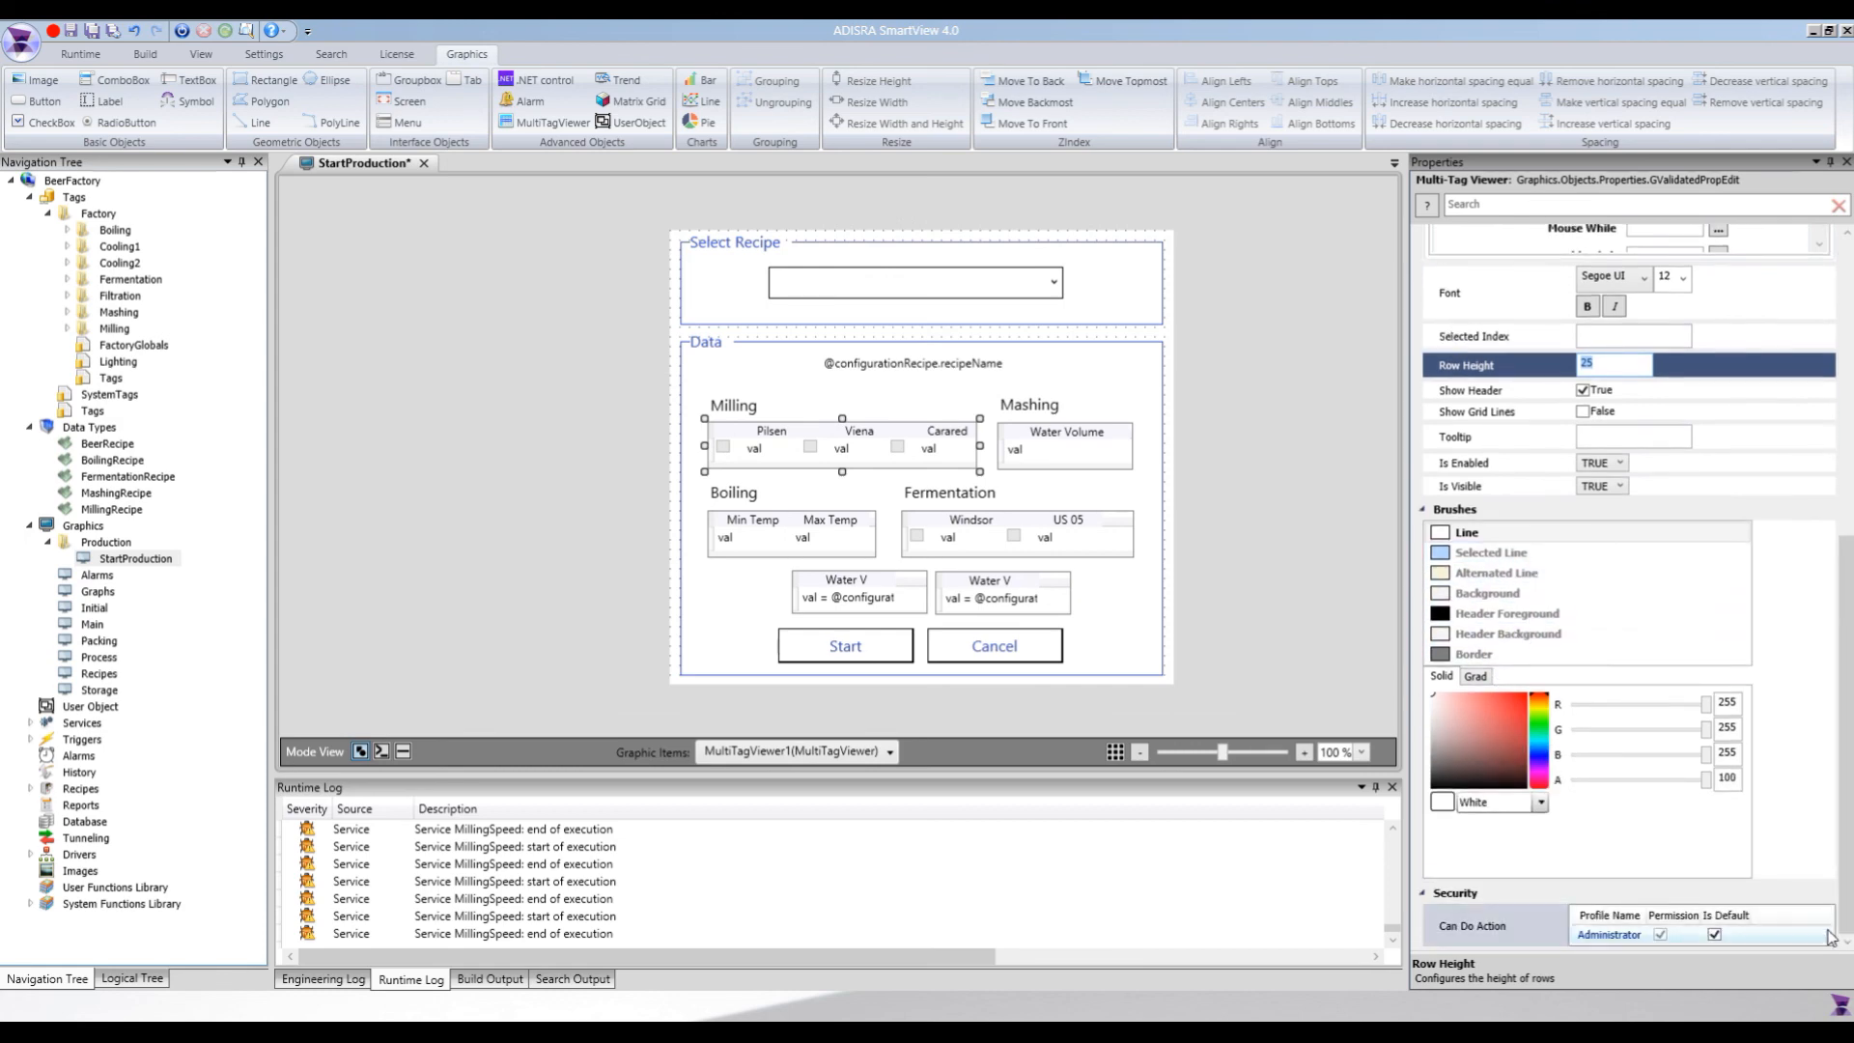